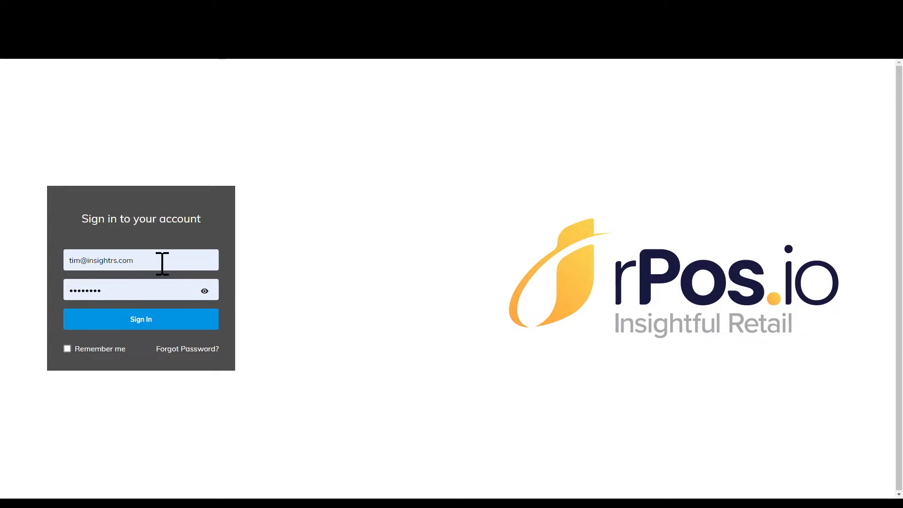
Step: Sign in with the prefilled credentials and look over the navigation menu and the list of available stores
left_click(135, 322)
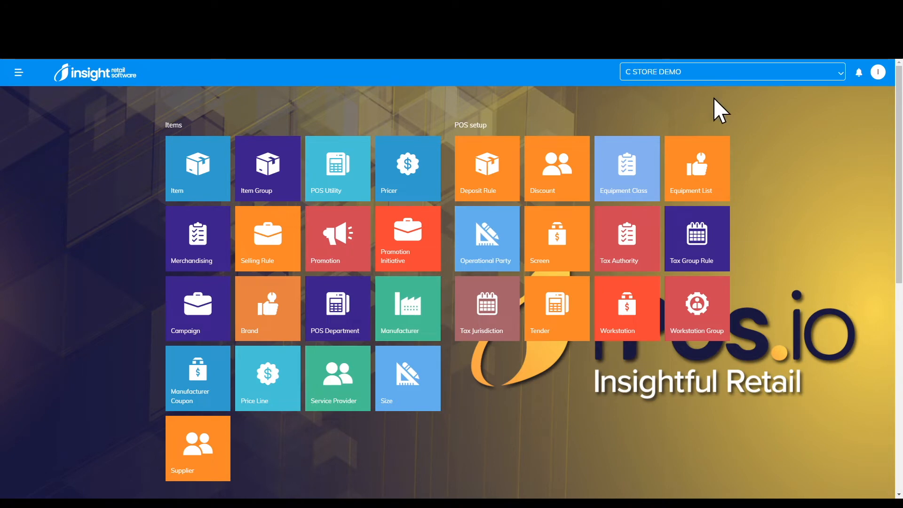
left_click(24, 73)
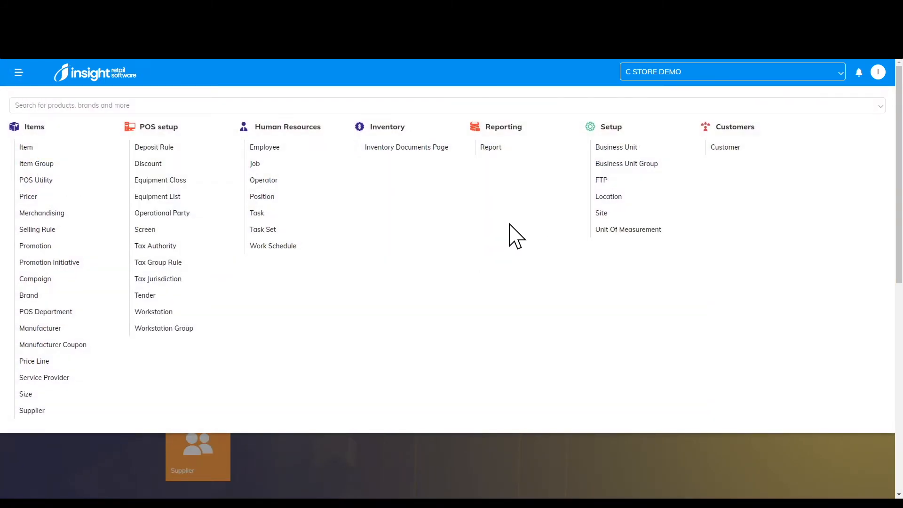
left_click(23, 72)
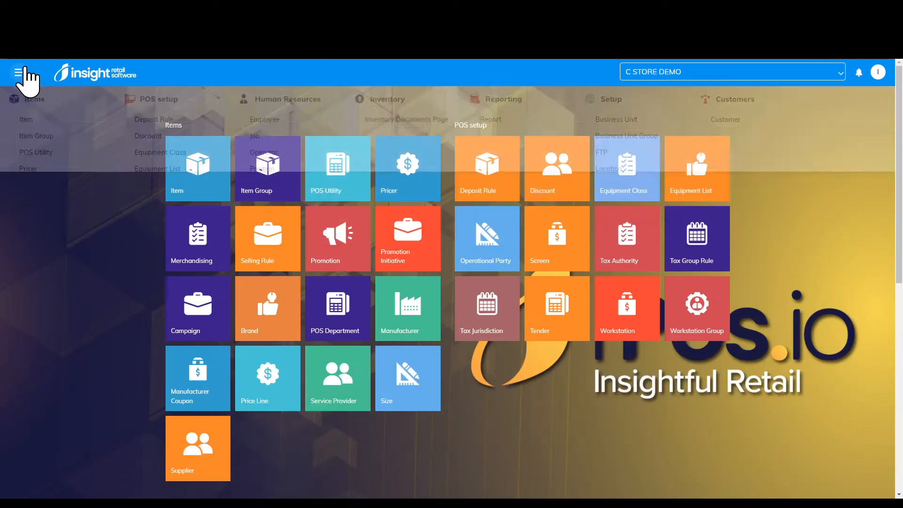
left_click(703, 76)
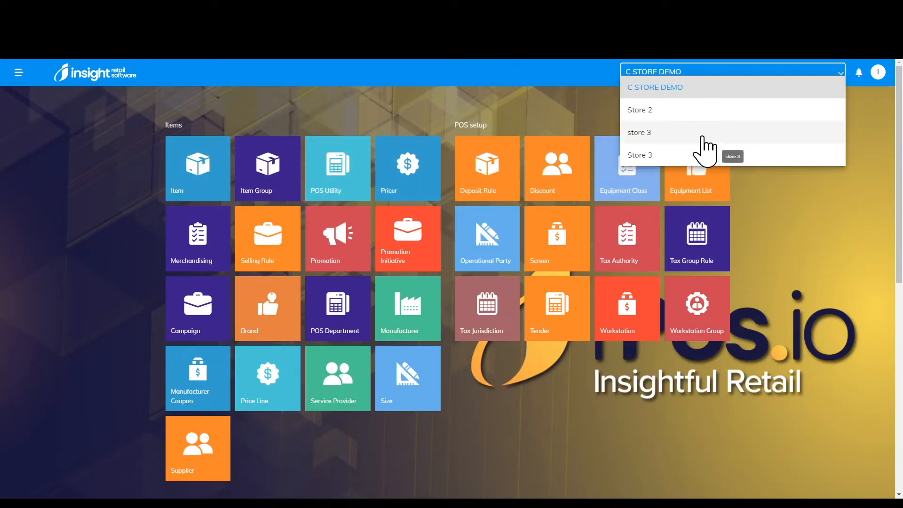
left_click(585, 120)
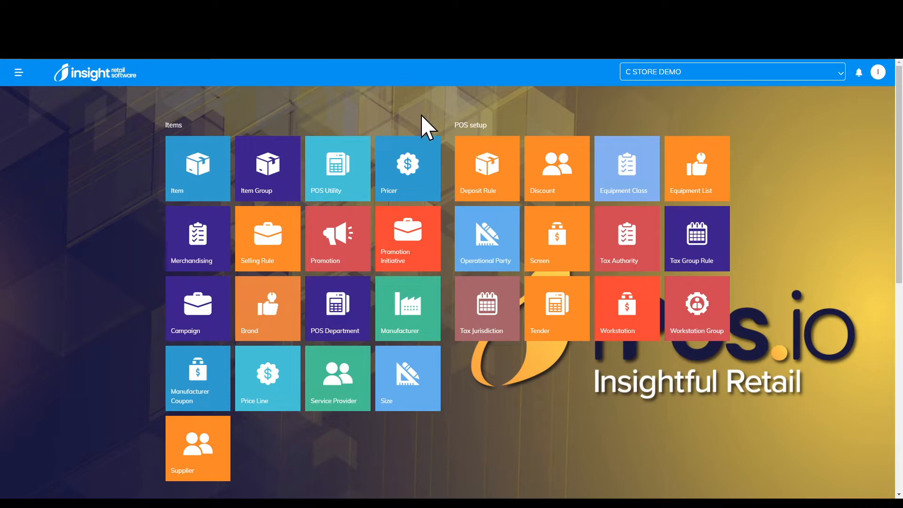
Step: Open the employee record listed just above STORE MANAGER and go to its Permission & Access section
scroll(504, 380, "down", 4)
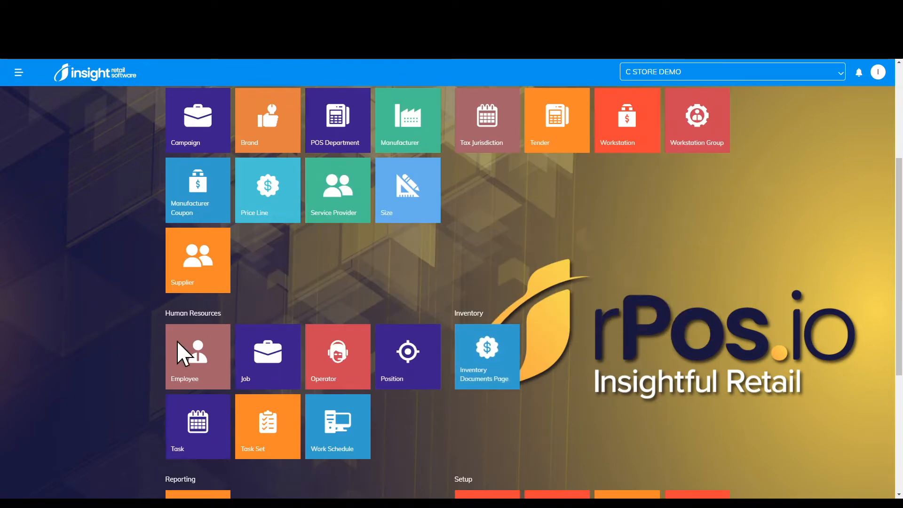
scroll(542, 273, "down", 4)
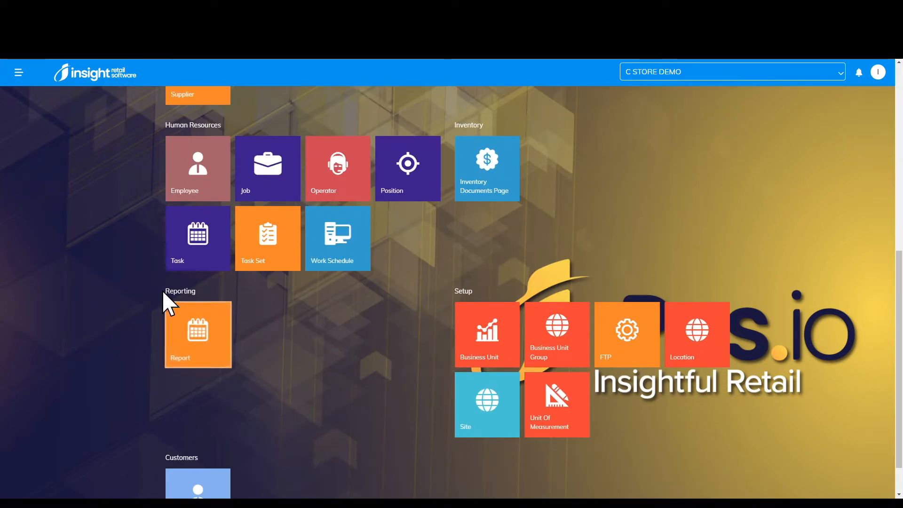
scroll(385, 335, "up", 4)
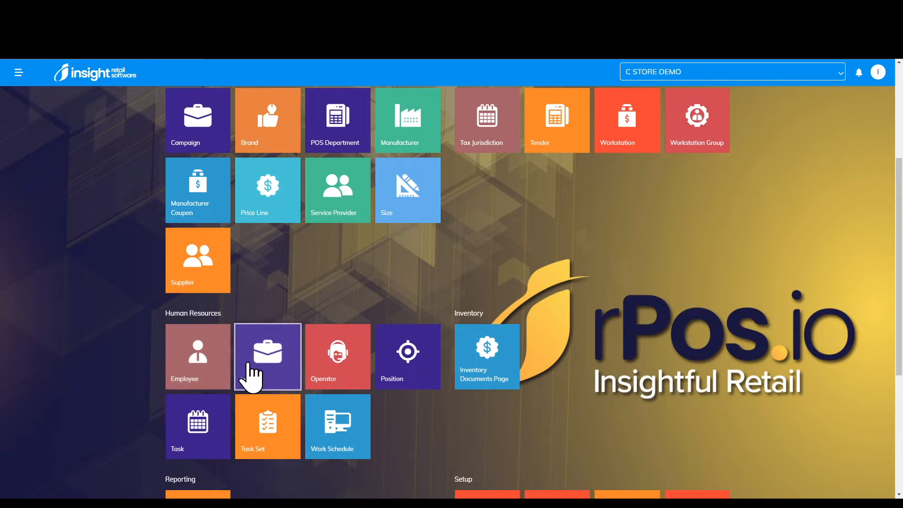
left_click(188, 364)
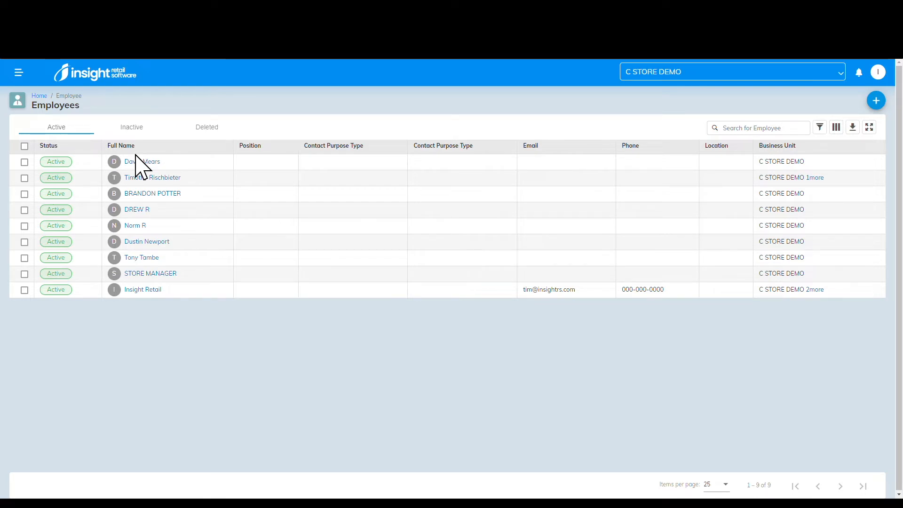
left_click(153, 258)
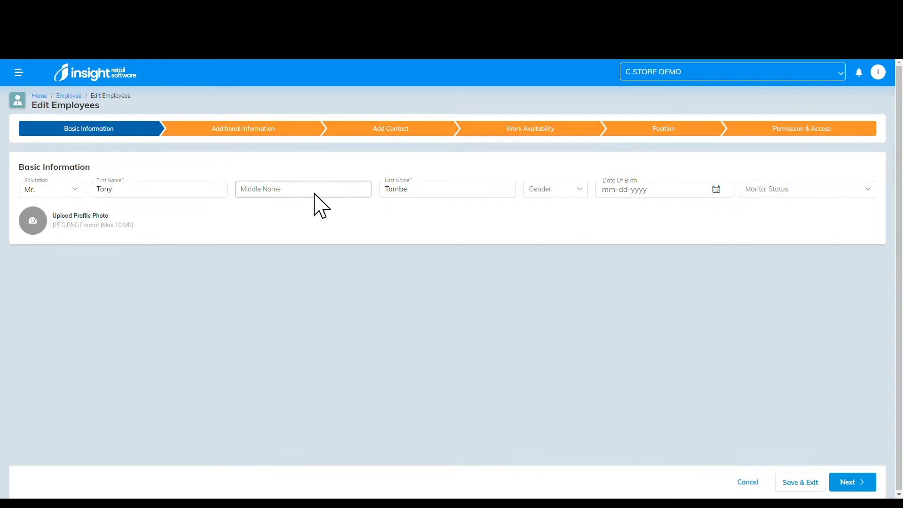
left_click(777, 137)
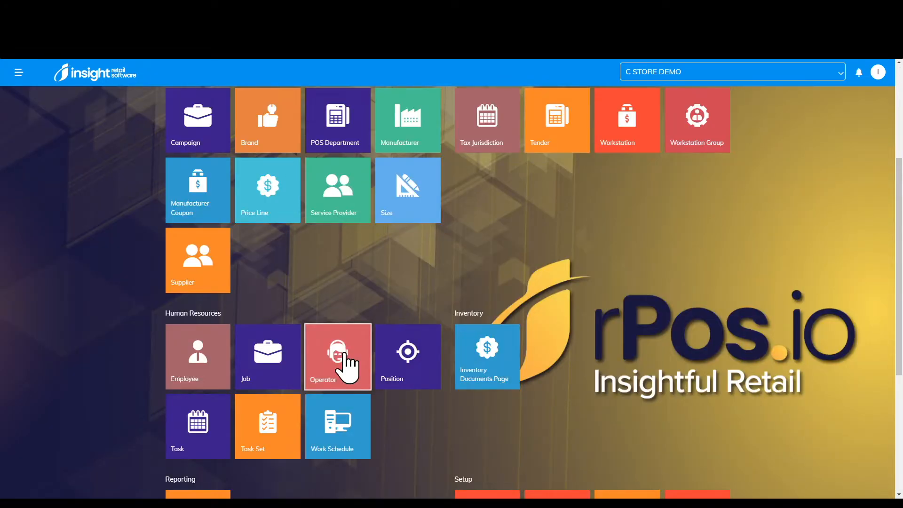
Step: Open the fifth listed operator for editing and expand the Function permissions under Sale Mode
left_click(346, 356)
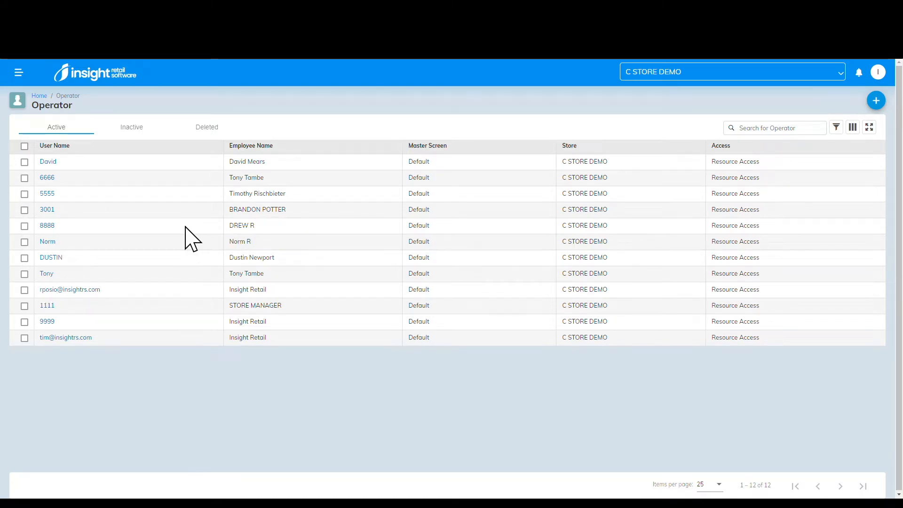
left_click(24, 225)
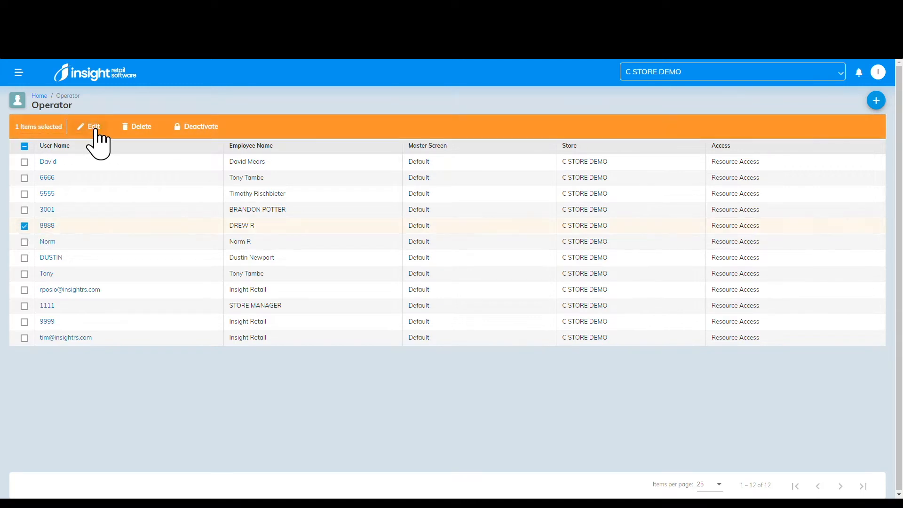
left_click(93, 128)
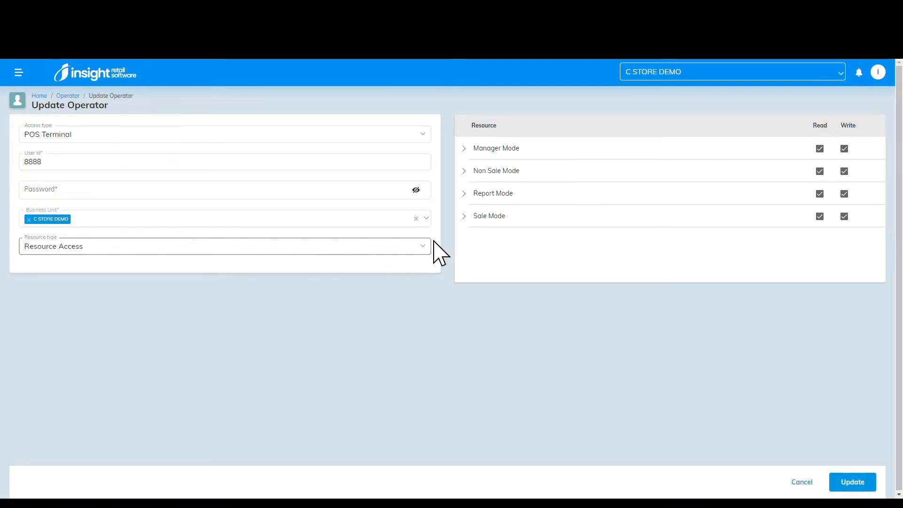
left_click(473, 217)
scroll(550, 282, "down", 2)
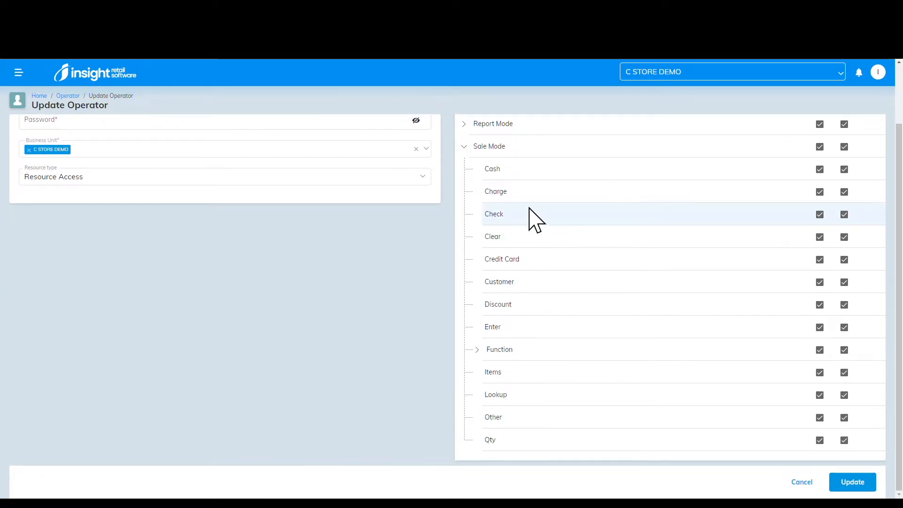
left_click(495, 351)
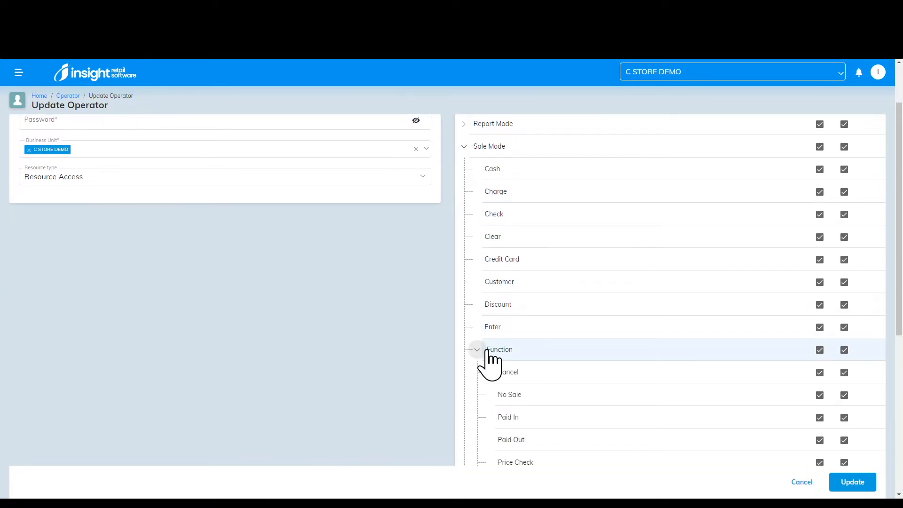
scroll(581, 335, "down", 2)
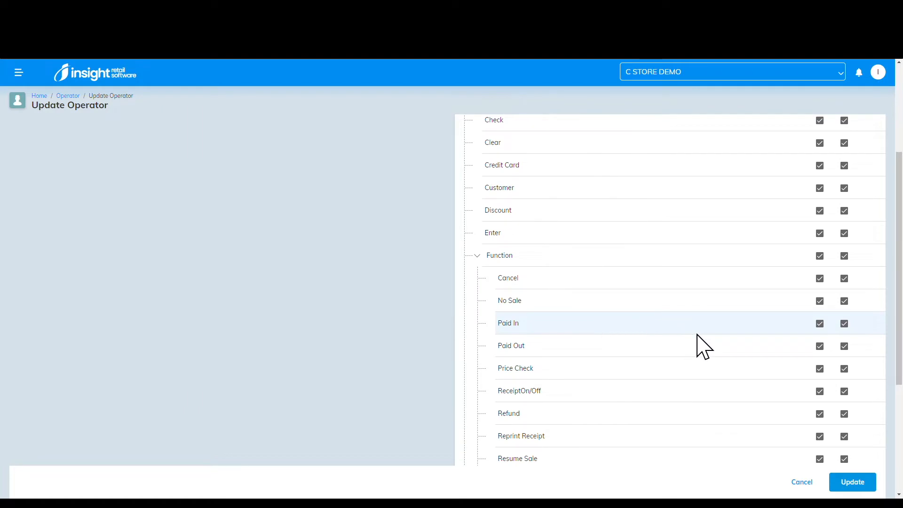
Step: Try removing the operator's read and write access to Paid Out, and leave the form without saving
left_click(853, 348)
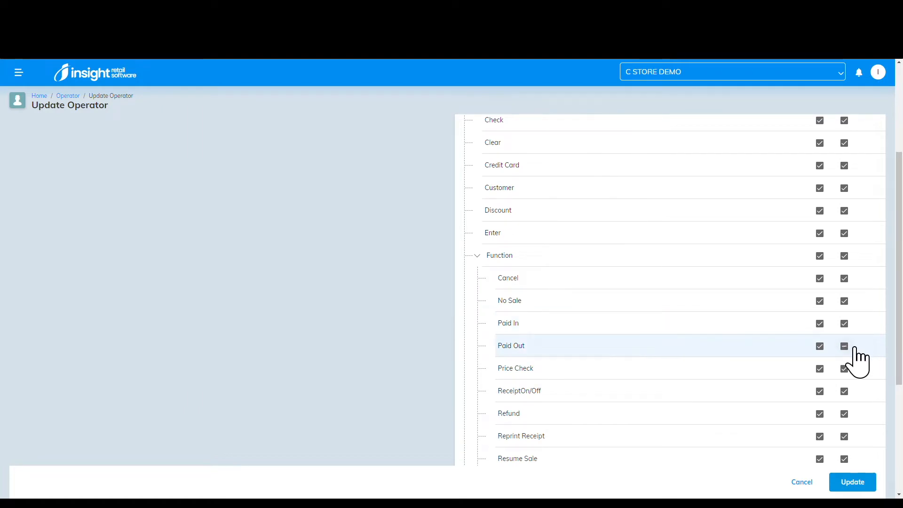
left_click(822, 346)
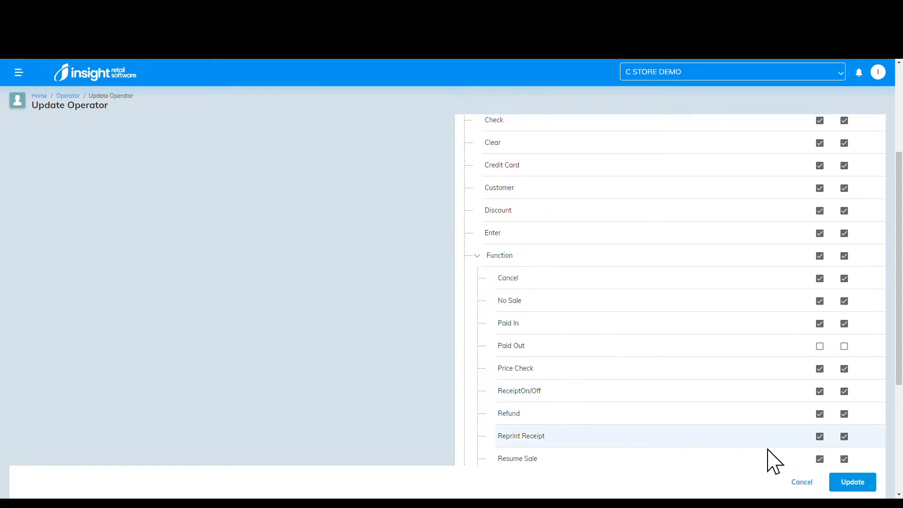
left_click(803, 482)
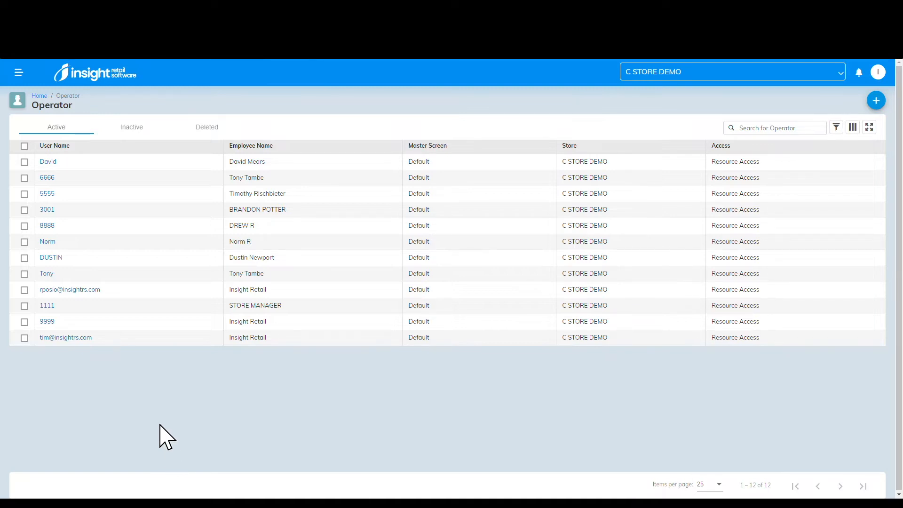
Step: Search the item list for "marlb", check the number of matching items, and clear the search
left_click(39, 96)
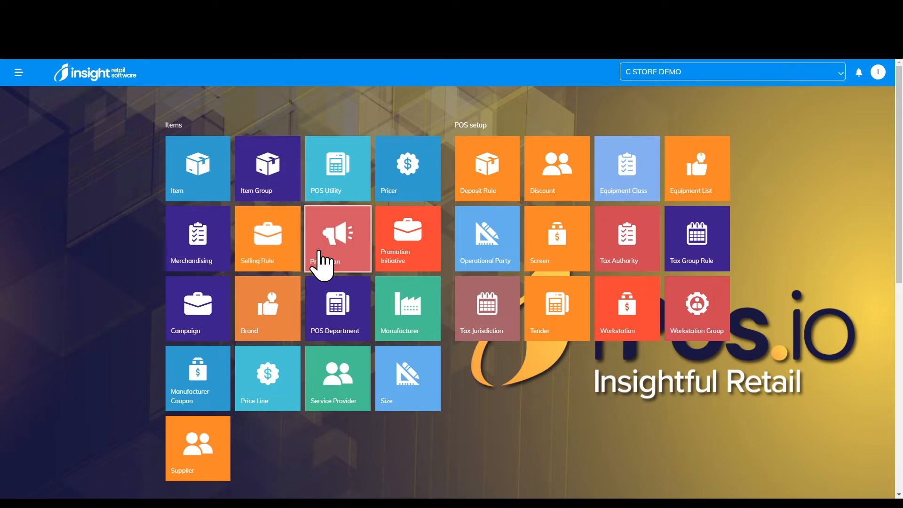
left_click(196, 193)
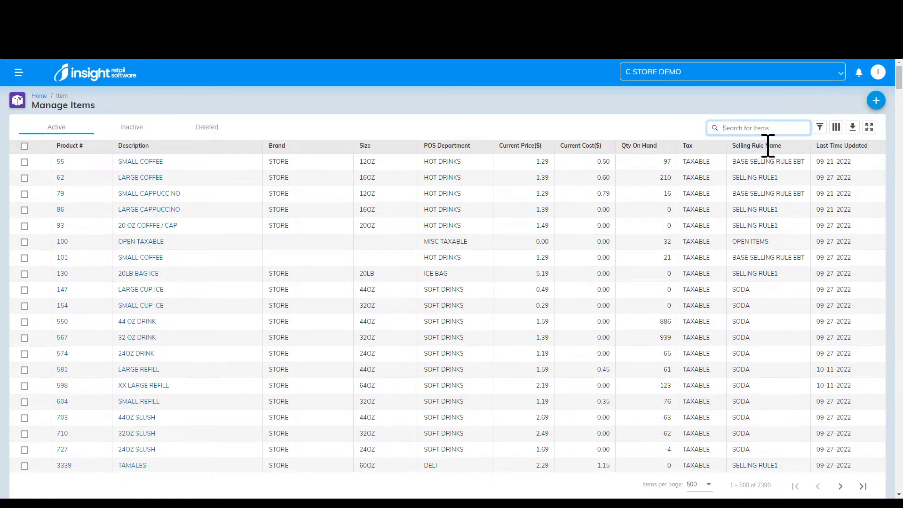
type("lb")
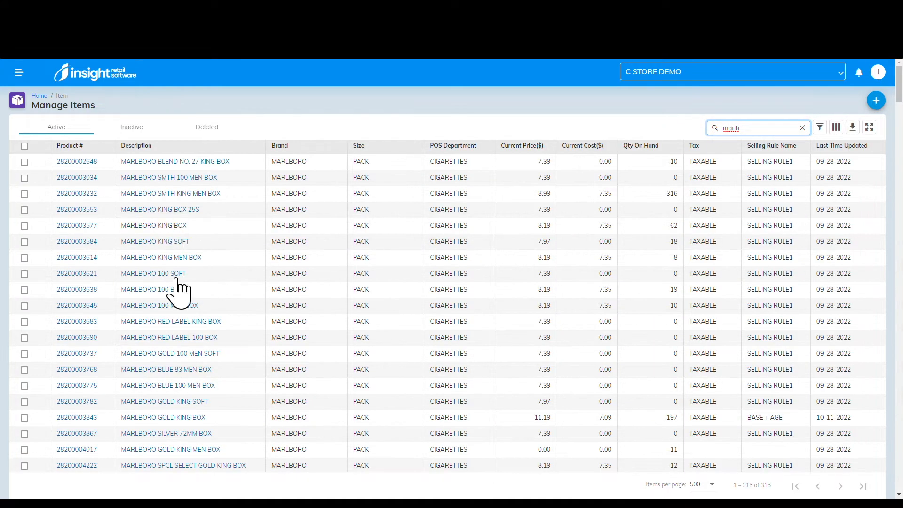
double_click(770, 489)
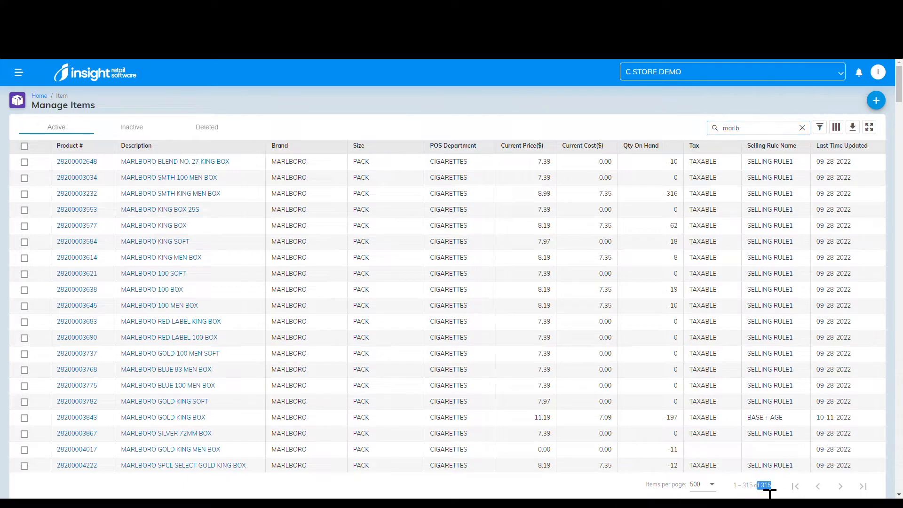
left_click(587, 134)
left_click(803, 128)
Step: Create a new item filter with Brand equal to MARLBORO, apply it, and check the item count
left_click(821, 127)
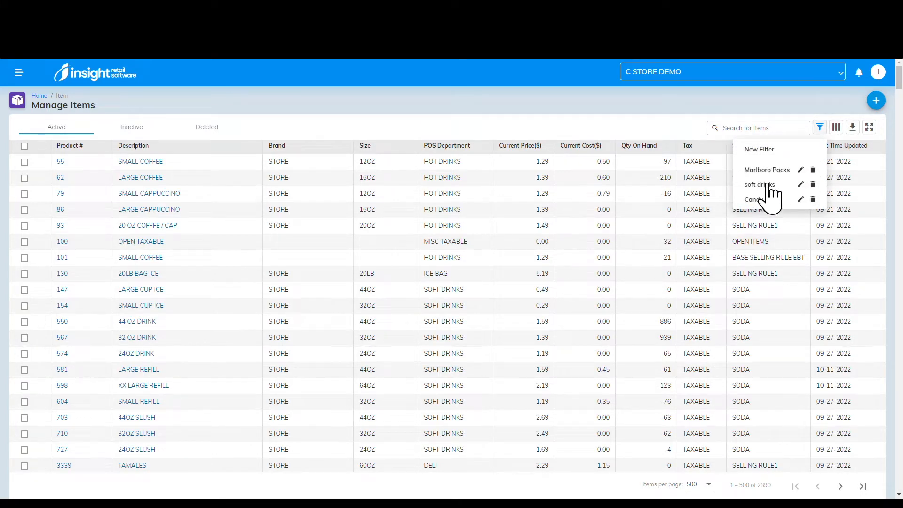
left_click(763, 149)
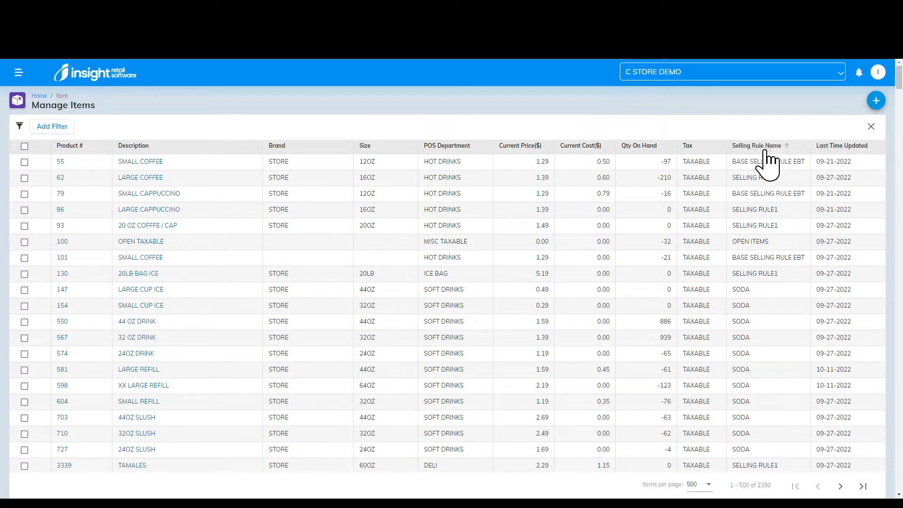
left_click(55, 131)
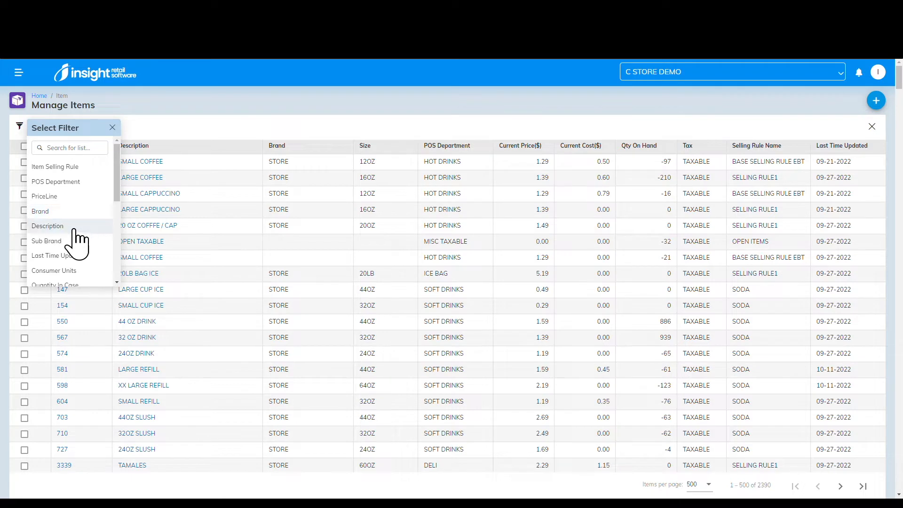
left_click(51, 211)
left_click(116, 154)
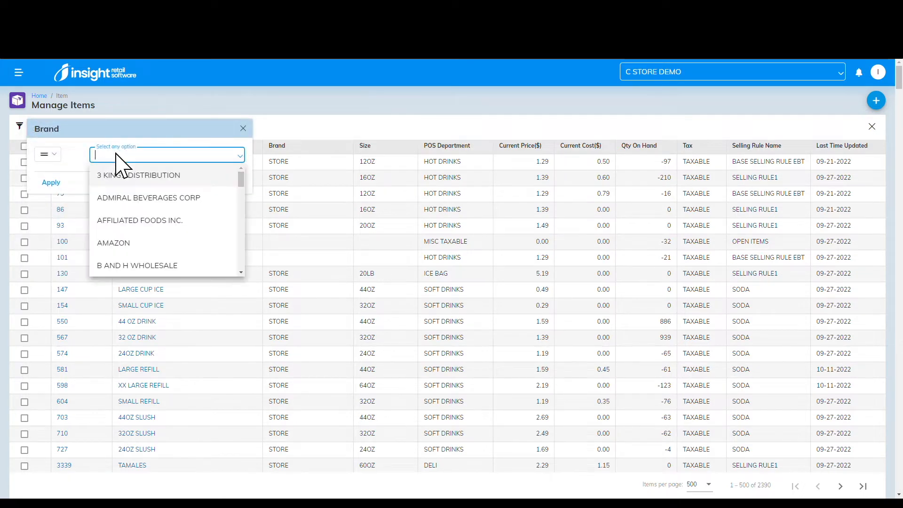
type("marlb")
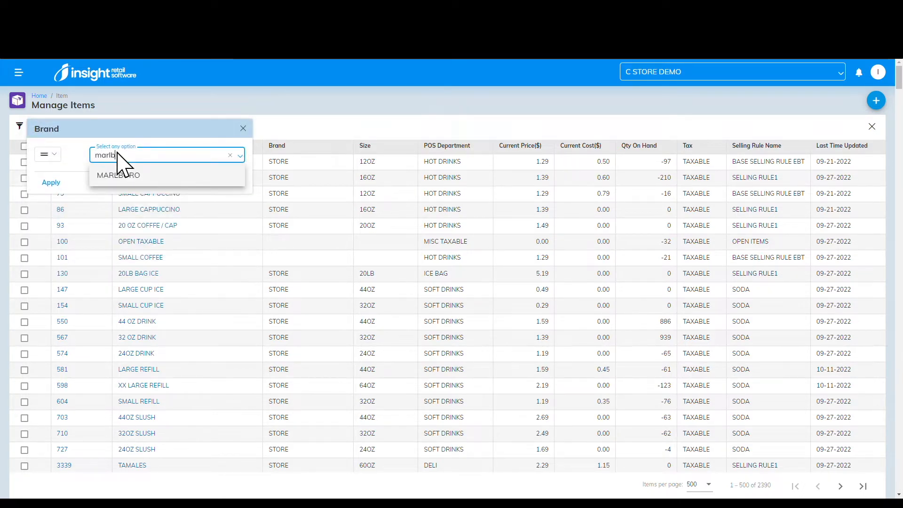
left_click(123, 175)
left_click(50, 184)
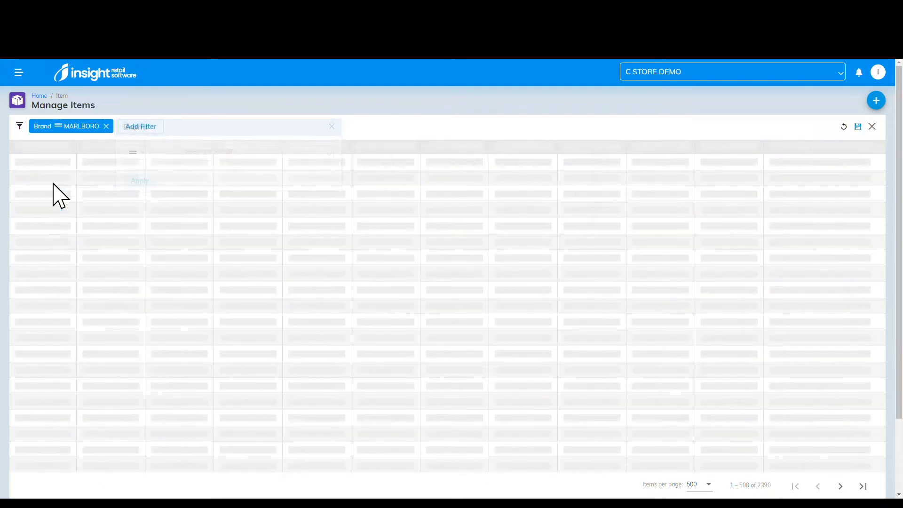
double_click(775, 492)
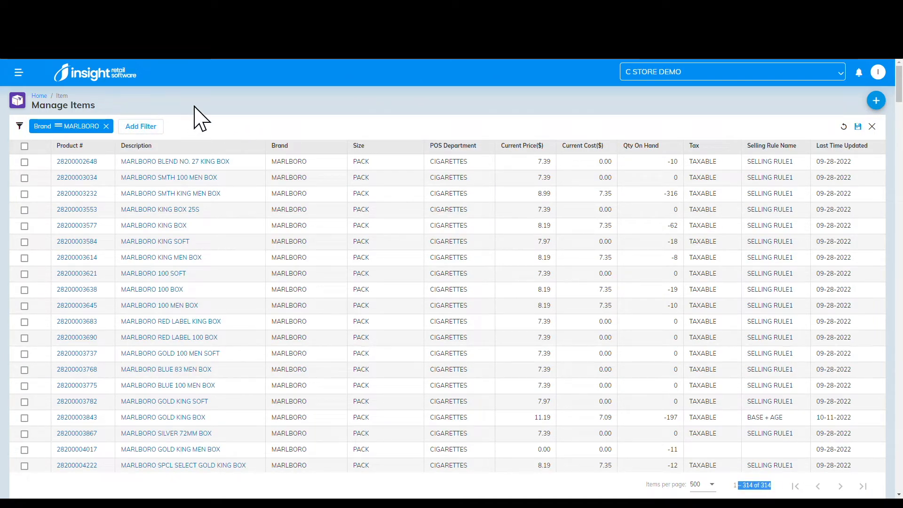
Step: Add a second item filter with Size equal to PACK, apply it, and check the item count
left_click(141, 126)
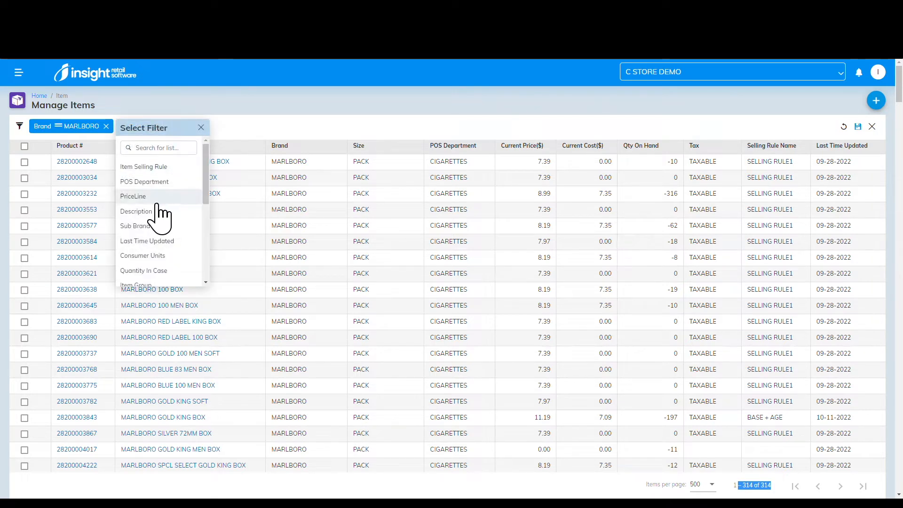
scroll(157, 212, "down", 1)
scroll(158, 237, "down", 2)
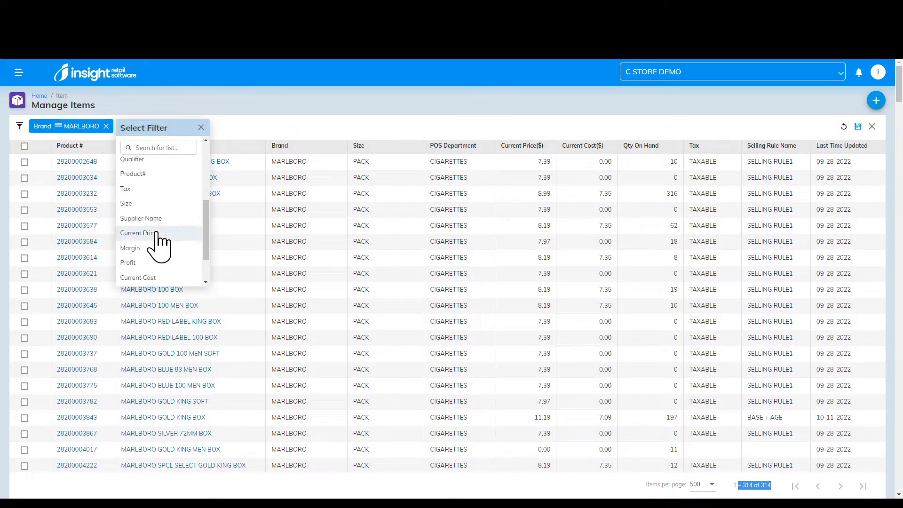
left_click(157, 202)
left_click(206, 156)
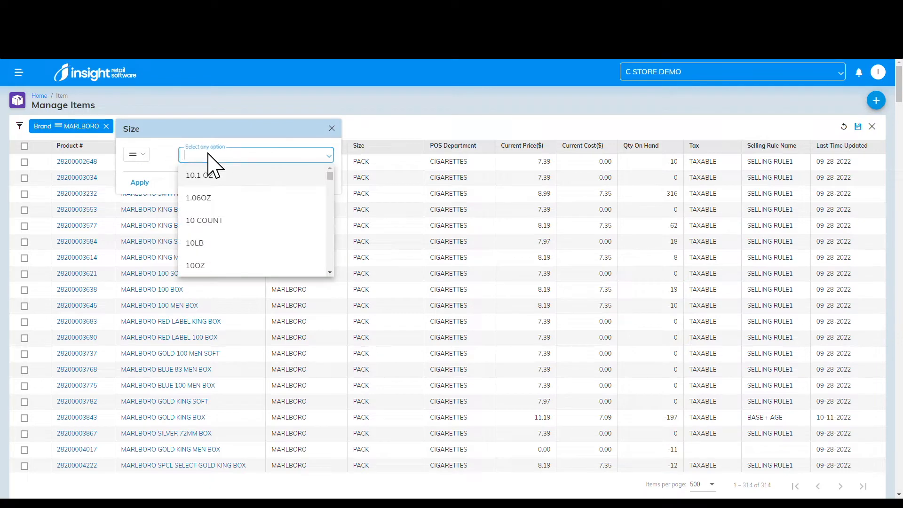
type("po")
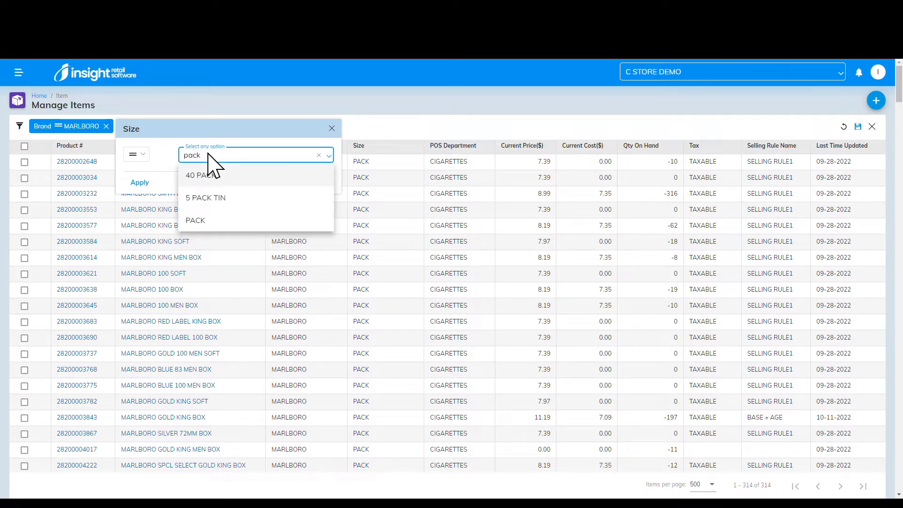
left_click(207, 220)
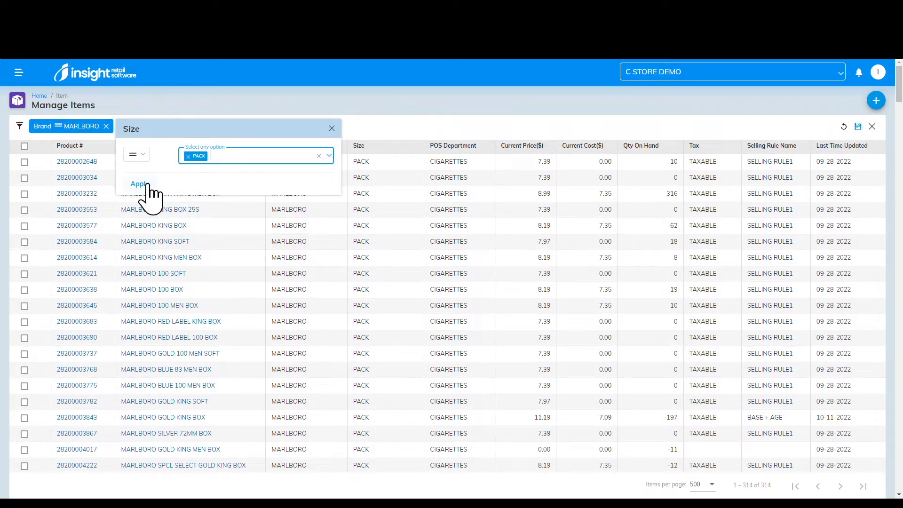
left_click(140, 184)
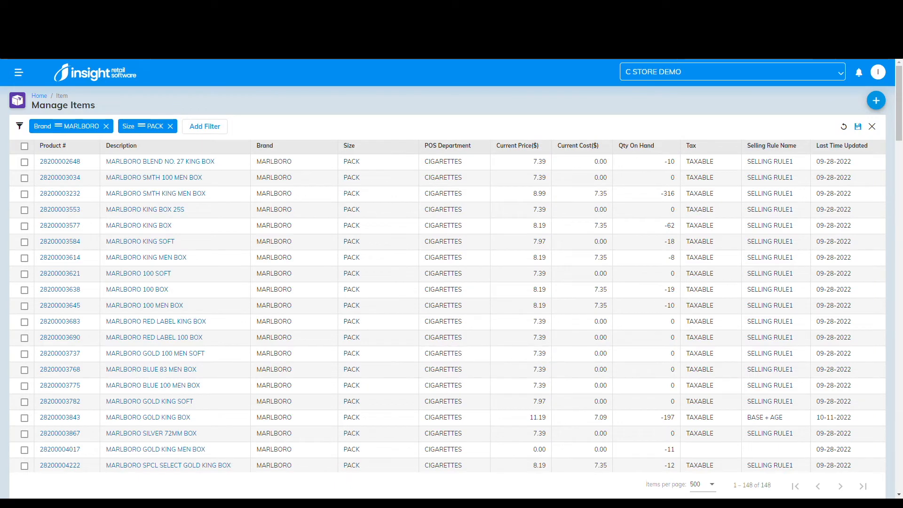
left_click_drag(755, 486, 770, 493)
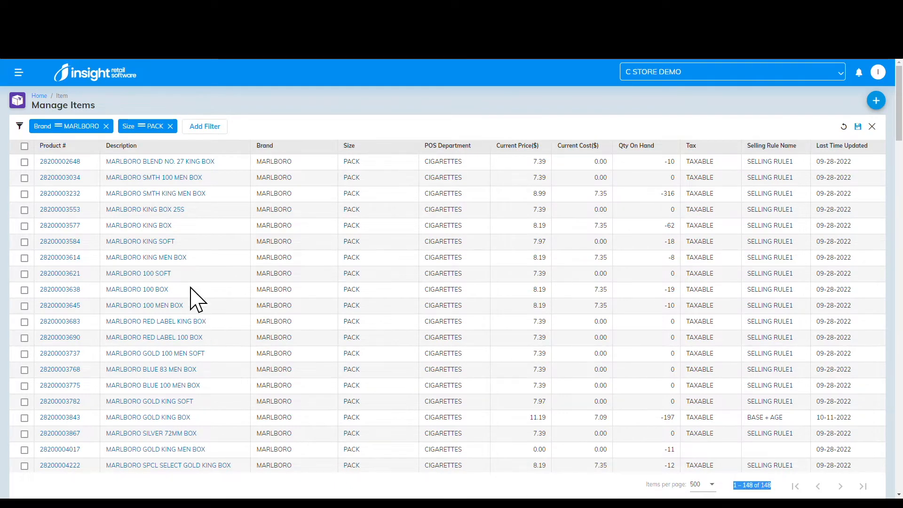
Step: Look through the filtered item list and view the items-per-page choices without changing the setting
scroll(97, 336, "down", 3)
scroll(92, 333, "up", 3)
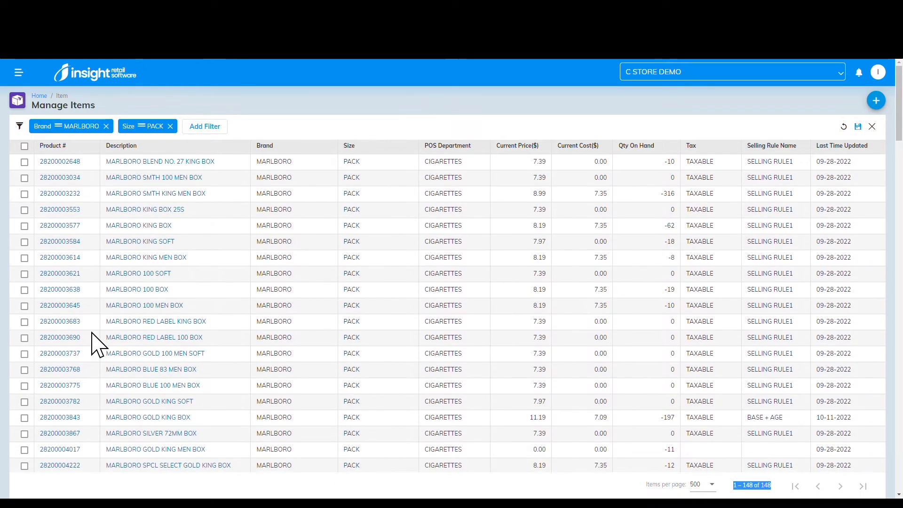
left_click(707, 490)
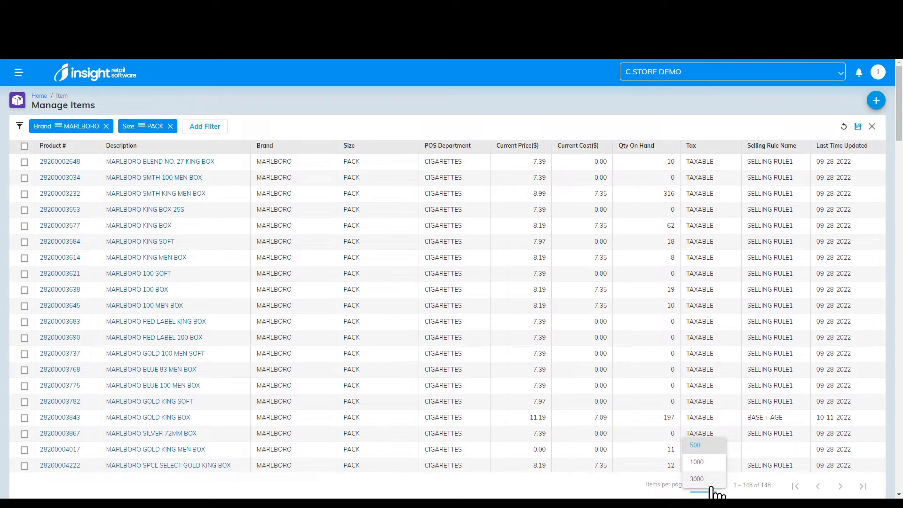
left_click(532, 488)
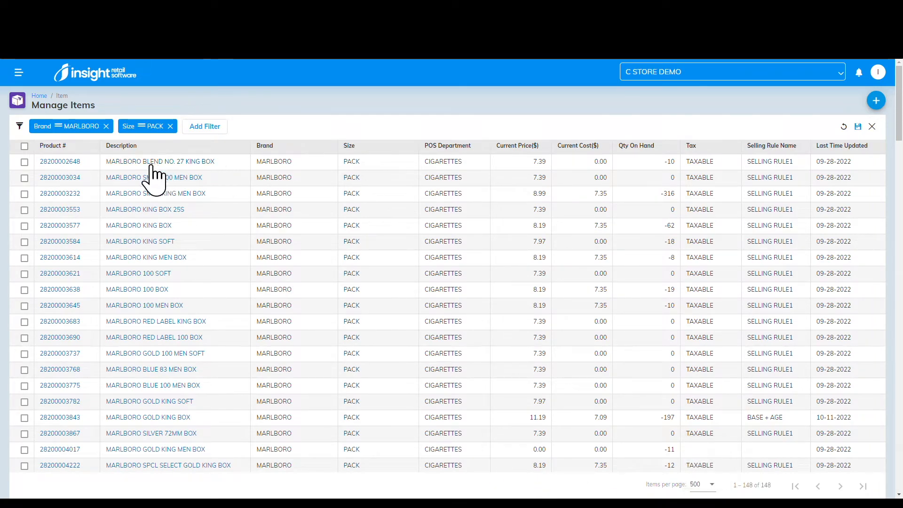
Step: Open bulk editing for MARLBORO SMTH KING MEN BOX, MARLBORO 100 BOX and MARLBORO BLUE 83 MEN BOX, and leave without saving
left_click(24, 146)
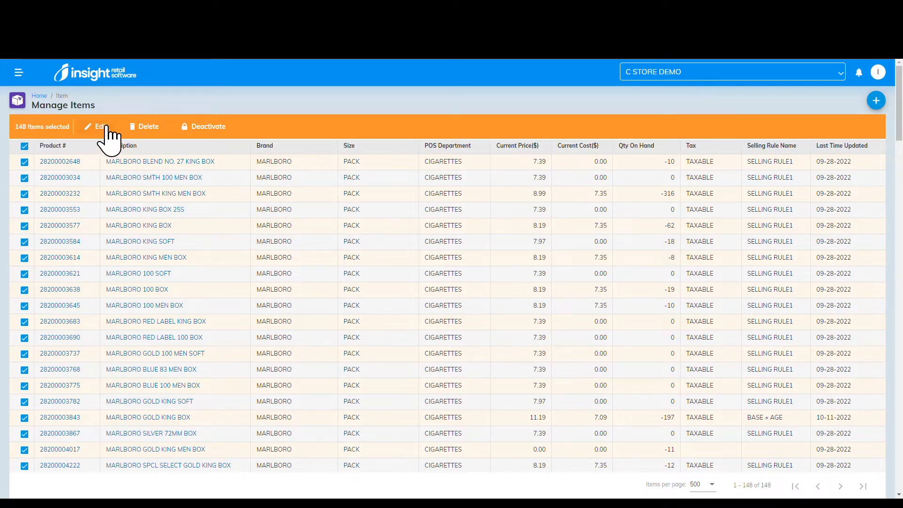
left_click(24, 146)
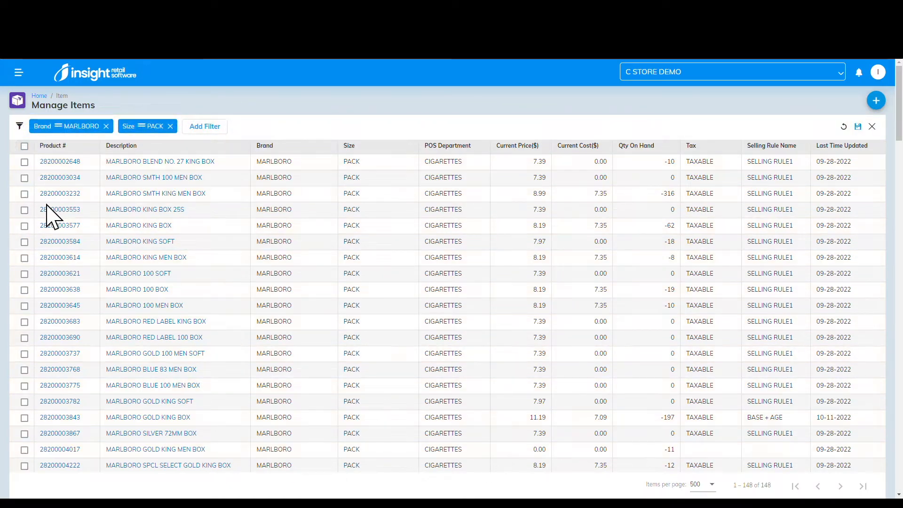
left_click(25, 194)
left_click(25, 289)
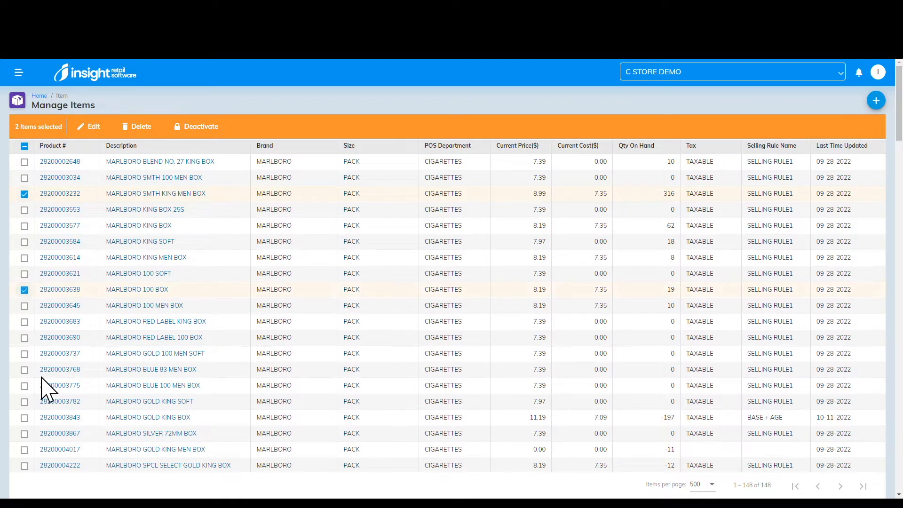
left_click(24, 370)
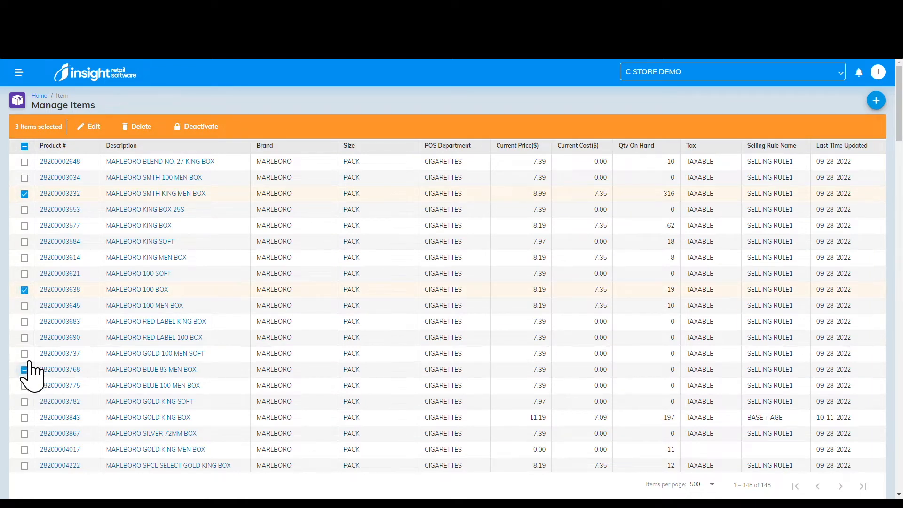
left_click(93, 127)
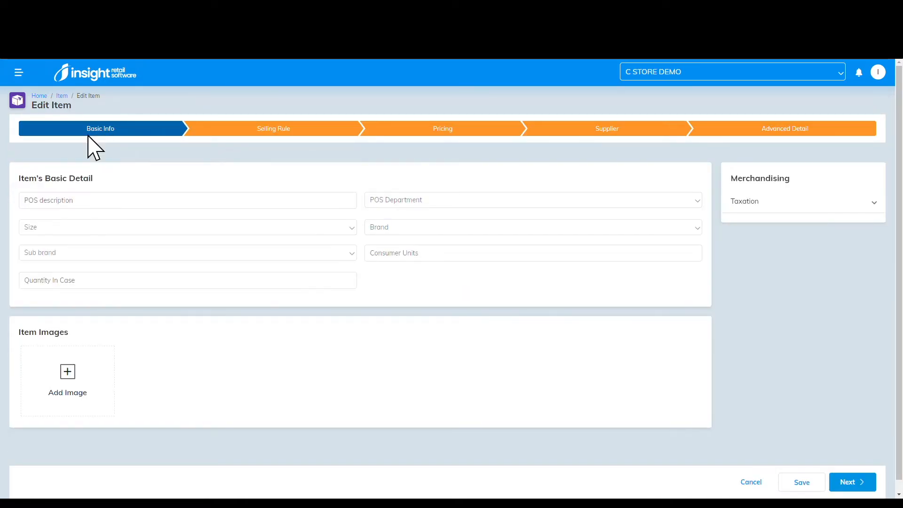
left_click(752, 483)
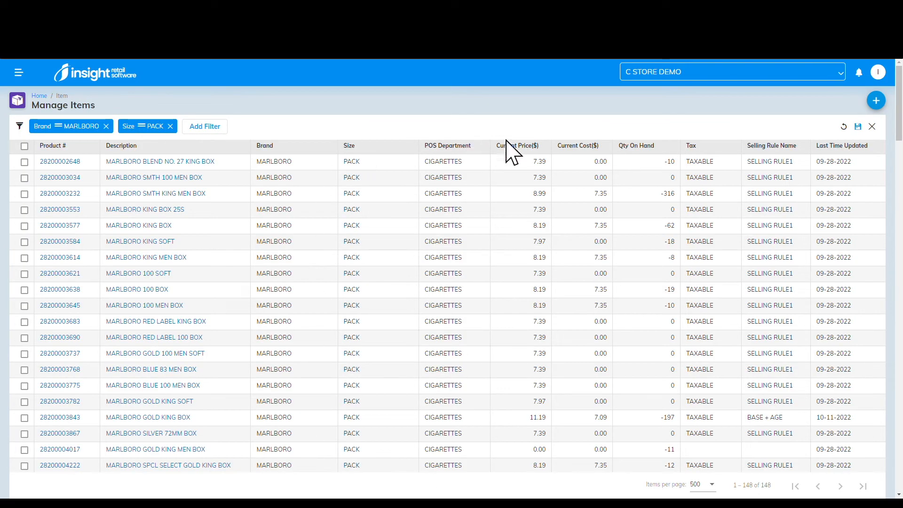
Step: Close the filter bar and deselect Last Time Updated in the column settings for items
left_click(881, 126)
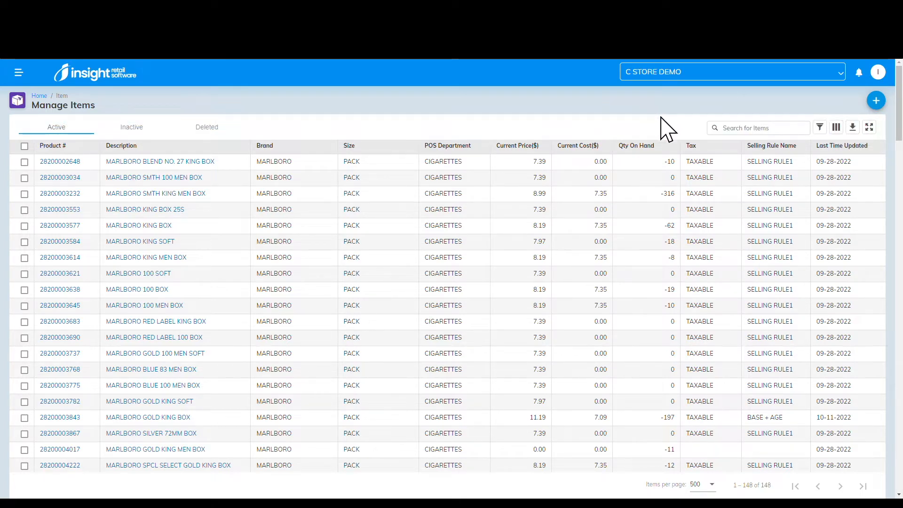
left_click(836, 128)
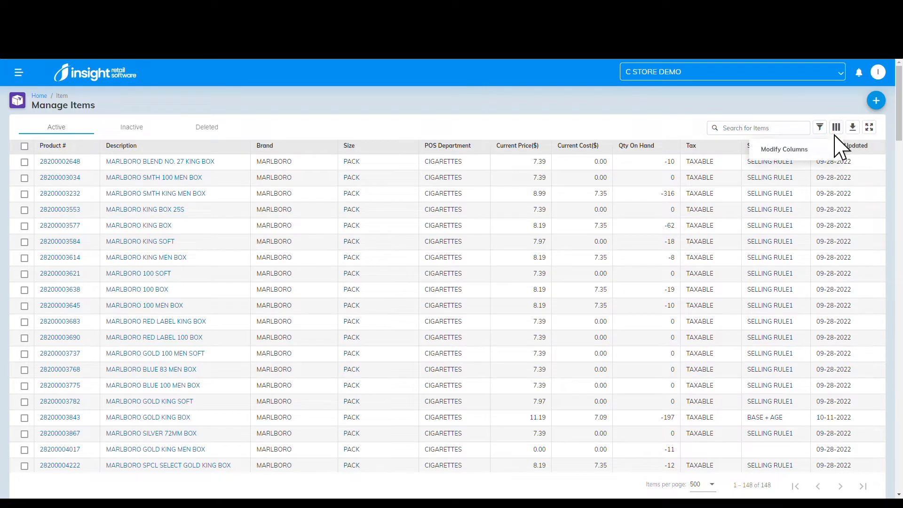
left_click(797, 150)
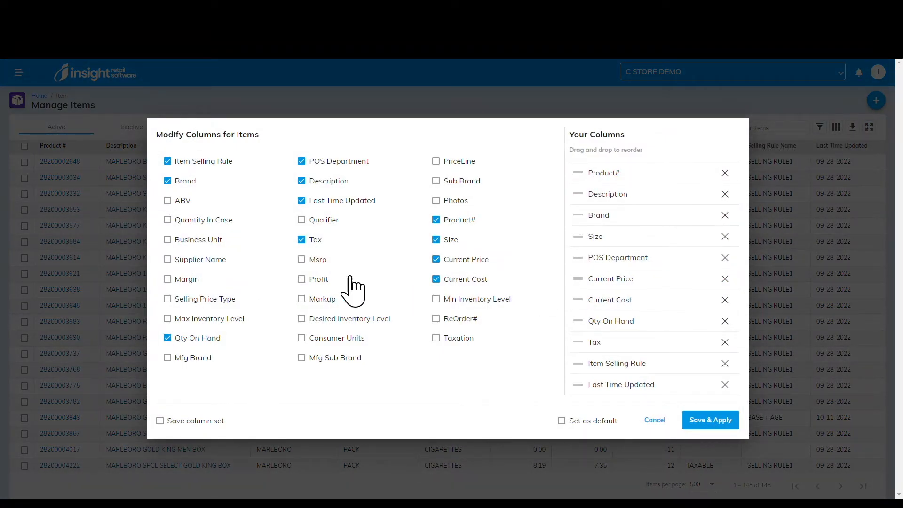
left_click(358, 244)
left_click(304, 202)
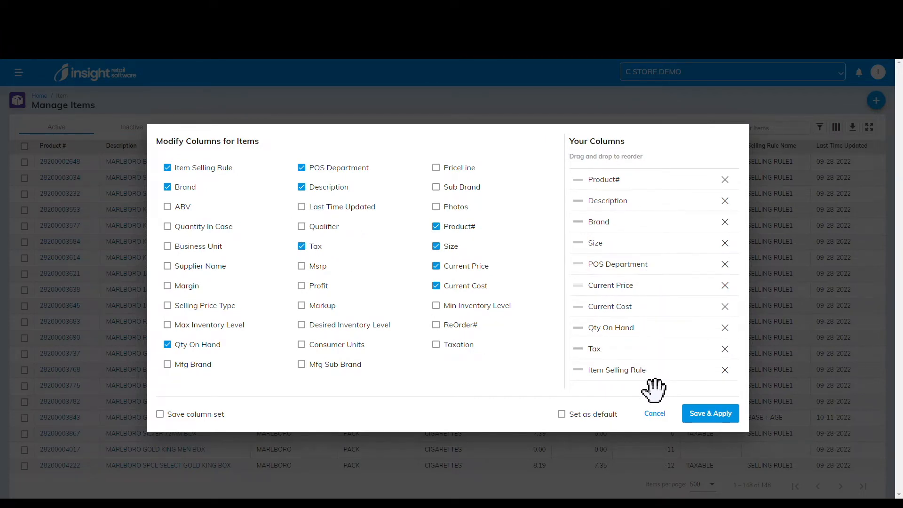
Step: Reorder the item columns so Tax comes after Item Selling Rule, and apply the layout without saving a column set
mouse_move(635, 358)
left_mouse_down()
mouse_move(631, 308)
mouse_move(628, 358)
left_mouse_up()
left_click(170, 415)
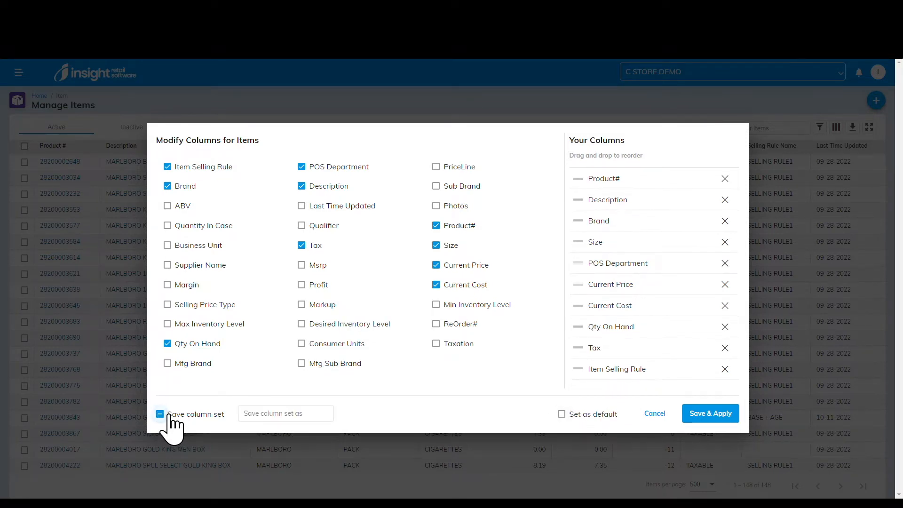
left_click(288, 422)
left_click(367, 415)
left_click_drag(656, 341, 666, 403)
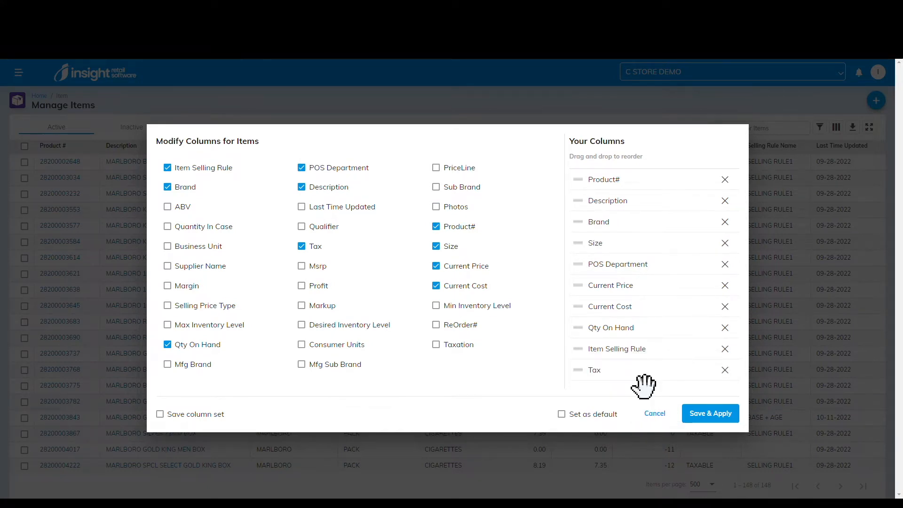
left_click(720, 415)
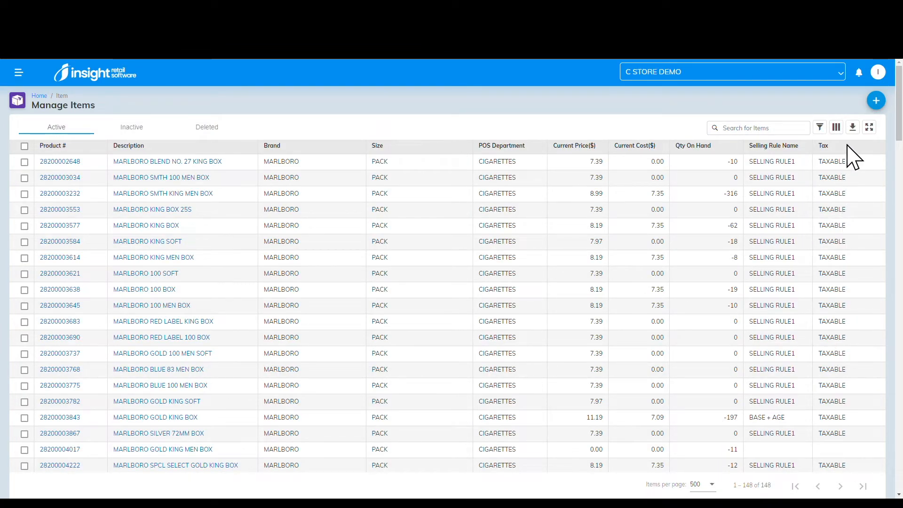
Step: Remove the Tax column from the item list and apply the new layout
left_click(844, 128)
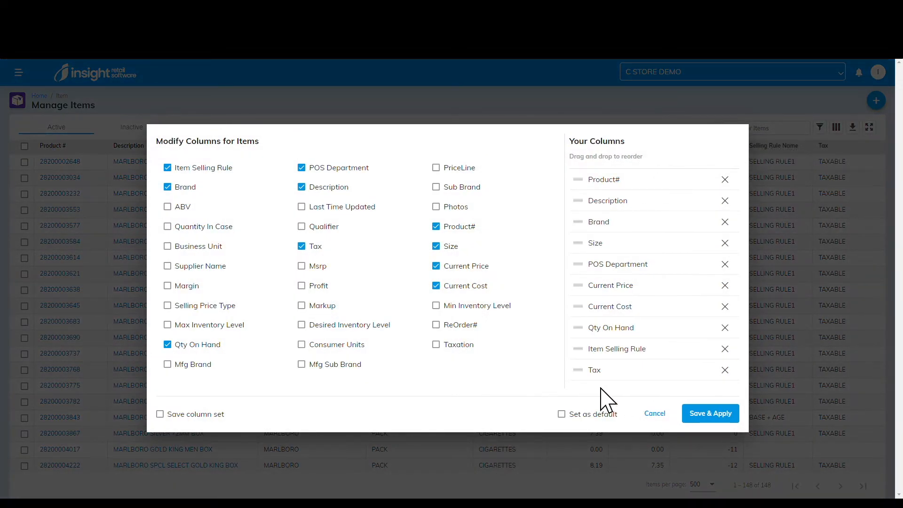
left_click(725, 370)
left_click(701, 416)
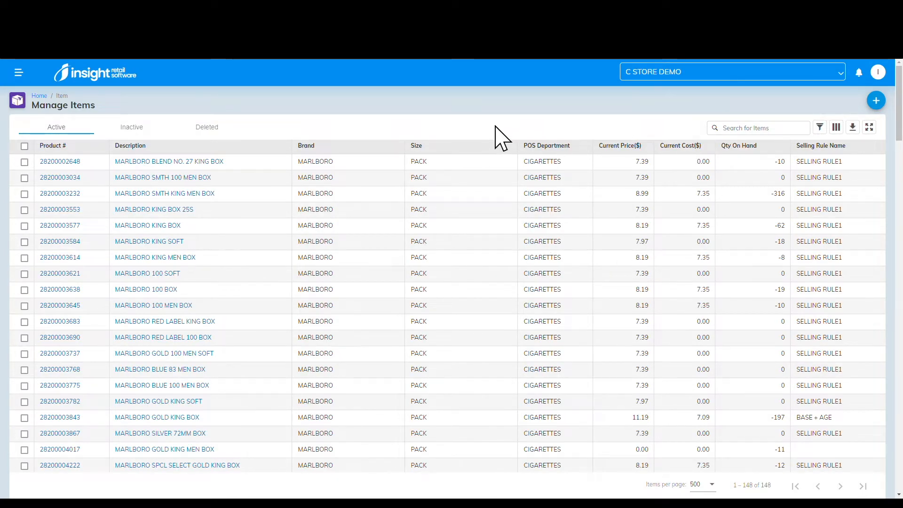
Step: Export the filtered item list
left_click(854, 128)
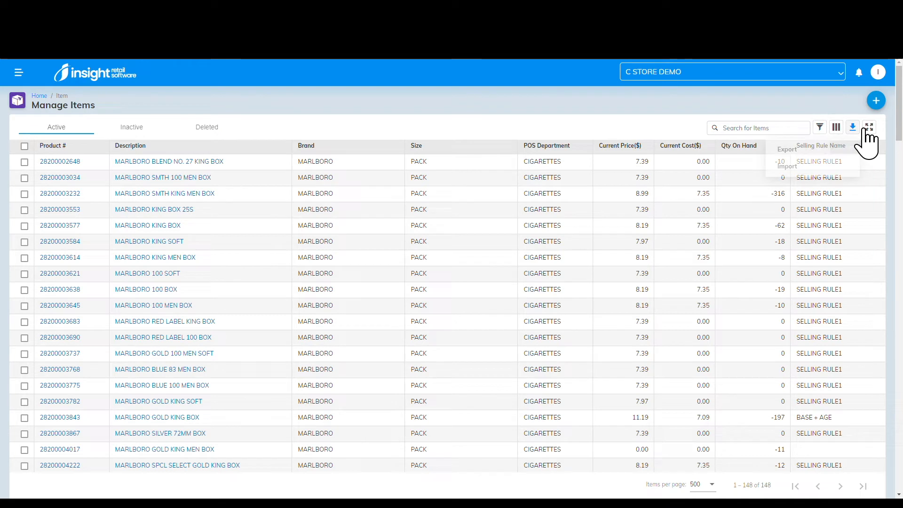
left_click(795, 151)
left_click(789, 149)
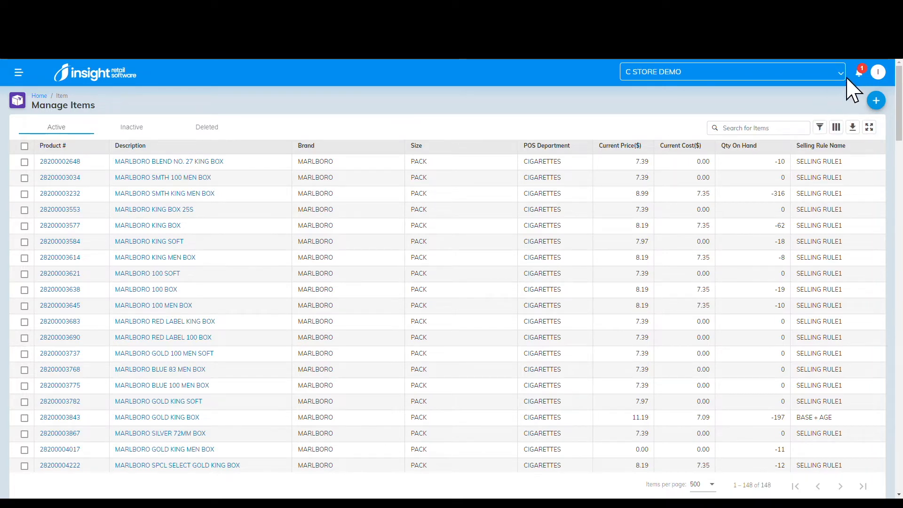
Step: Open the item import page to view its file, template and import options
left_click(861, 127)
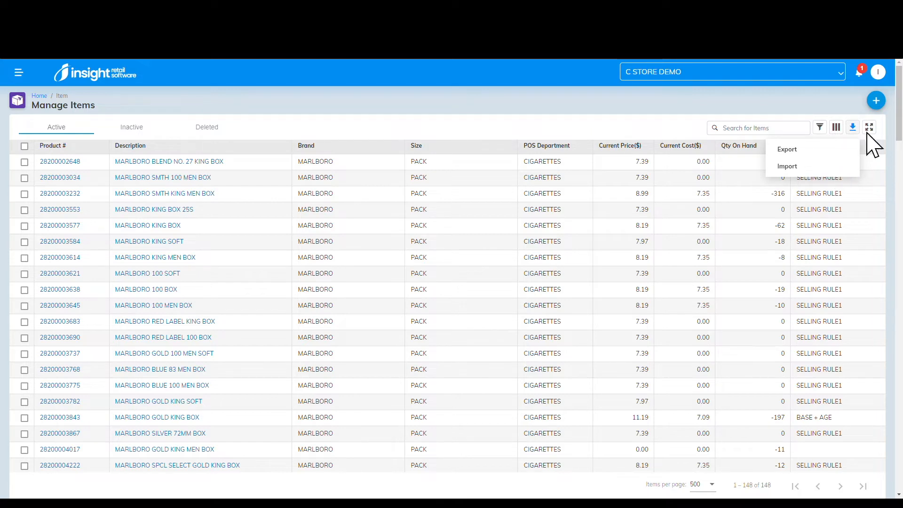
left_click(793, 167)
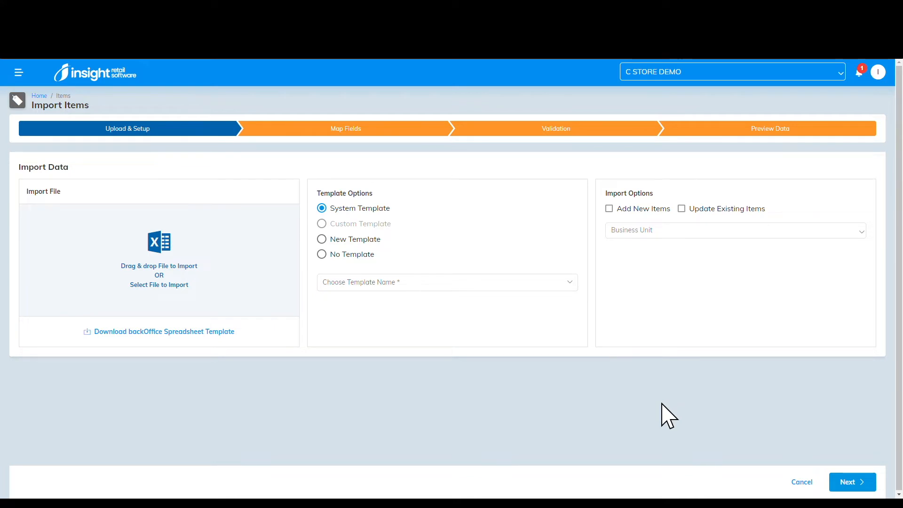
Step: Return to the home page, go to the selling rules, and open SELLING RULE1 for editing
left_click(40, 96)
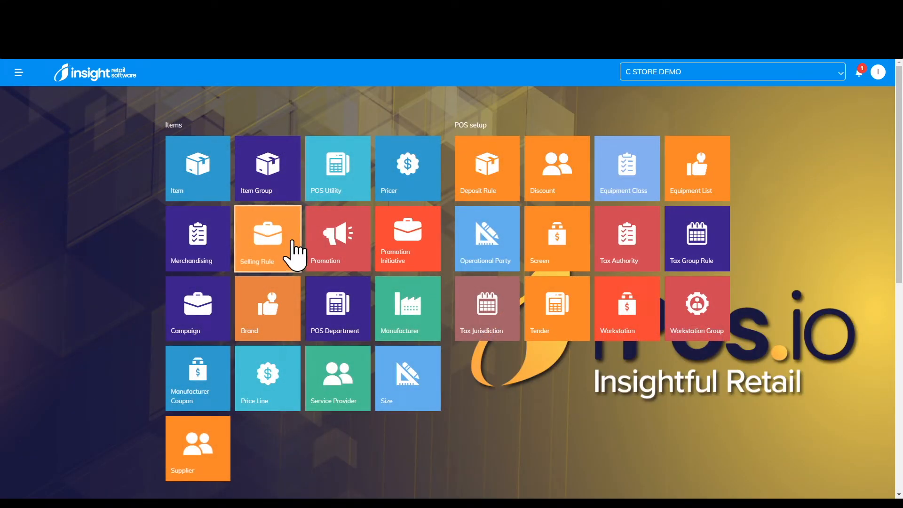
left_click(280, 258)
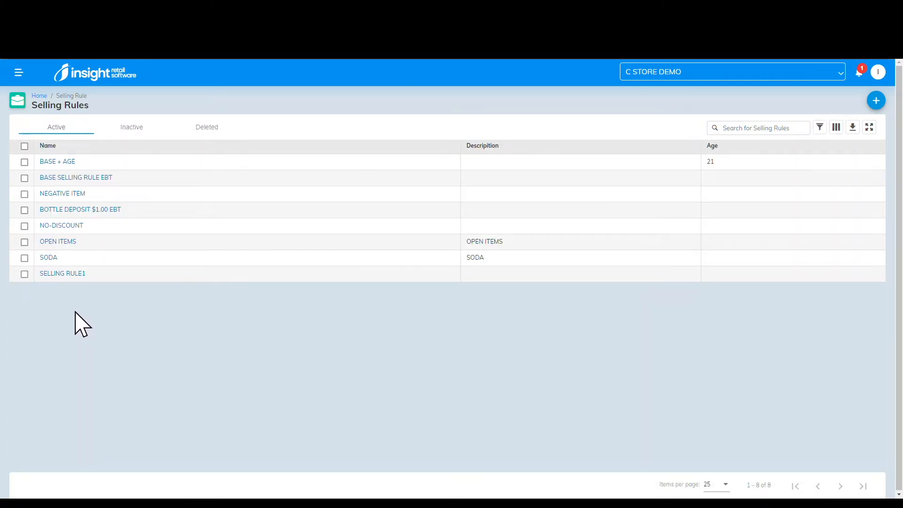
left_click(56, 278)
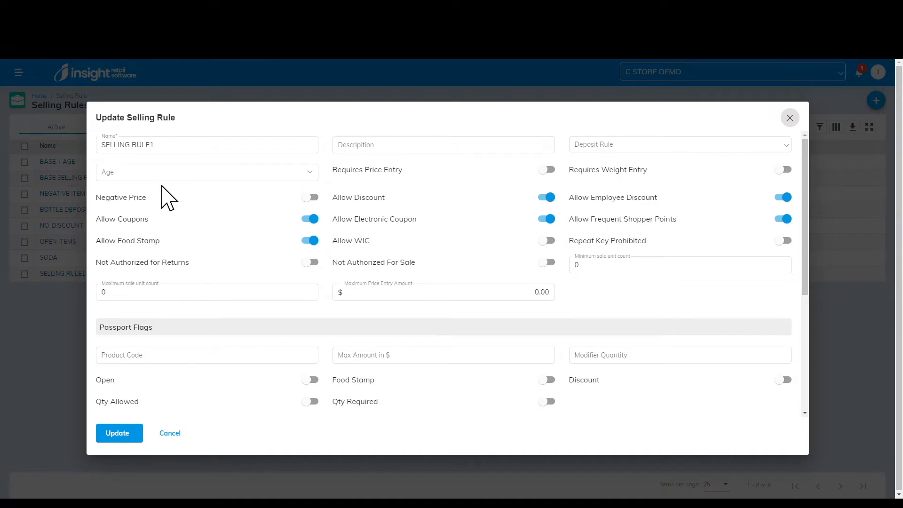
Step: Try an Age of 21 on the selling rule, and set the Age to None
left_click(144, 175)
left_click(111, 216)
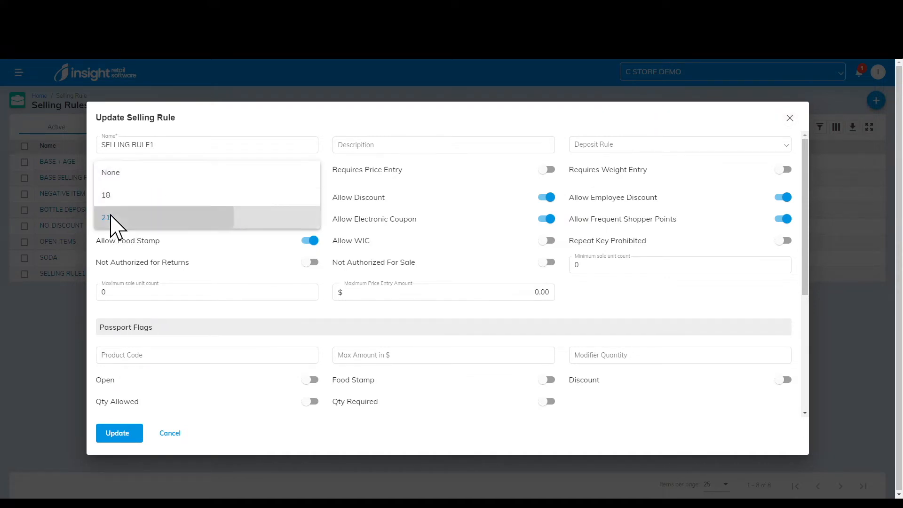
left_click(134, 175)
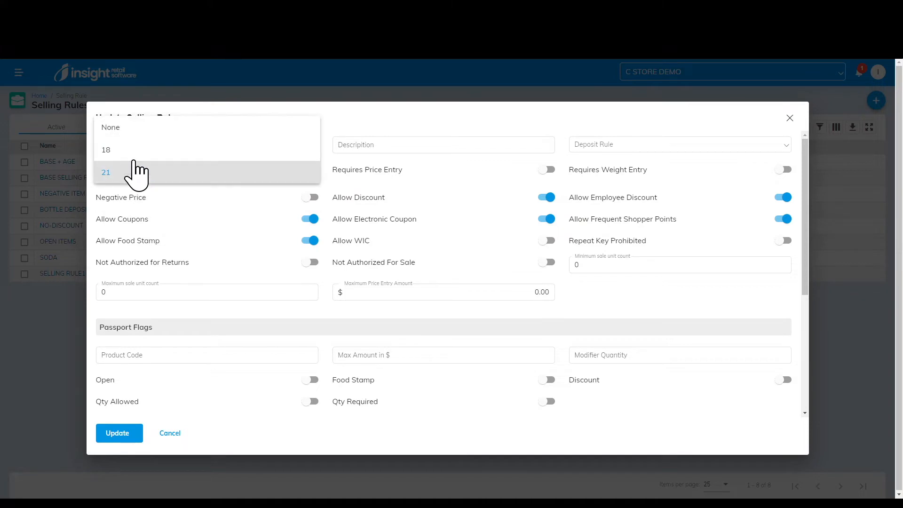
left_click(124, 131)
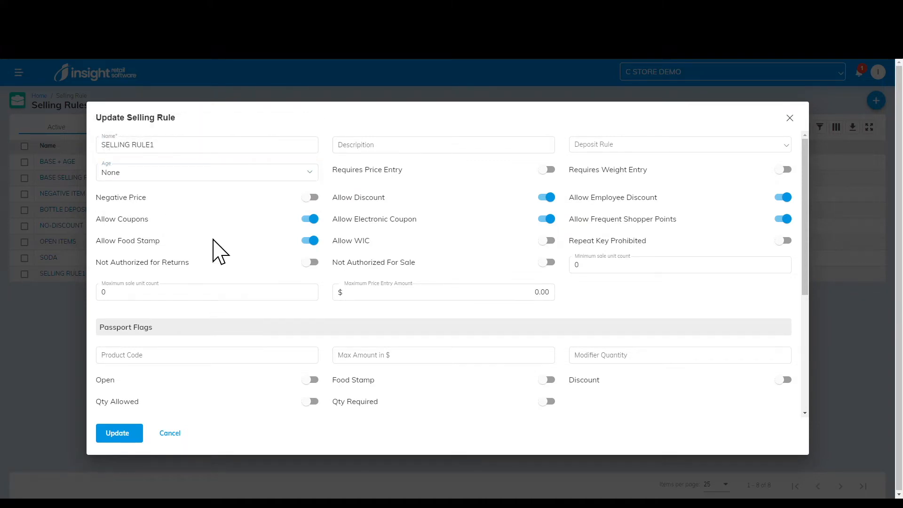
Step: Leave SELLING RULE1 without updating it, and review the settings of the OPEN ITEMS and NO-DISCOUNT selling rules
left_click(387, 298)
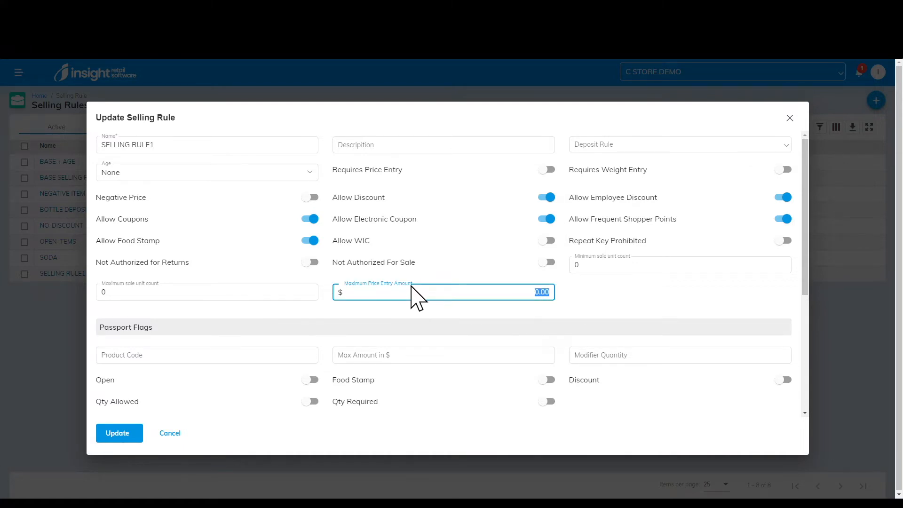
left_click(171, 433)
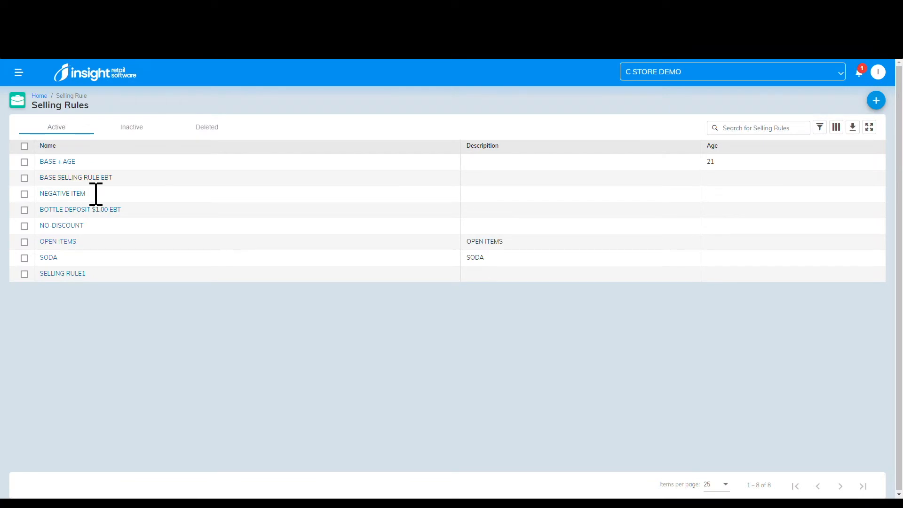
left_click(59, 242)
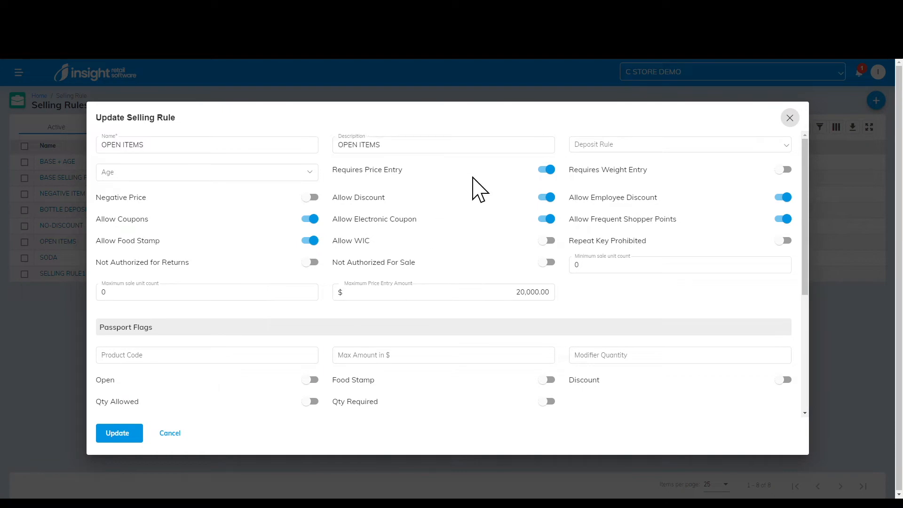
left_click(170, 433)
left_click(66, 226)
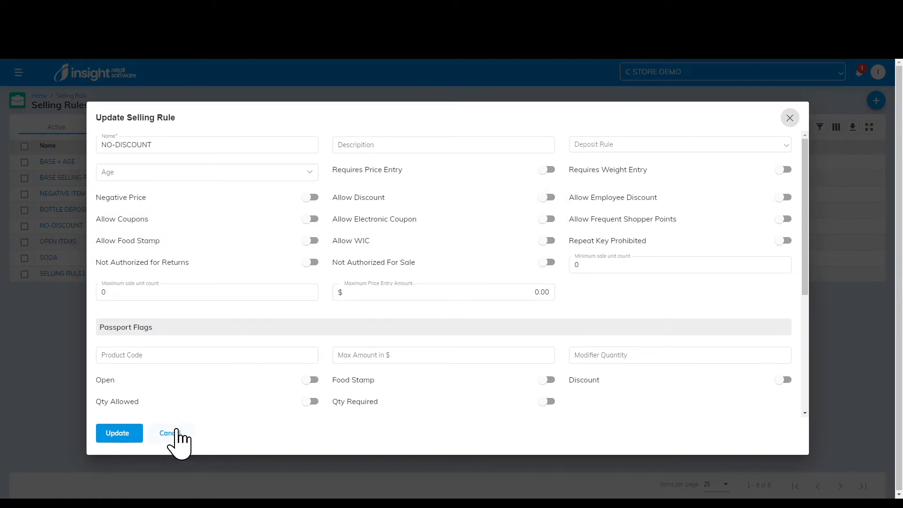
left_click(170, 432)
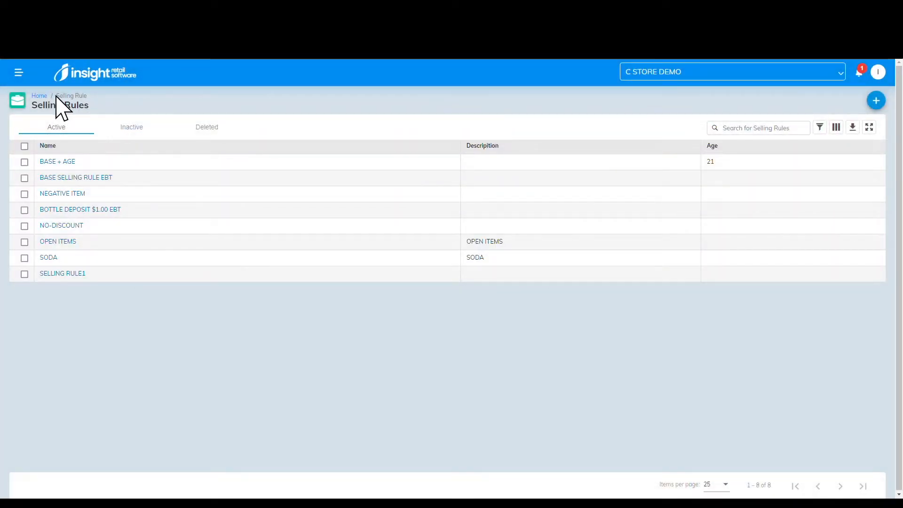
Step: Return to the home page, go to the item list, and open the BANANA CREAM item for editing
left_click(41, 95)
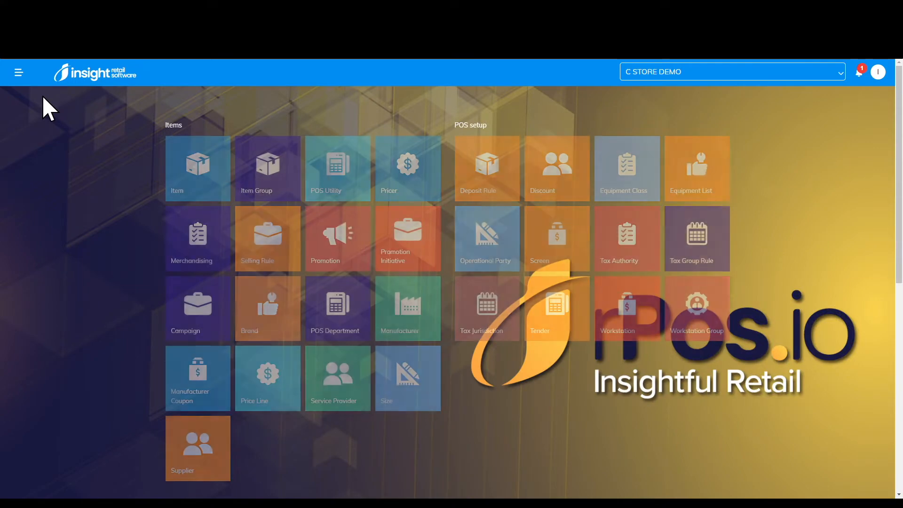
left_click(202, 193)
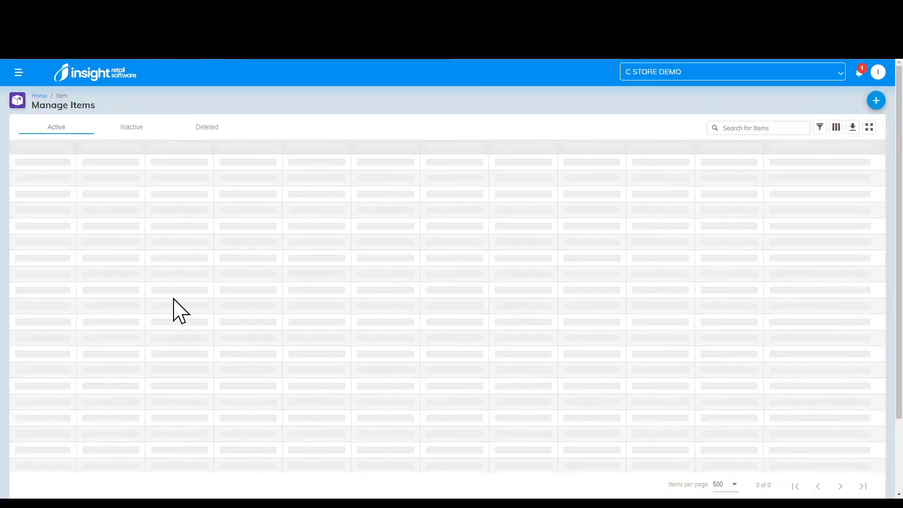
scroll(180, 311, "down", 15)
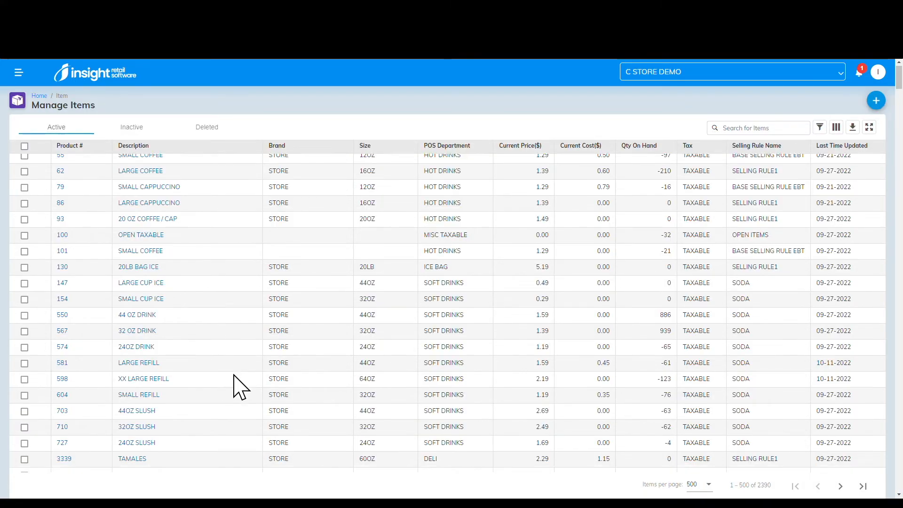
scroll(204, 403, "down", 3)
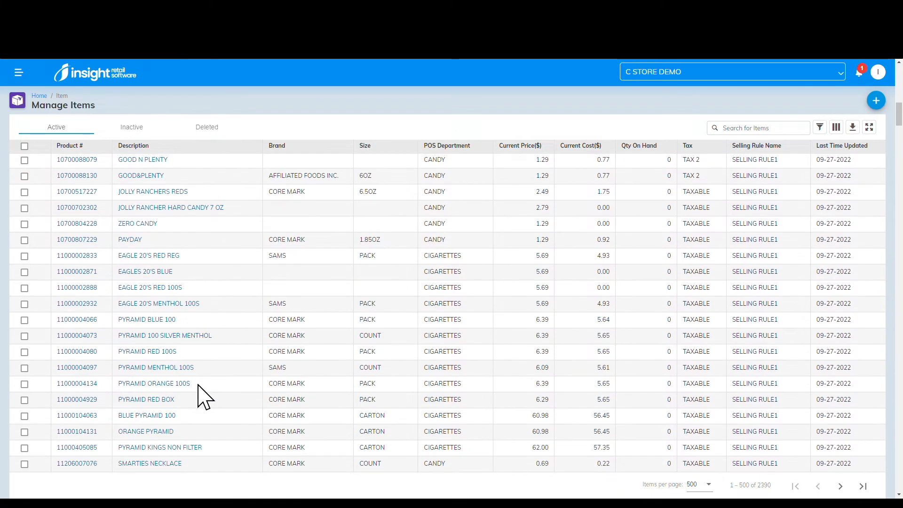
scroll(246, 417, "down", 3)
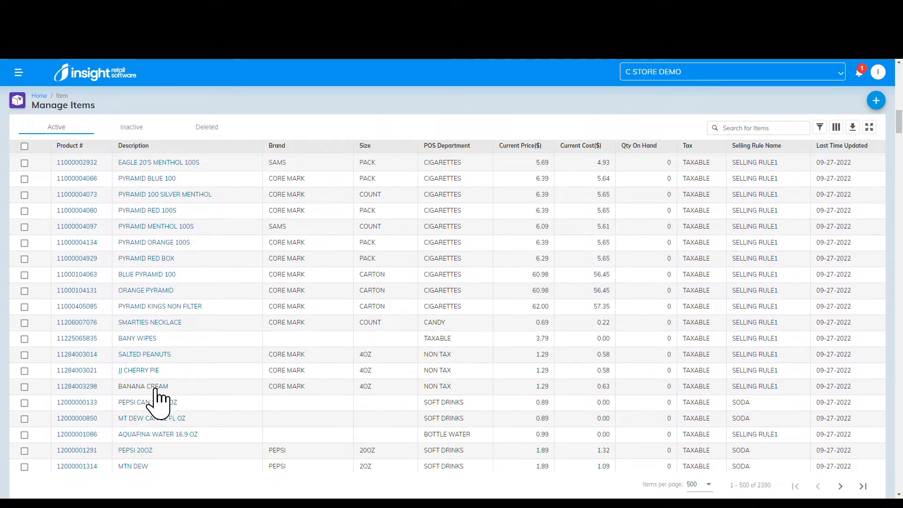
left_click(155, 388)
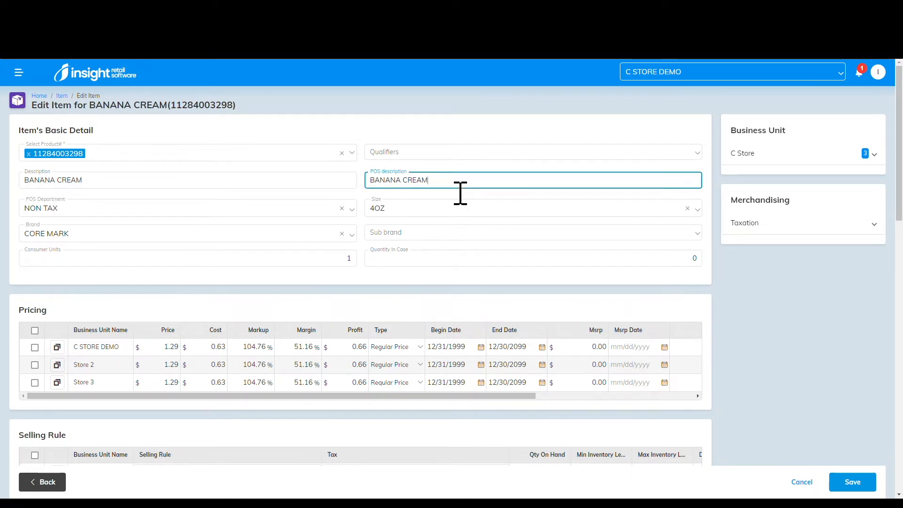
Step: Try to add a new POS department named NEW DEPA from the item's basic details, and cancel its creation
left_click_drag(460, 193, 365, 192)
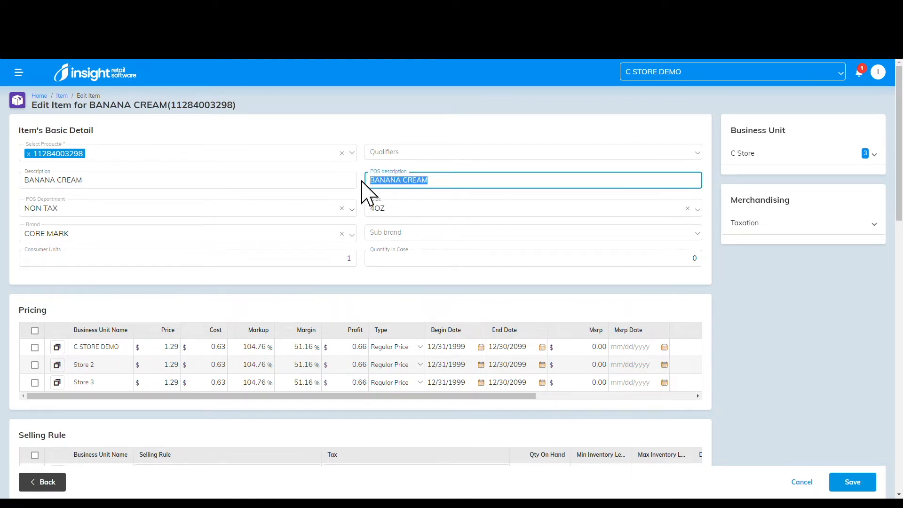
left_click(56, 210)
scroll(71, 308, "down", 3)
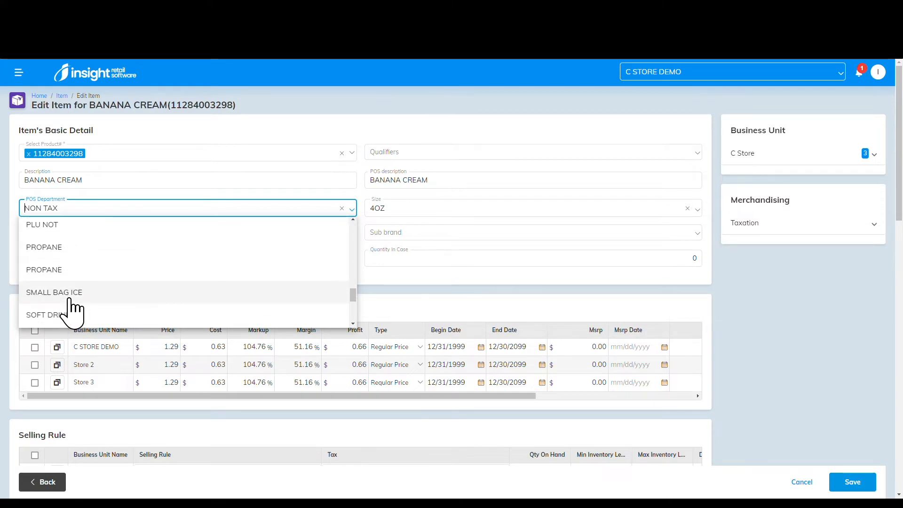
scroll(70, 287, "up", 6)
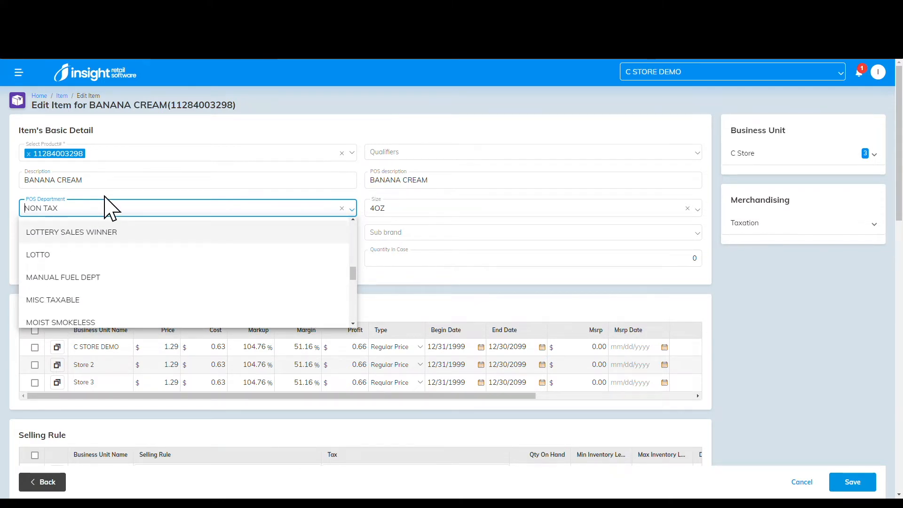
type("NEW DEPA")
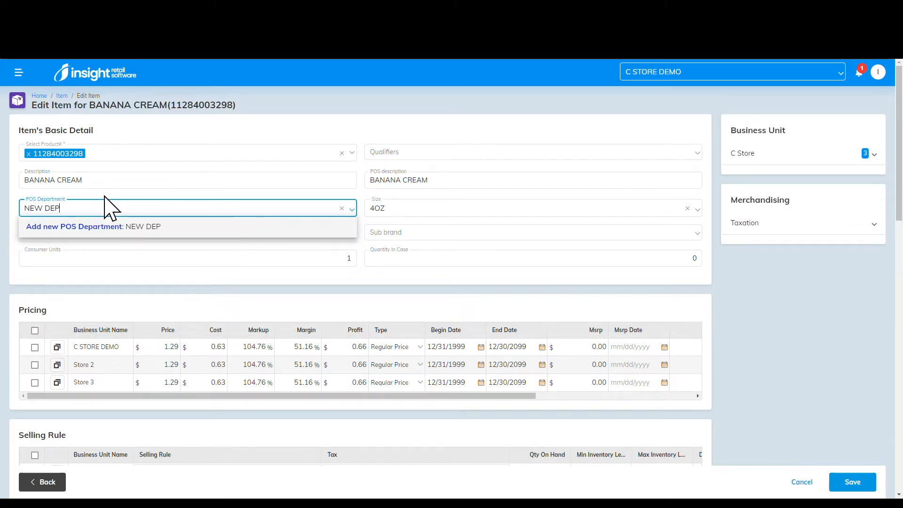
left_click(120, 229)
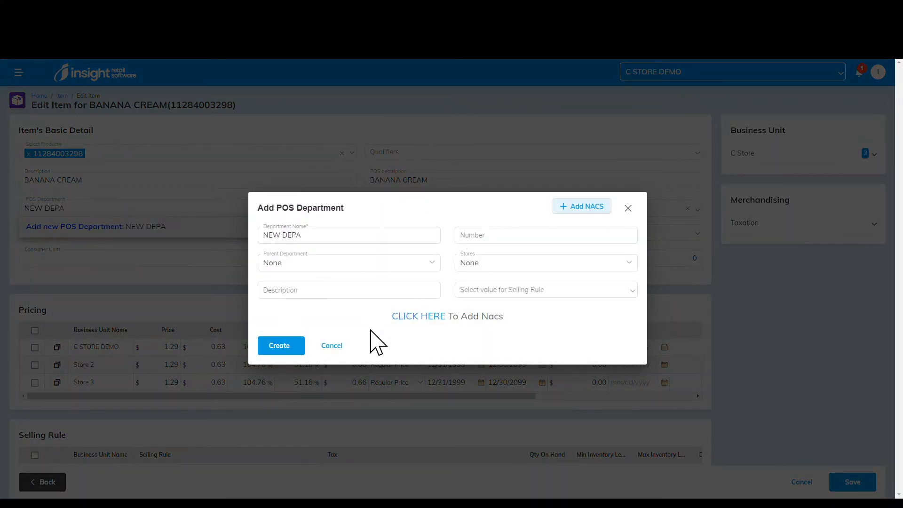
left_click(333, 348)
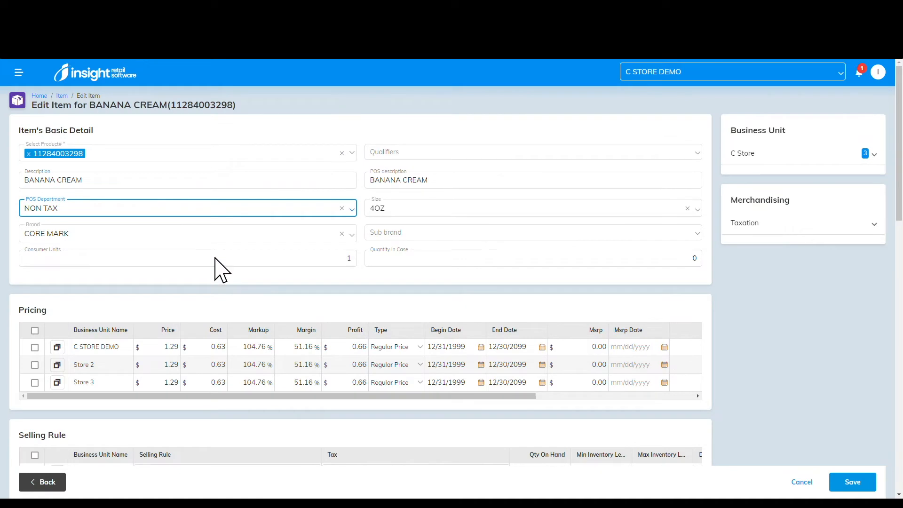
Step: Try NEW as the item's size without adding it, and view the available brand options without changing the brand
left_click(401, 212)
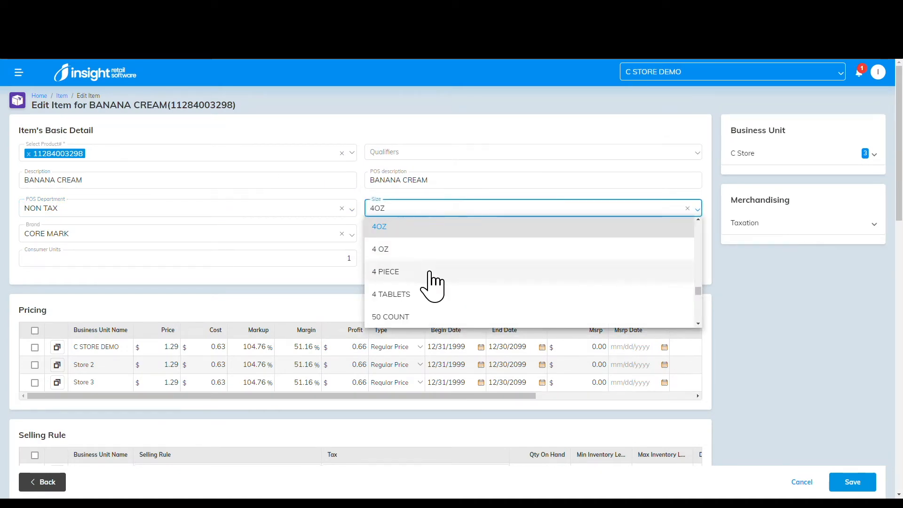
scroll(429, 282, "up", 3)
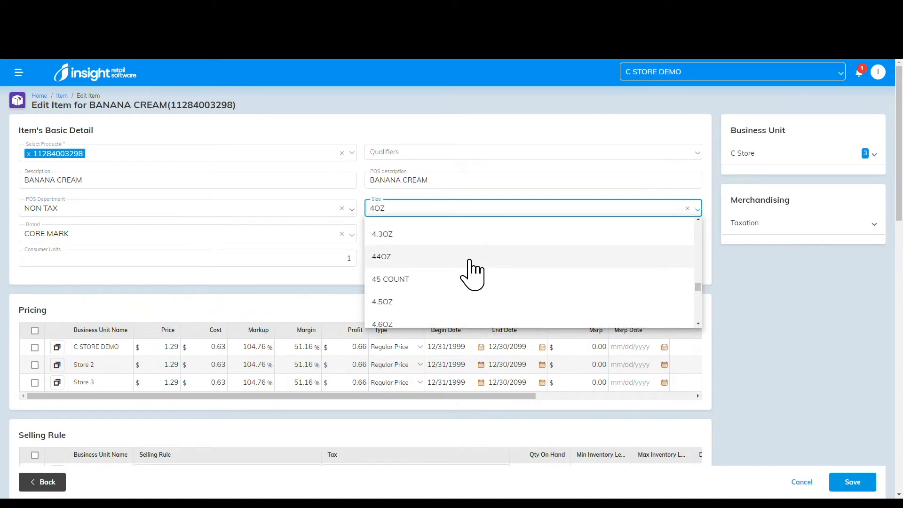
type("NEW")
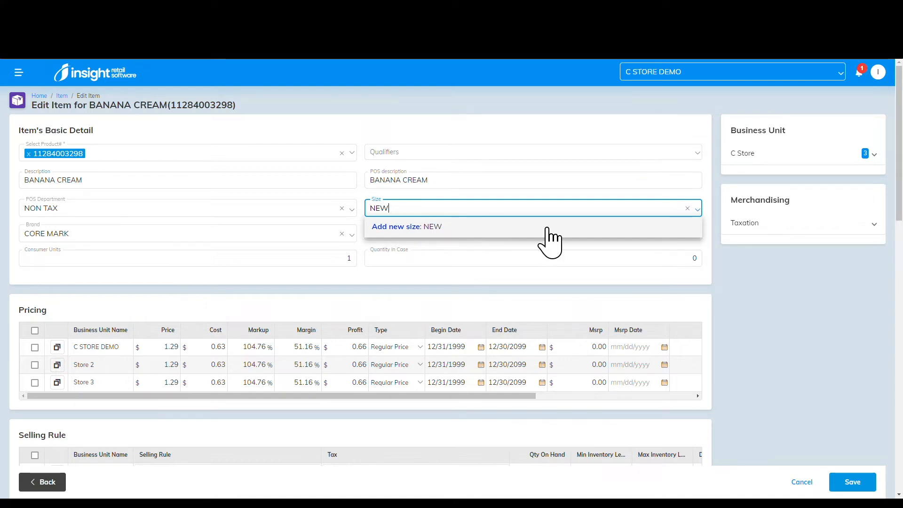
left_click(801, 312)
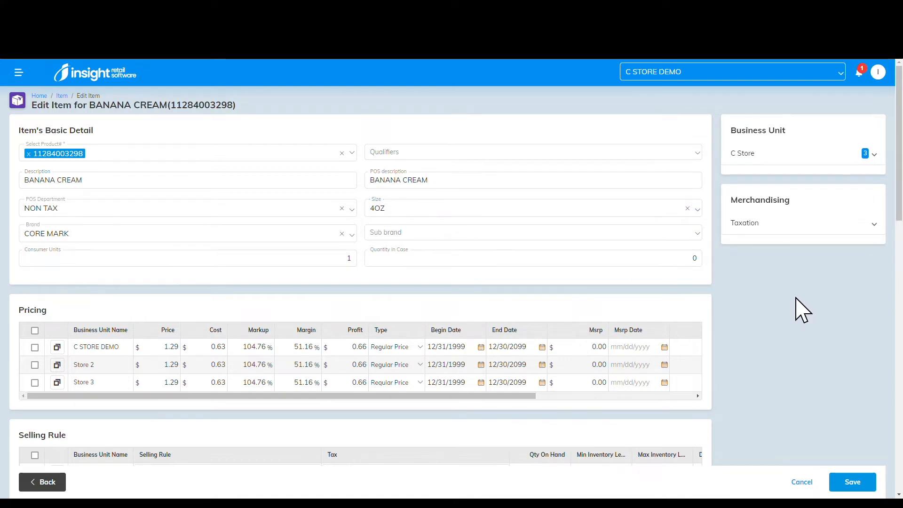
left_click(89, 233)
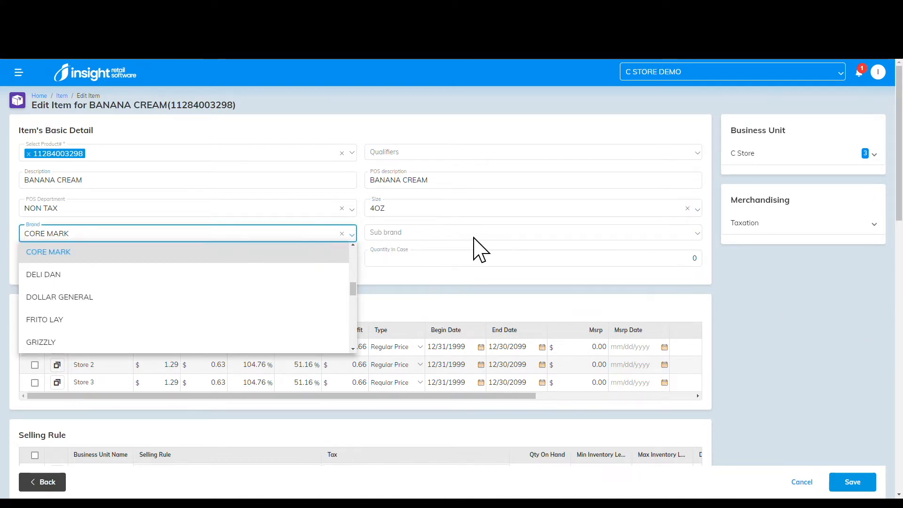
left_click(823, 282)
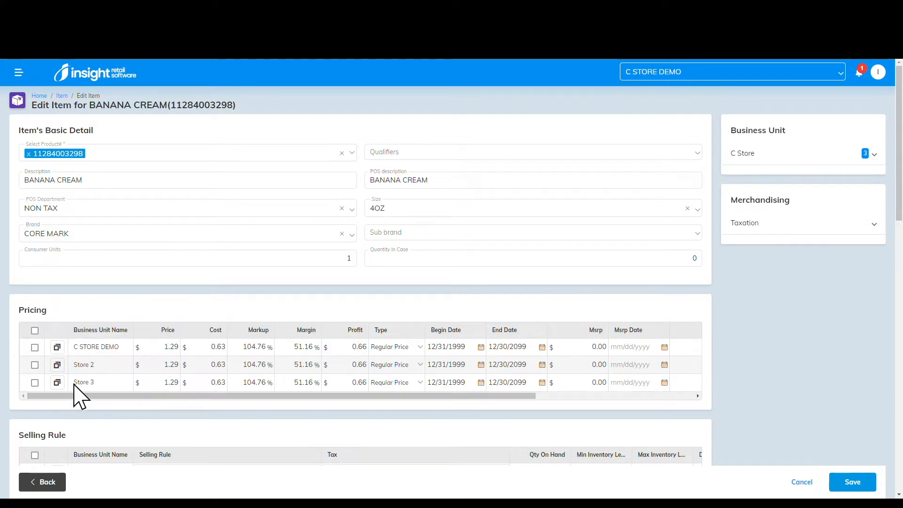
Step: Set the C STORE DEMO price to 1.39 and cost to 0.69 in the item's pricing
scroll(766, 342, "down", 1)
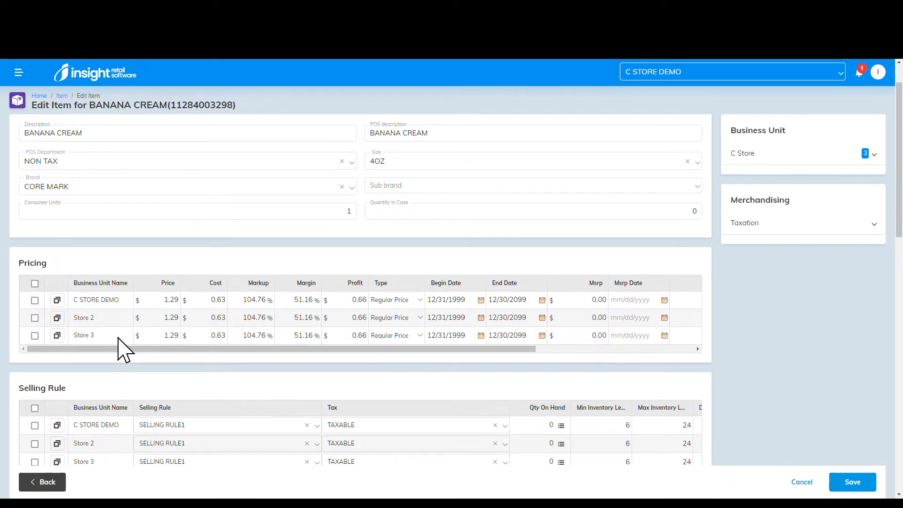
left_click(168, 303)
left_click_drag(166, 303, 203, 305)
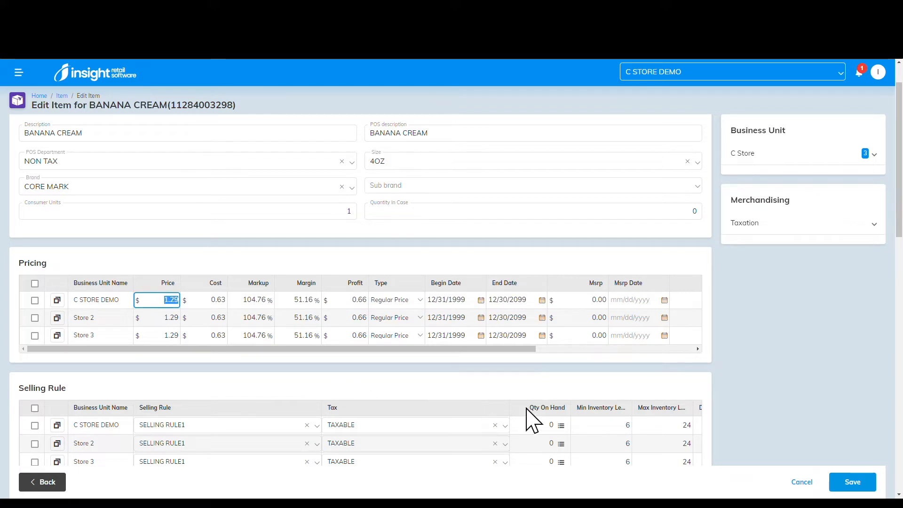
type("0.01")
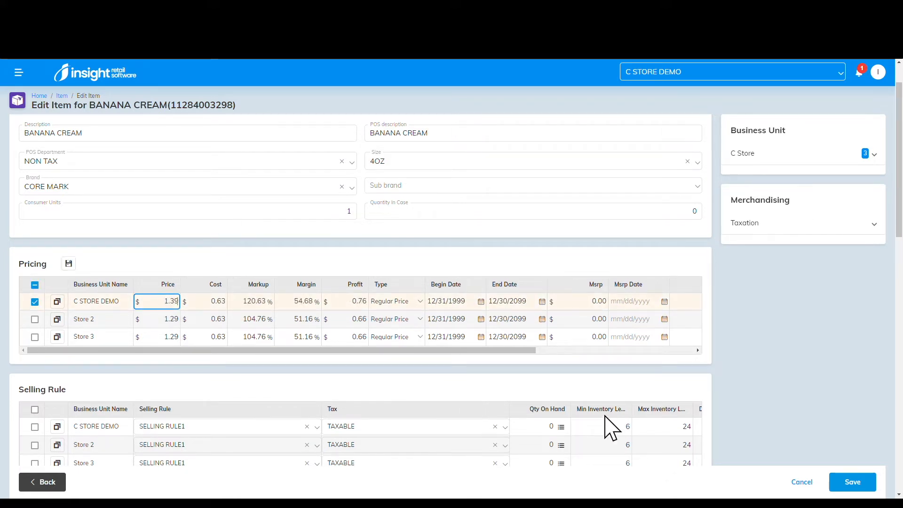
left_click(216, 303)
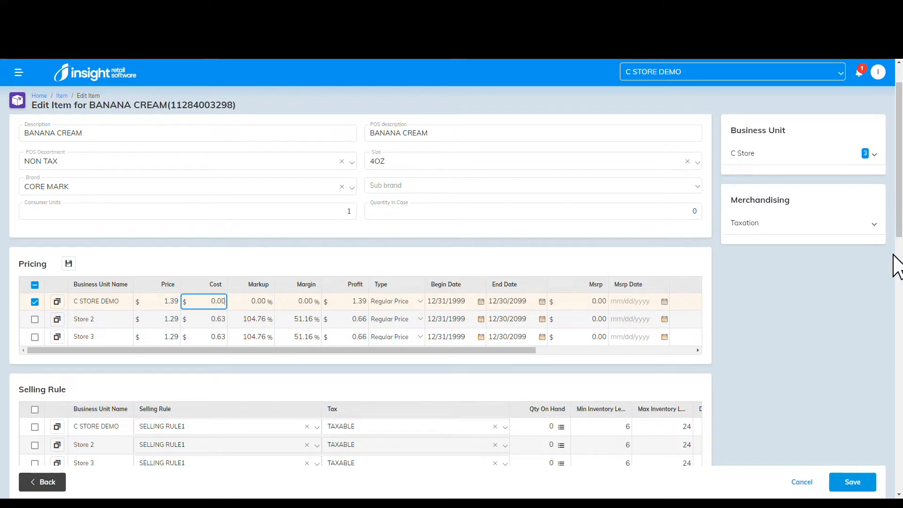
left_click(784, 353)
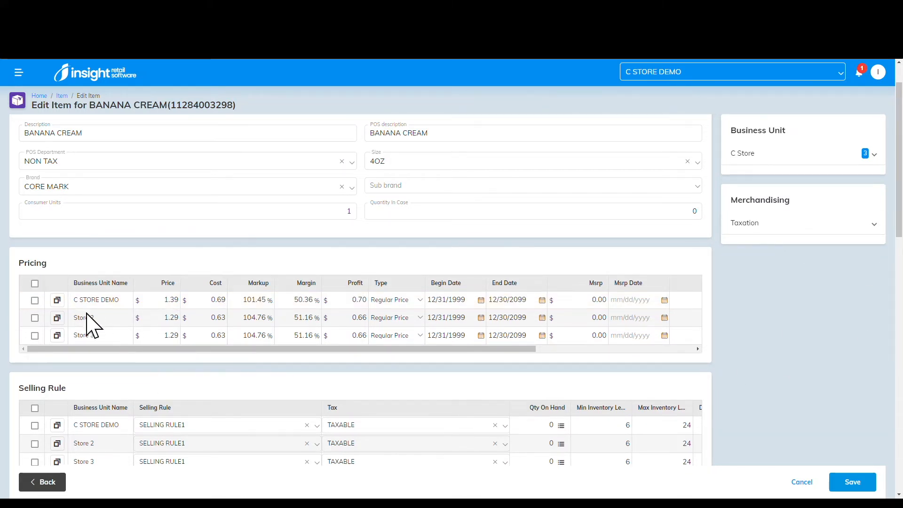
Step: Copy the C STORE DEMO pricing to all listed stores and save the pricing changes
left_click(35, 300)
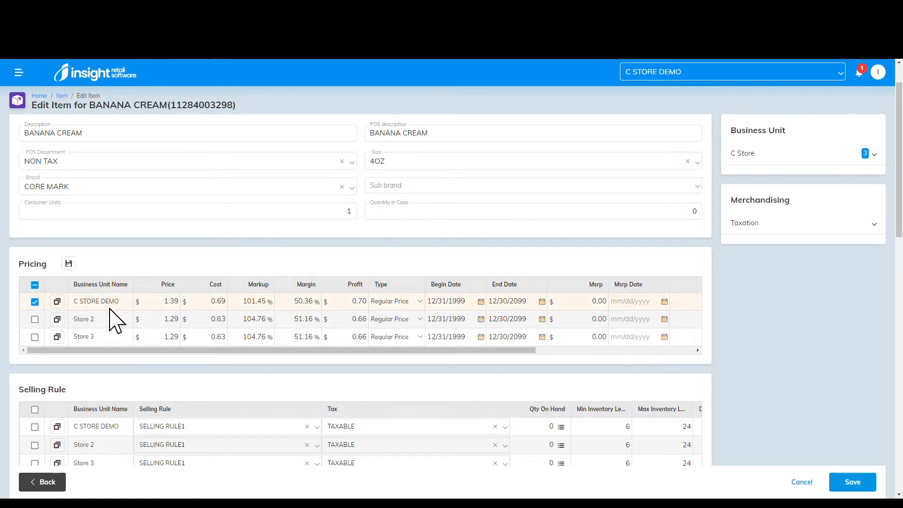
left_click(57, 301)
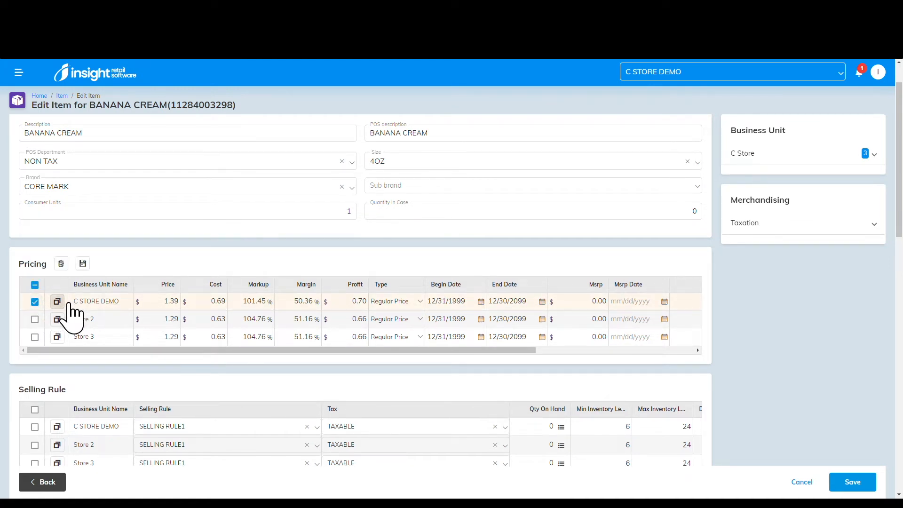
left_click(42, 285)
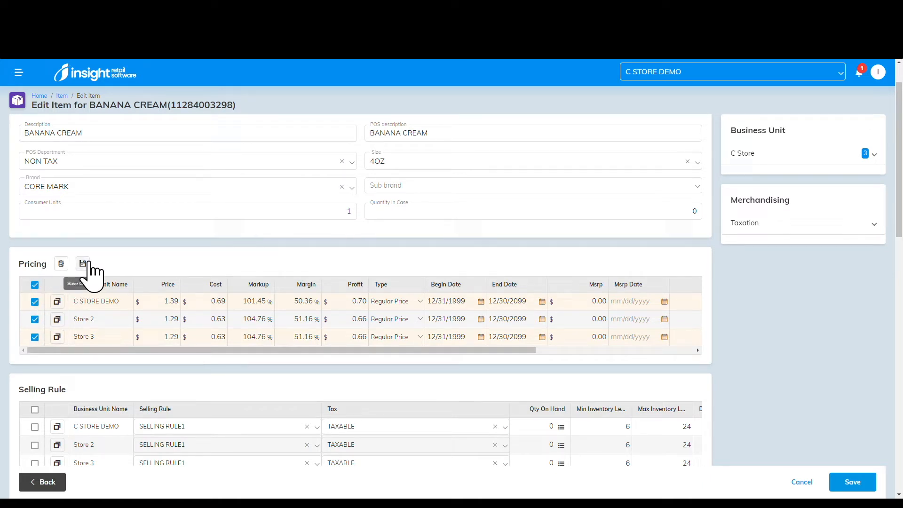
left_click(62, 264)
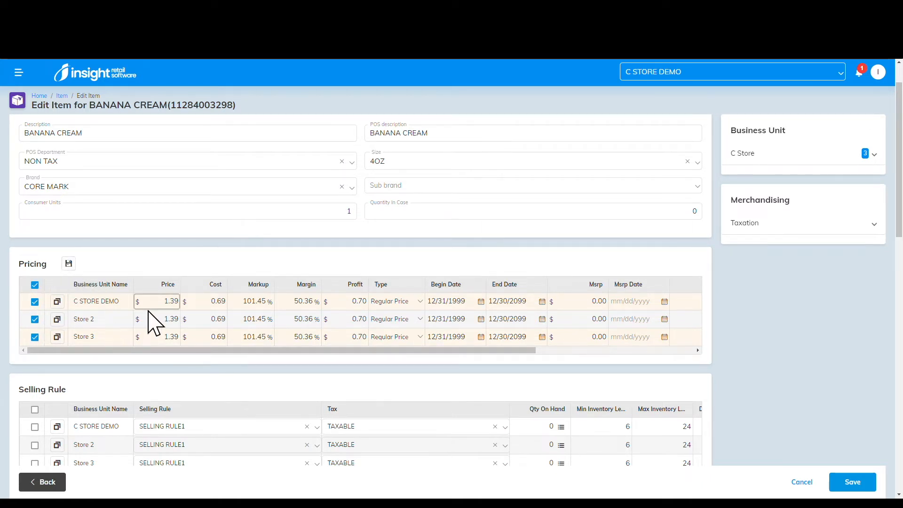
left_click(76, 265)
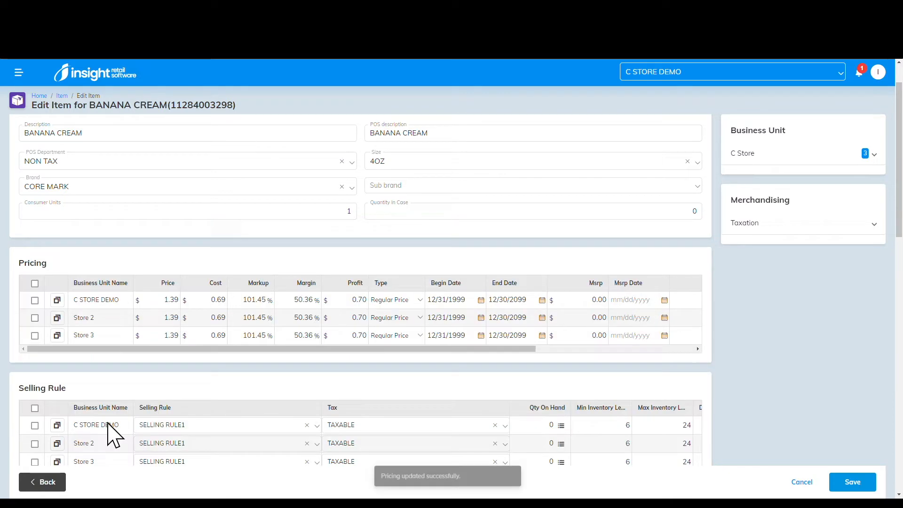
Step: Review the C STORE DEMO selling rule options and the inventory level columns for the item, and leave the item editor without saving
scroll(814, 297, "down", 3)
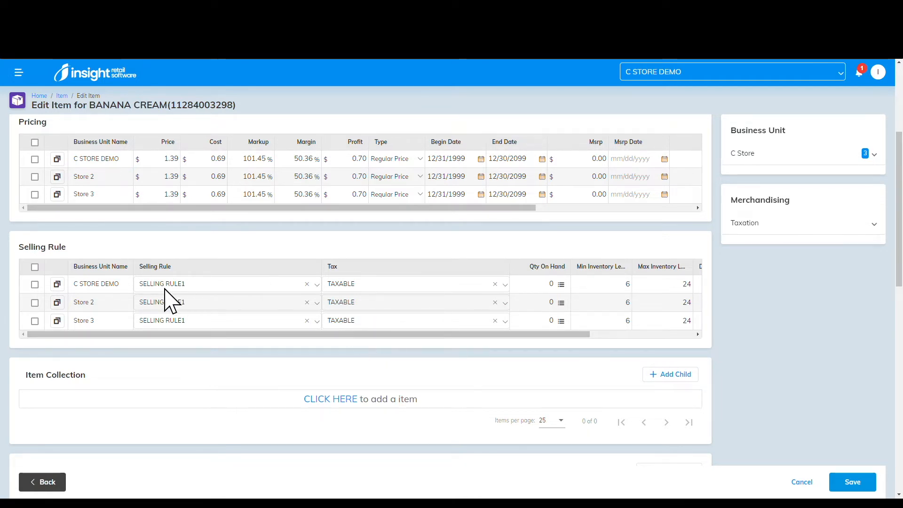
left_click(184, 284)
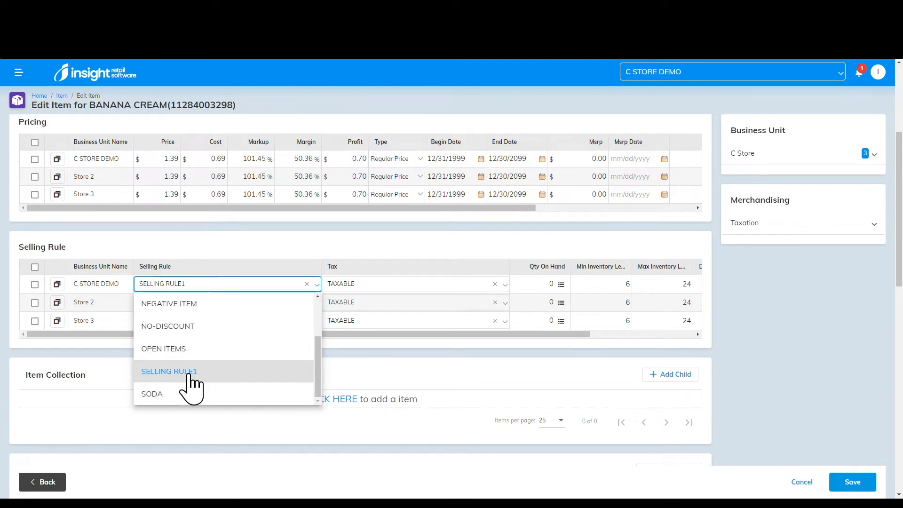
left_click(194, 245)
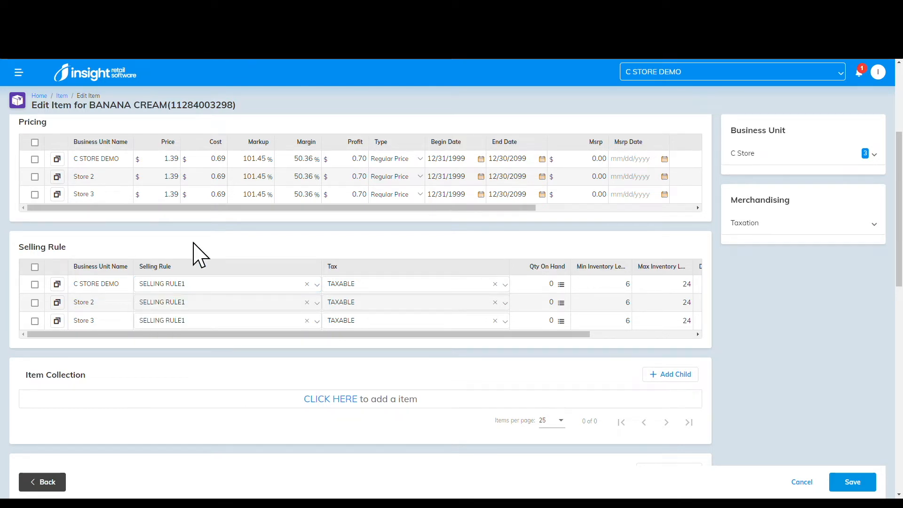
left_click_drag(555, 335, 659, 337)
left_click(428, 288)
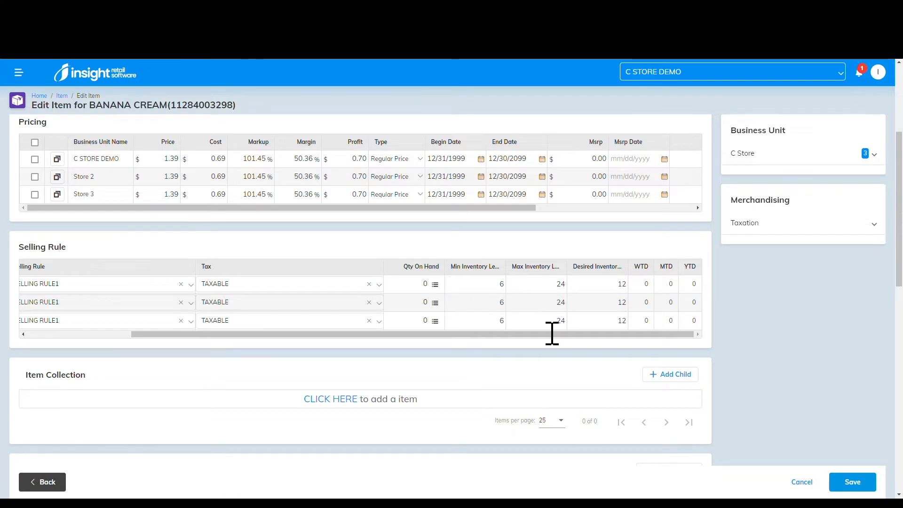
scroll(785, 344, "down", 4)
scroll(788, 350, "up", 8)
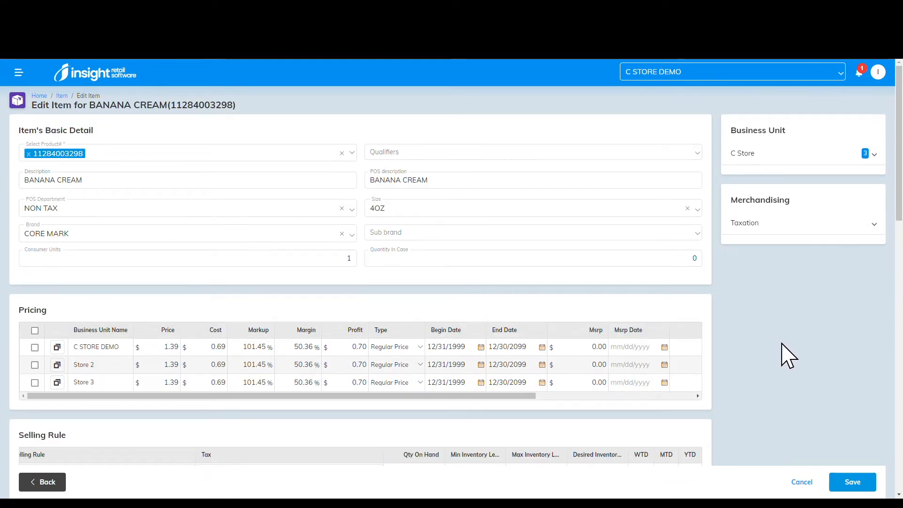
left_click(804, 482)
Step: Filter the items to those whose description contains "tic tac"
left_click(66, 127)
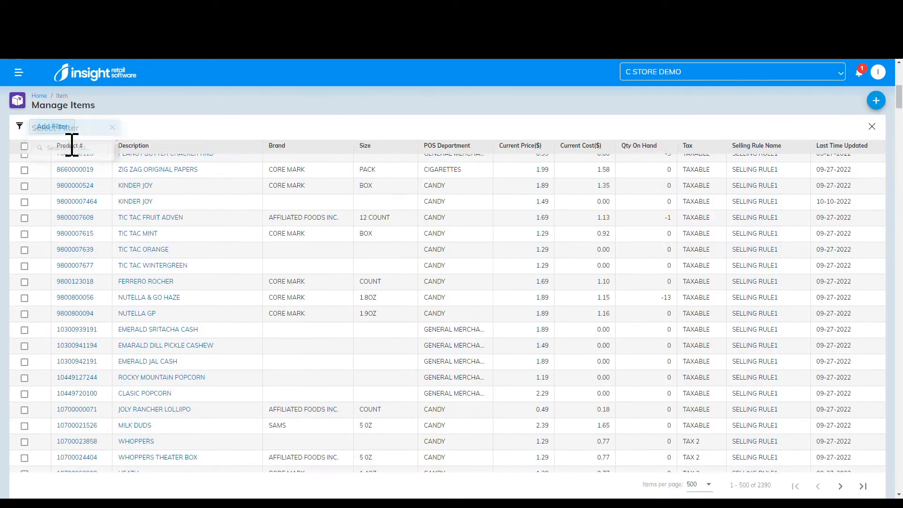
scroll(96, 235, "down", 3)
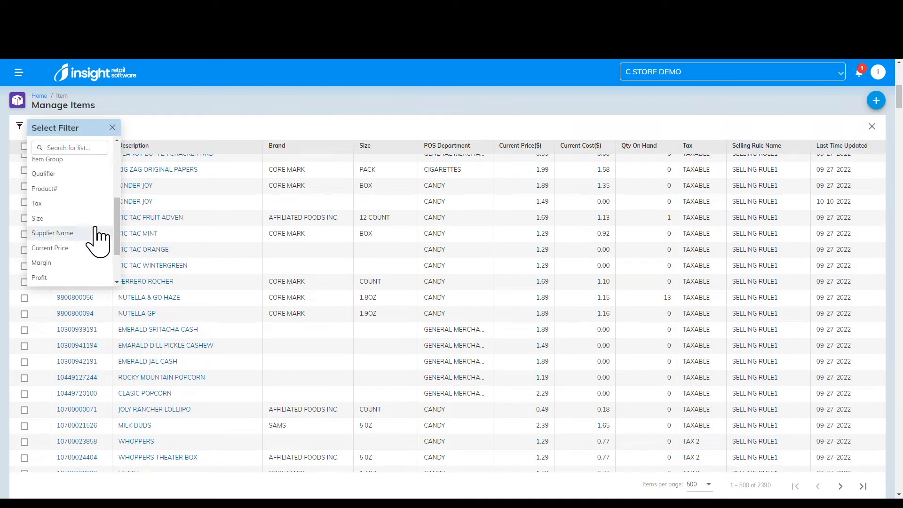
scroll(78, 218, "up", 3)
left_click(61, 224)
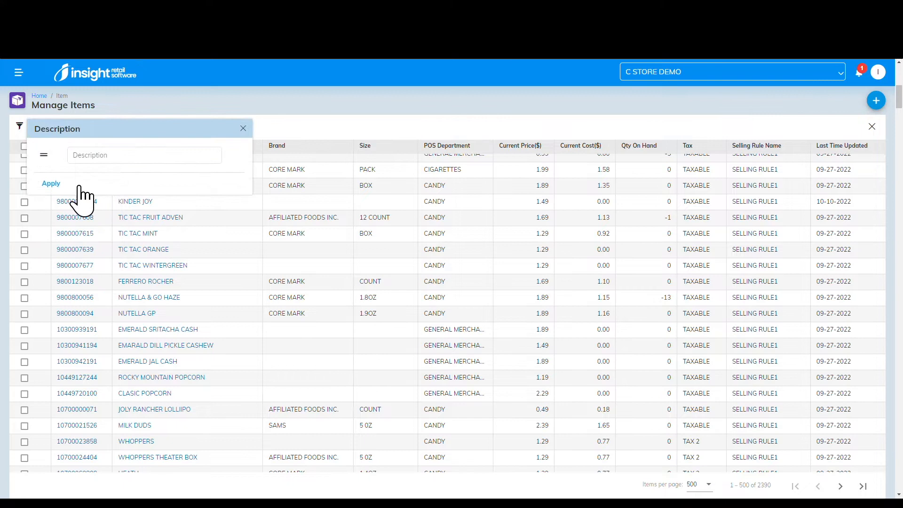
left_click(44, 155)
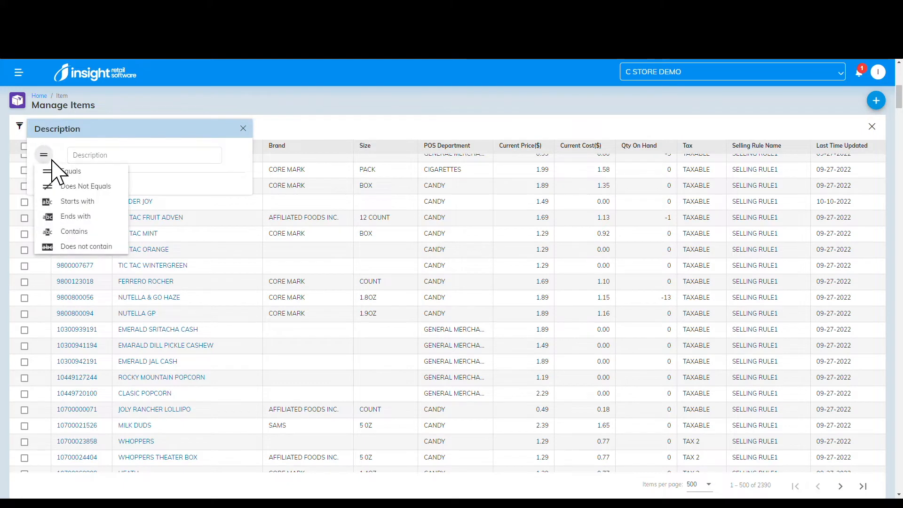
left_click(80, 232)
left_click(132, 163)
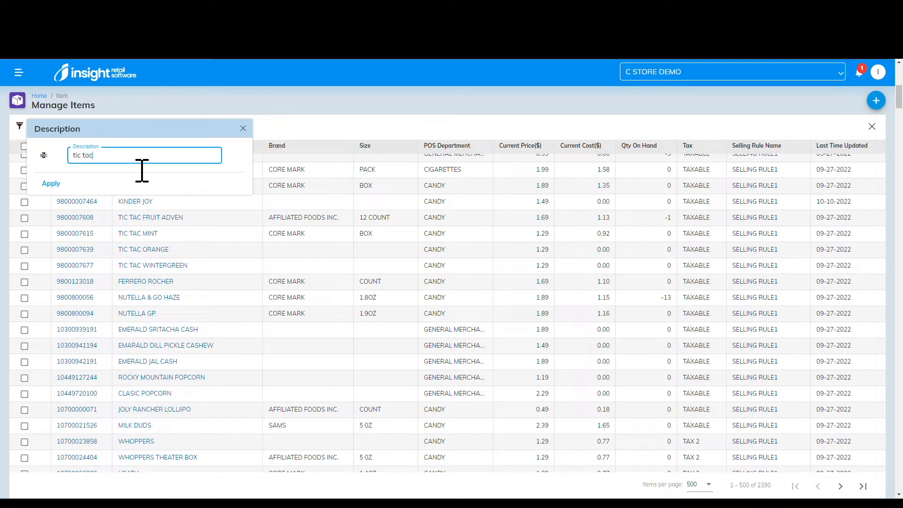
left_click(51, 183)
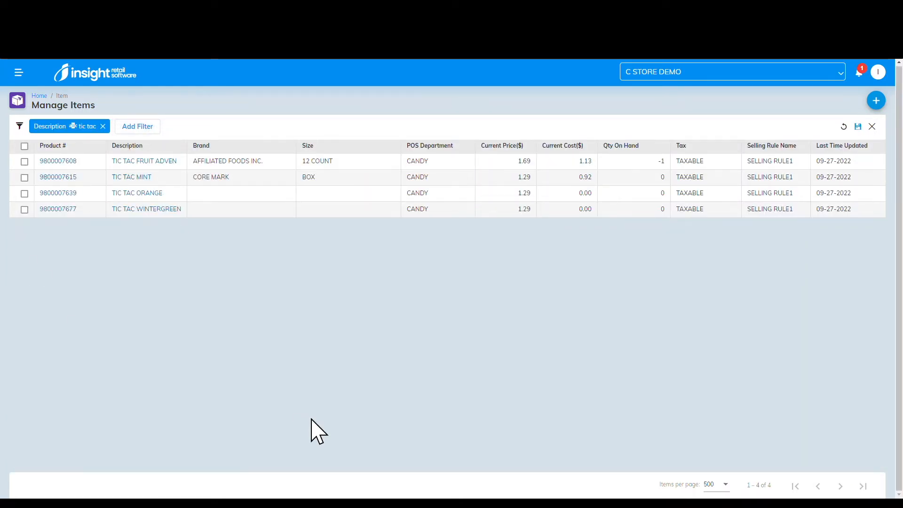
Step: Bulk edit all the filtered items, creating a new brand named TIC TAC as their brand, and save the change
left_click(29, 147)
left_click(92, 126)
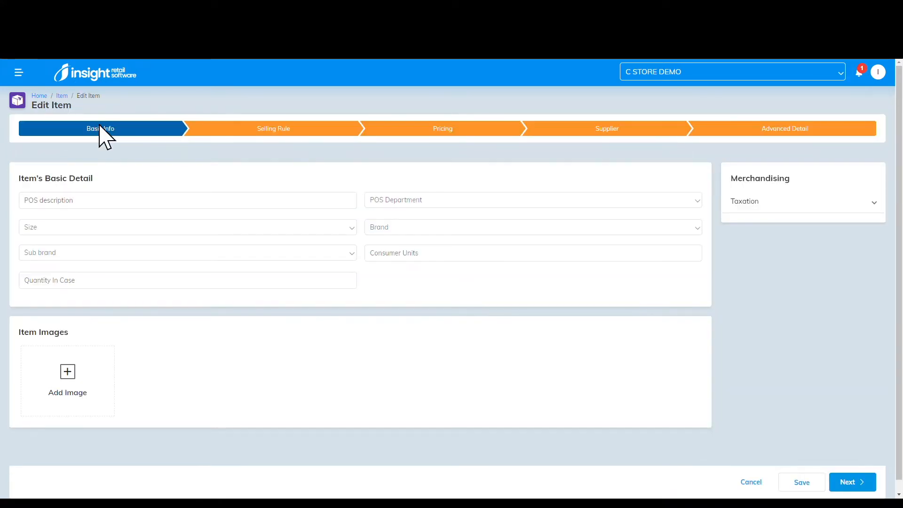
left_click(405, 228)
type("T")
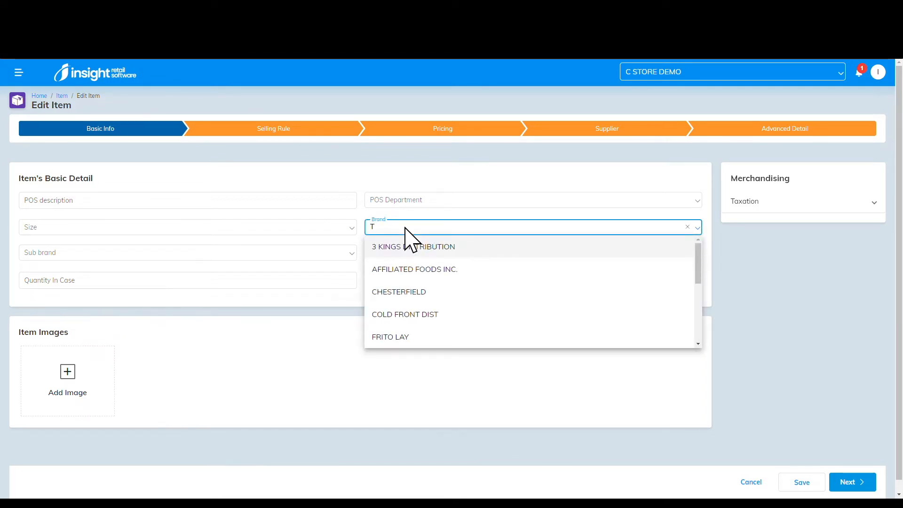
type("IC TAC")
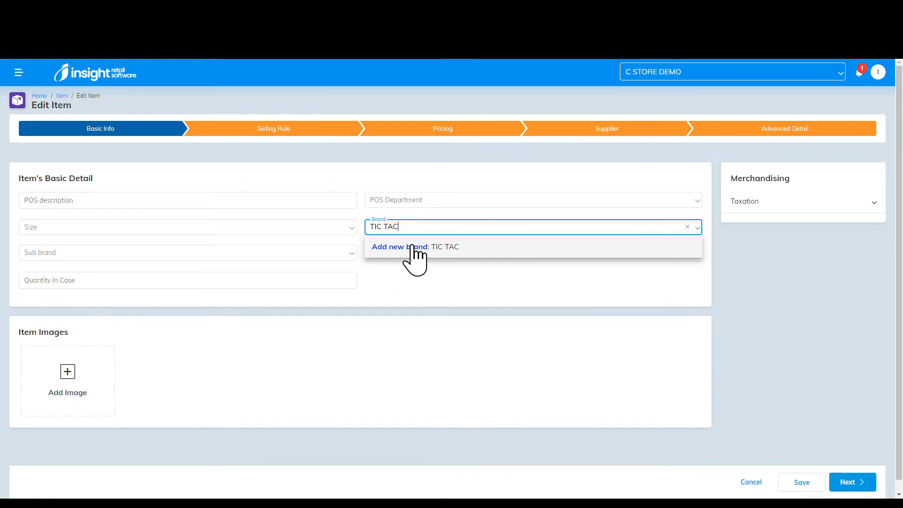
left_click(405, 246)
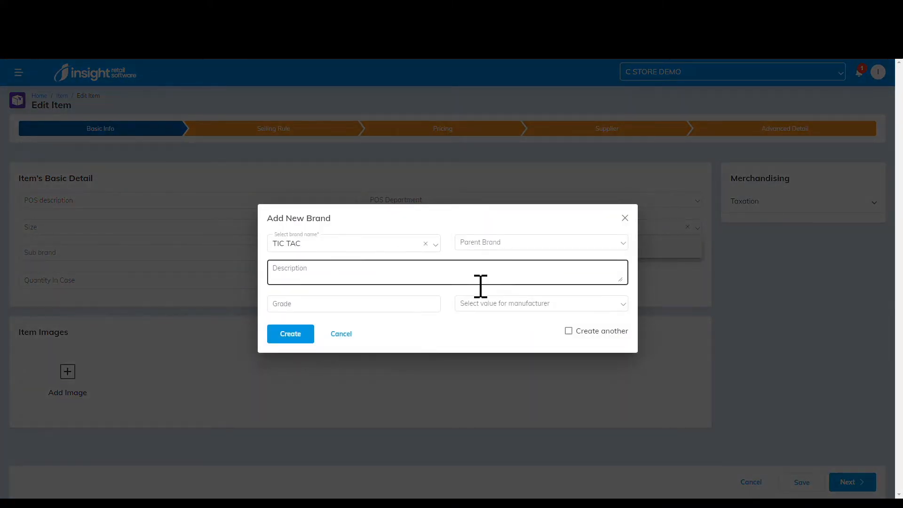
left_click(300, 337)
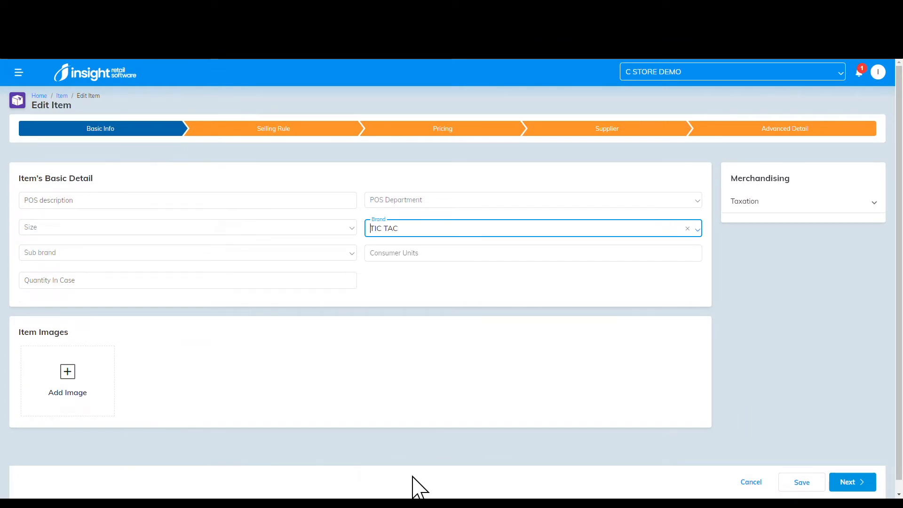
left_click(813, 487)
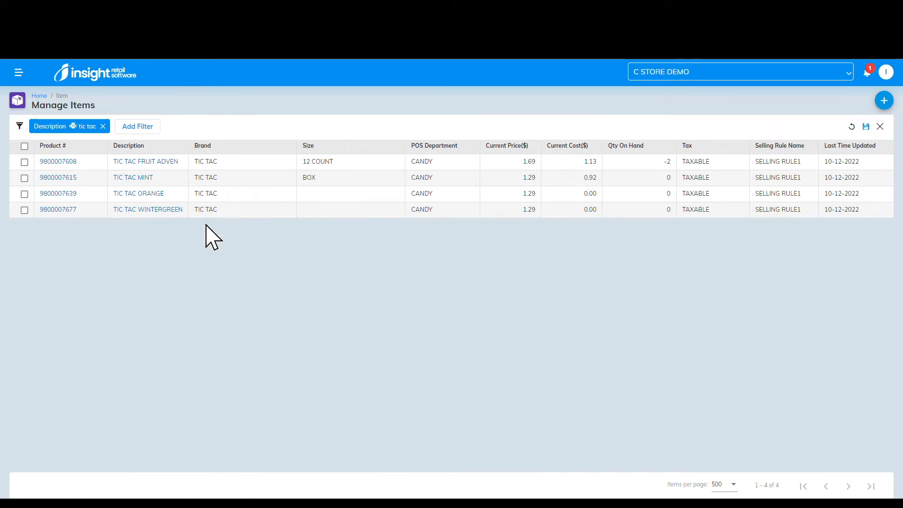
Step: Open the item groups from the home page and examine the CANDY $1.29 group's name, its criteria and the preview of its items
left_click(39, 97)
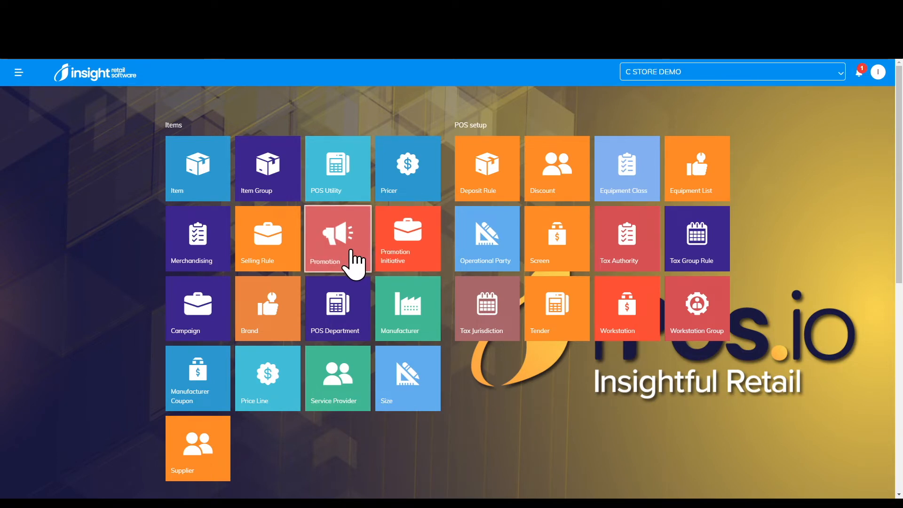
left_click(270, 185)
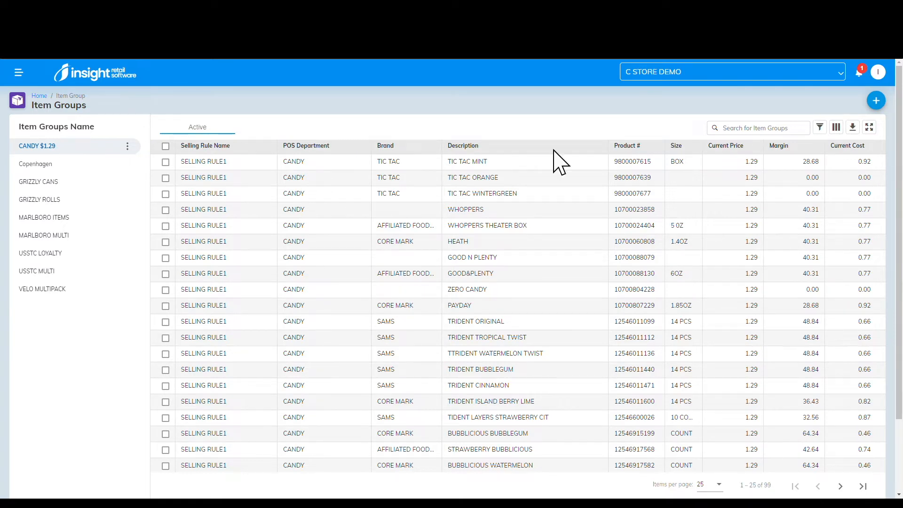
left_click(128, 146)
left_click(140, 158)
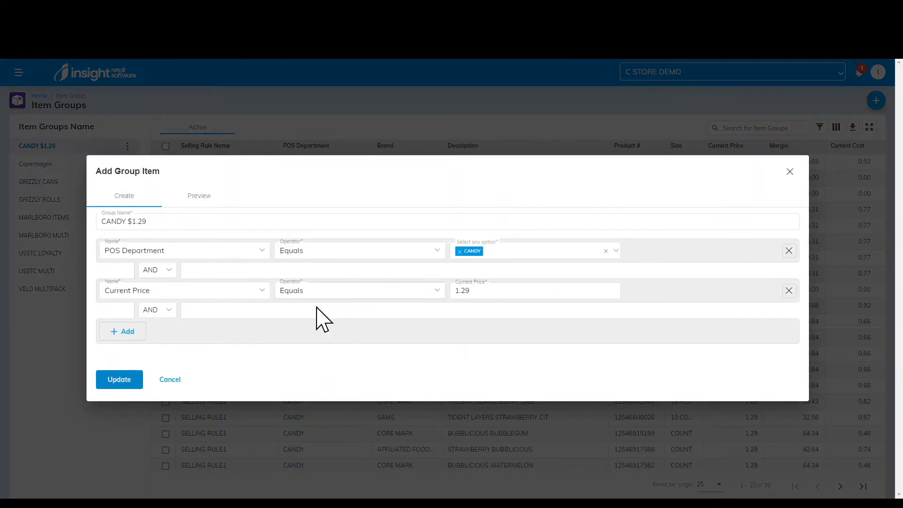
left_click(172, 225)
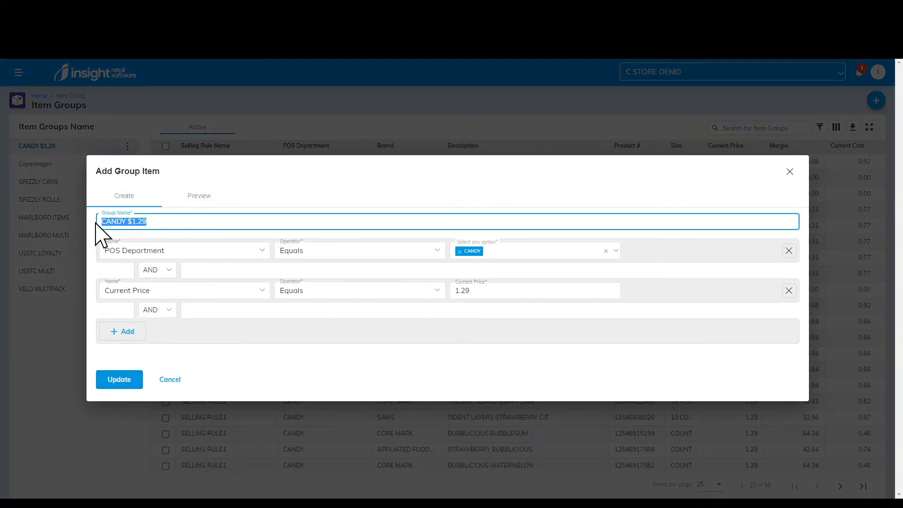
left_click(317, 193)
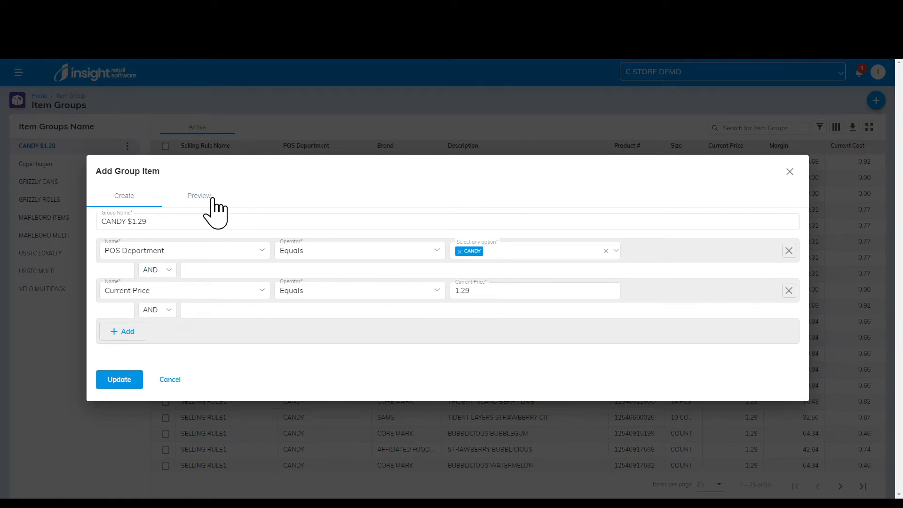
left_click(200, 196)
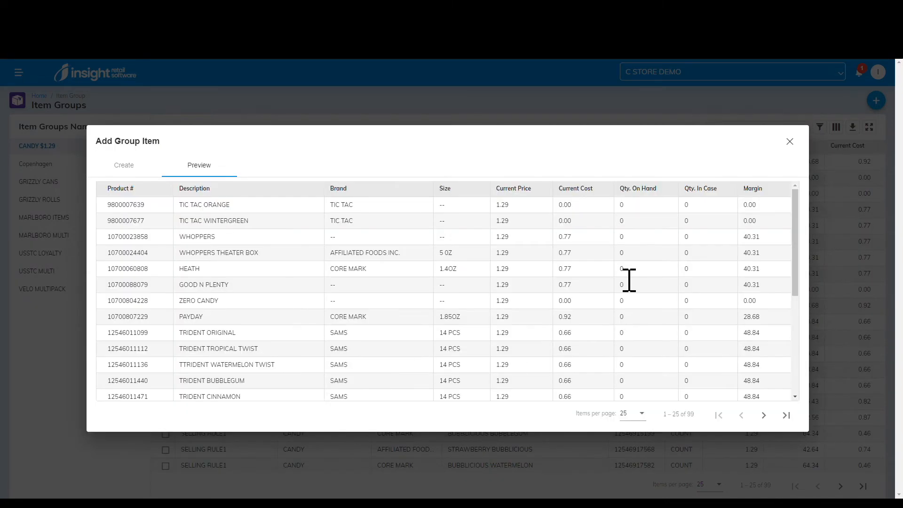
scroll(512, 329, "down", 4)
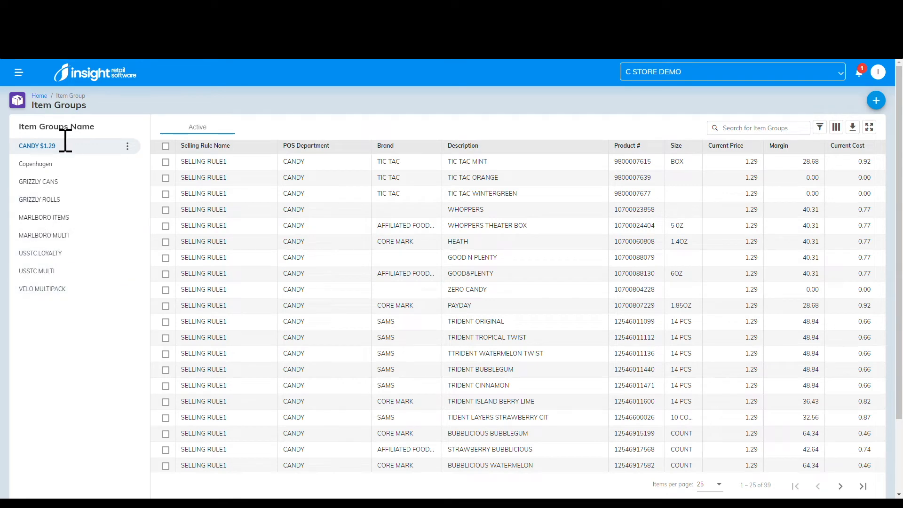
Step: Return to the home page and open the CANDY 2/$2.50 promotion for editing from the active promotions
left_click(40, 95)
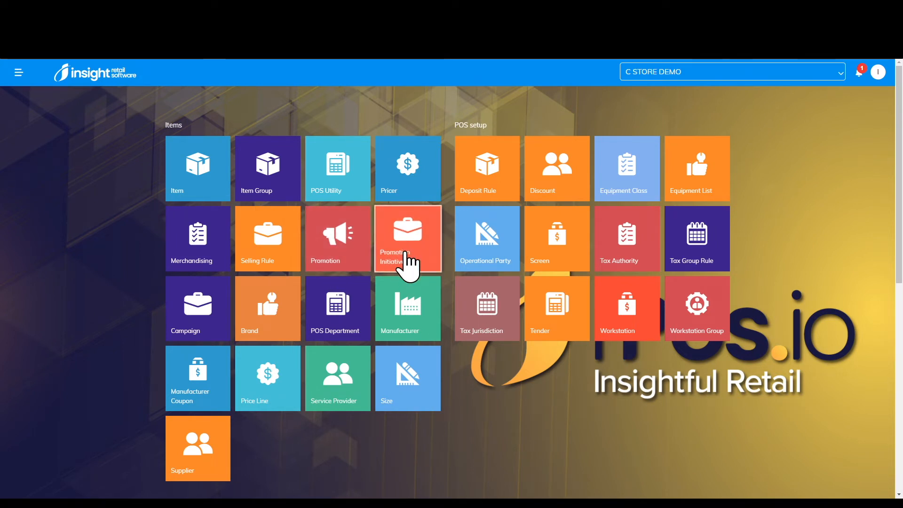
left_click(354, 237)
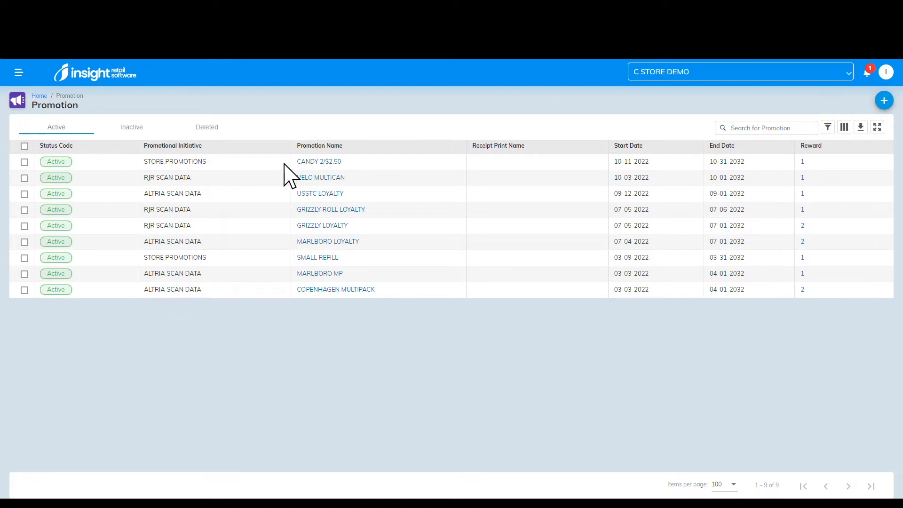
left_click(319, 162)
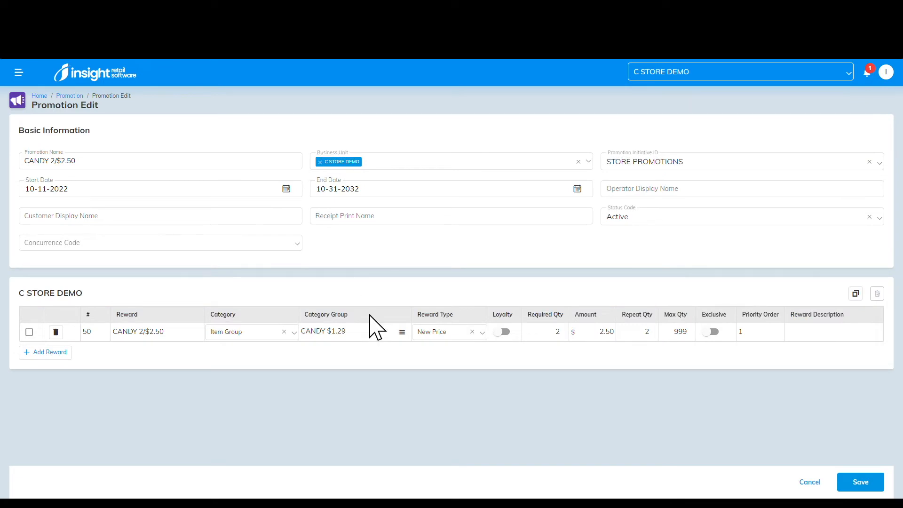
Step: Review the promotion's name, business unit choices and promotion initiative choices without changing them
left_click(82, 161)
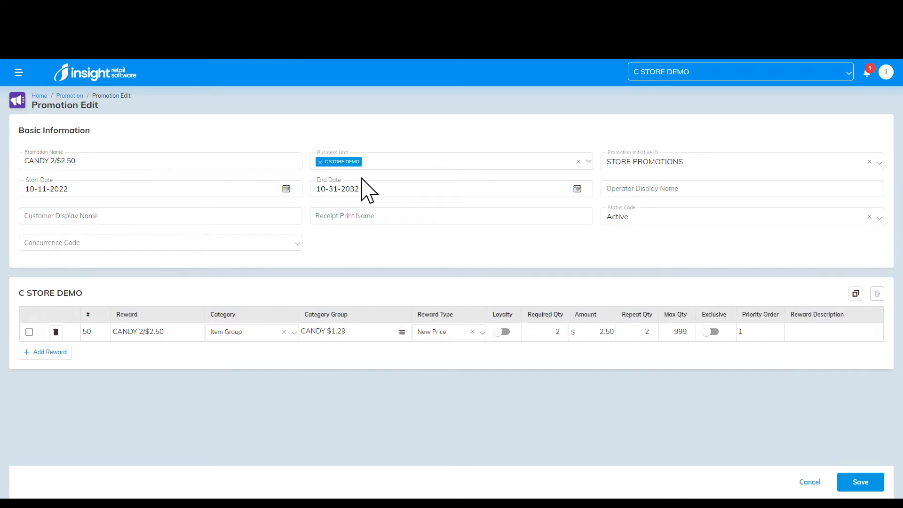
left_click(374, 169)
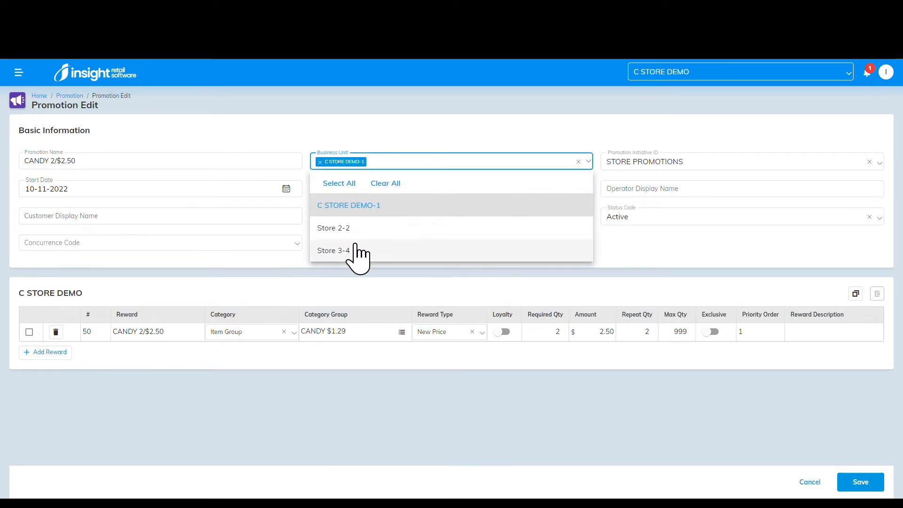
left_click(385, 126)
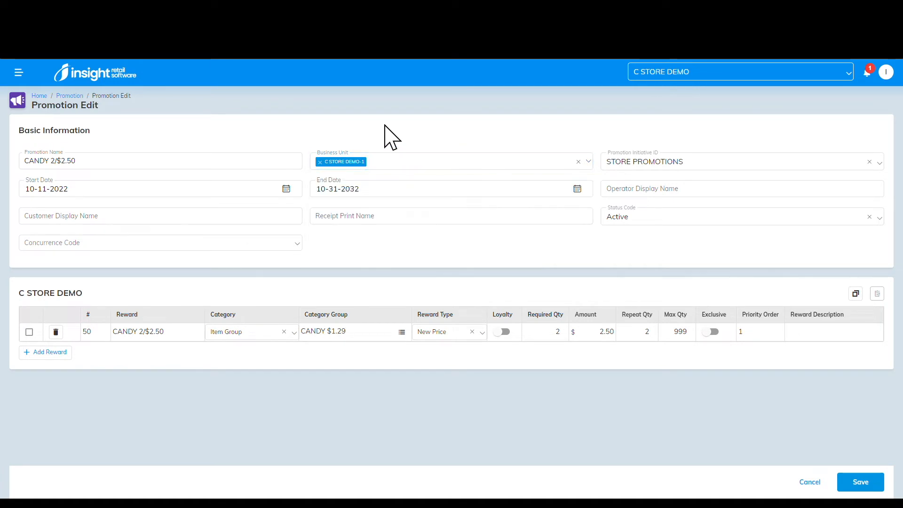
left_click(658, 166)
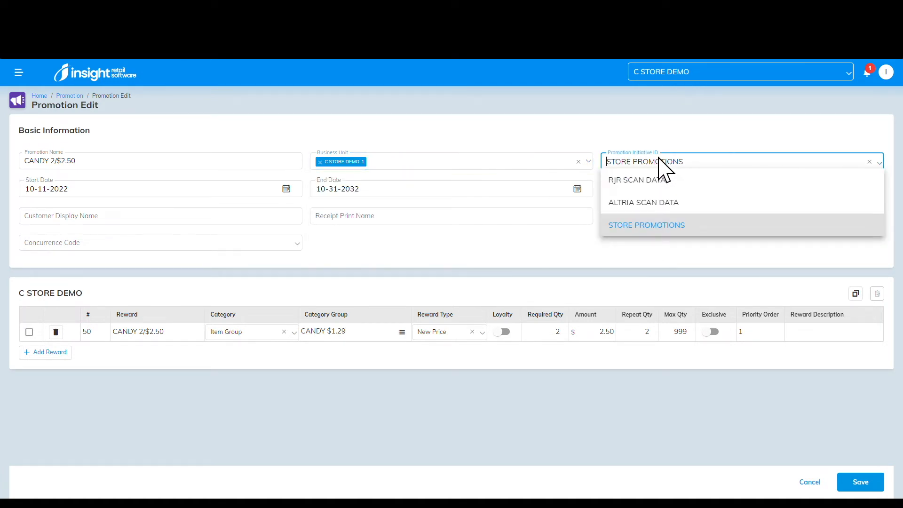
left_click(626, 136)
left_click(406, 205)
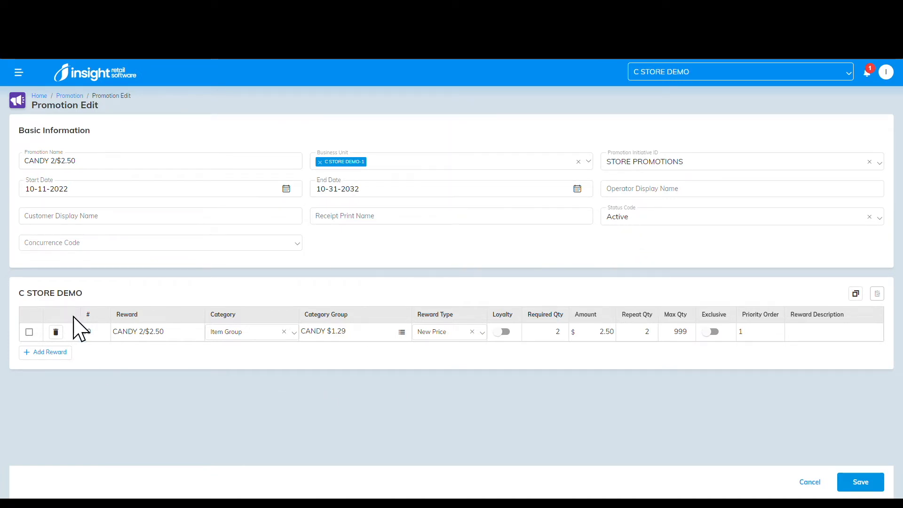
Step: Add a second reward row numbered 51 and named CANDY to the promotion, and delete that row again
left_click(37, 354)
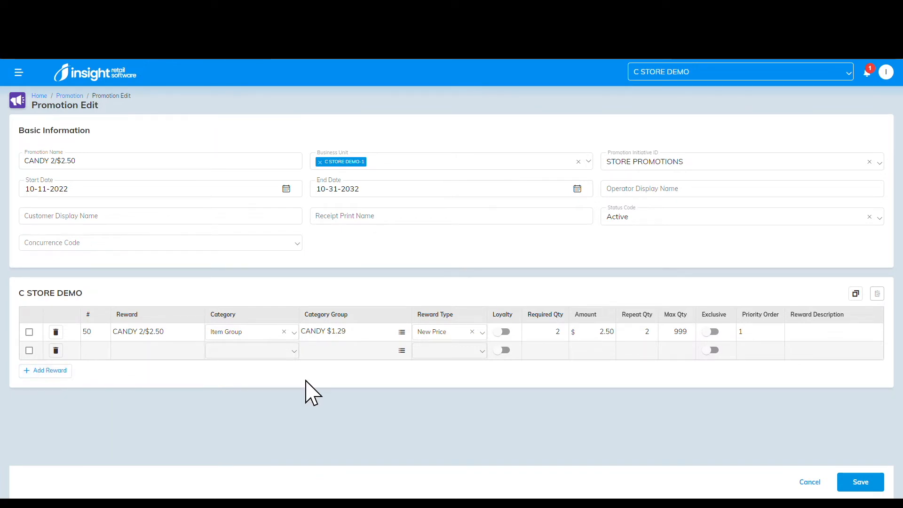
left_click(99, 352)
type("51")
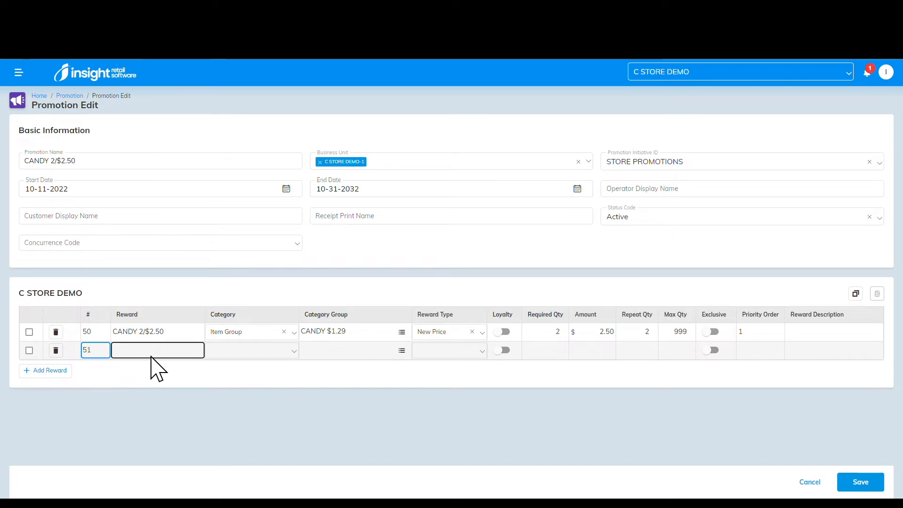
left_click(151, 355)
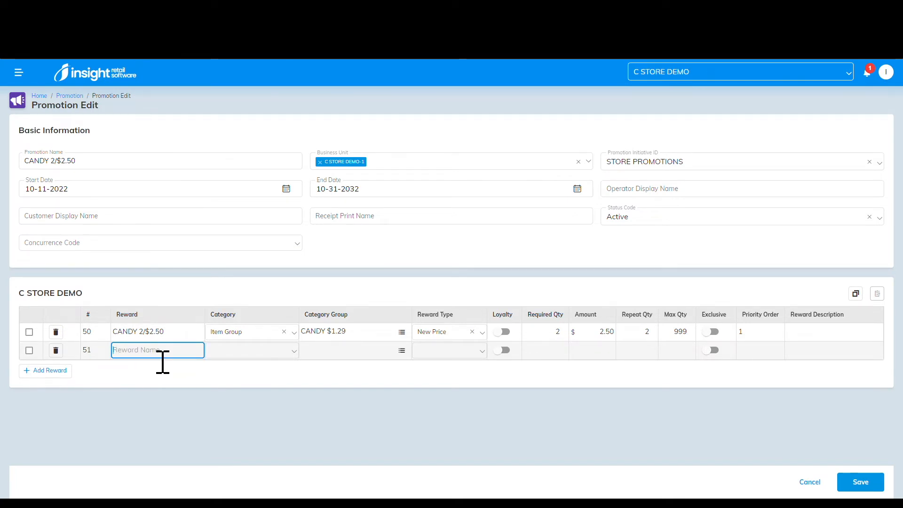
type("CANDY")
left_click(56, 351)
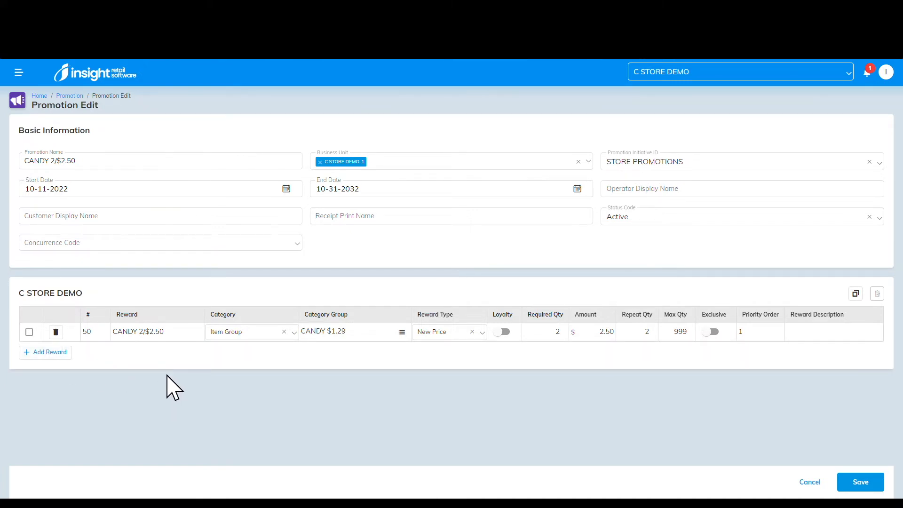
Step: Review the CANDY 2/$2.50 reward's name, category choices and selectable item groups without changing them
left_click(167, 342)
left_click_drag(187, 335, 113, 335)
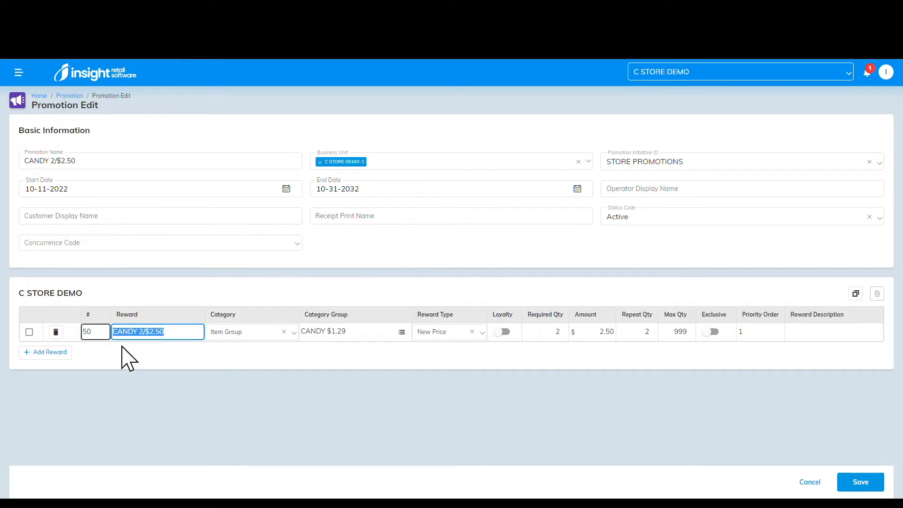
left_click(241, 335)
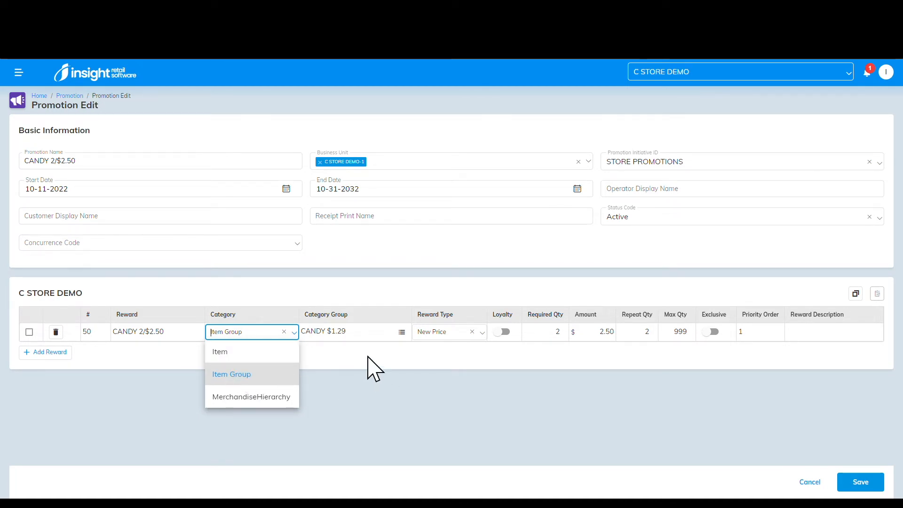
left_click(348, 335)
left_click(404, 332)
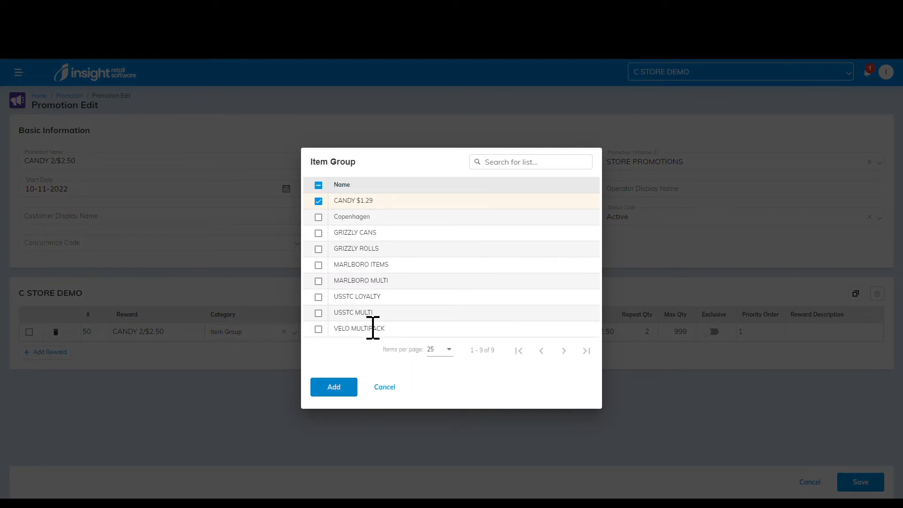
left_click(387, 388)
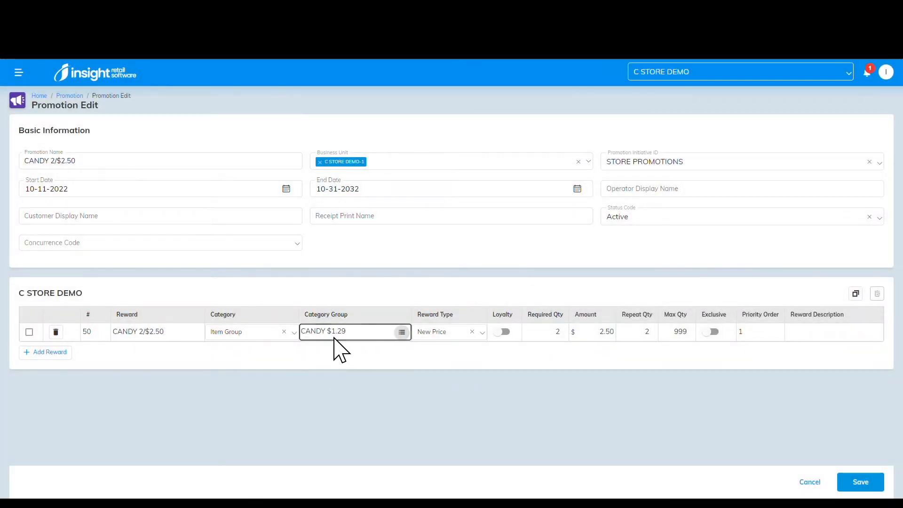
Step: Review the reward type choices and required quantity, and leave the promotion without saving
left_click(440, 335)
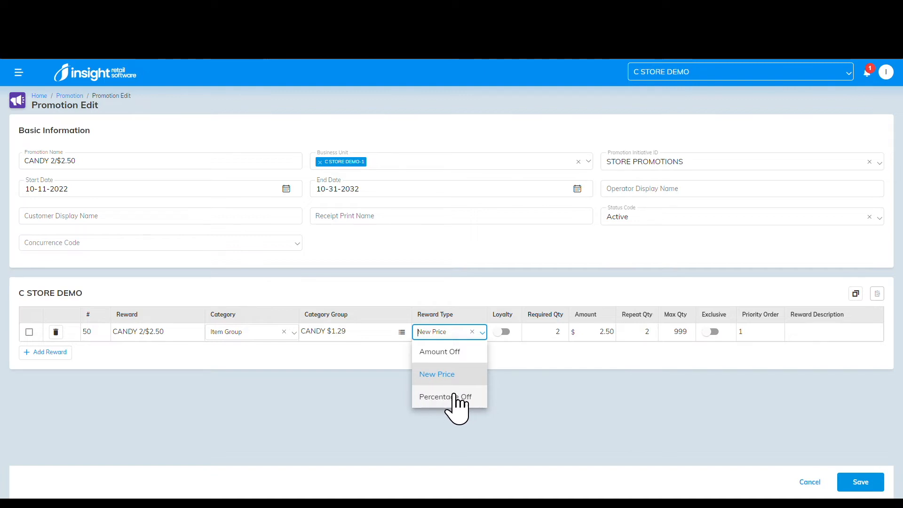
left_click(572, 393)
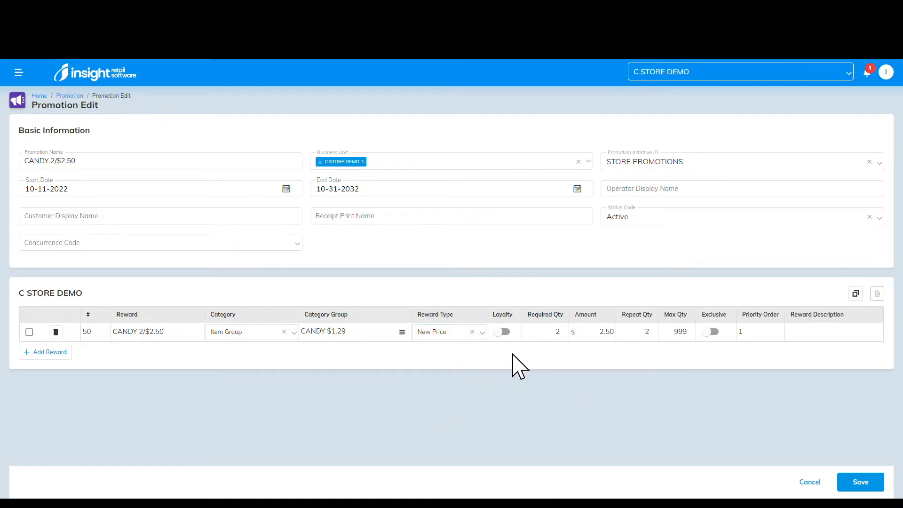
left_click(548, 333)
left_click(824, 487)
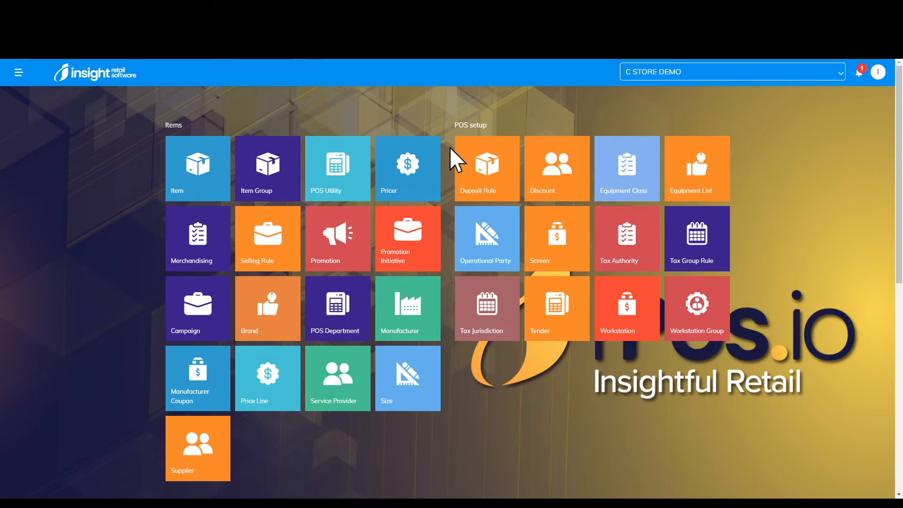
Step: Open the tender setup and examine the PaidOut and ContainerRedemptions tender class codes with their descriptions
left_click(569, 335)
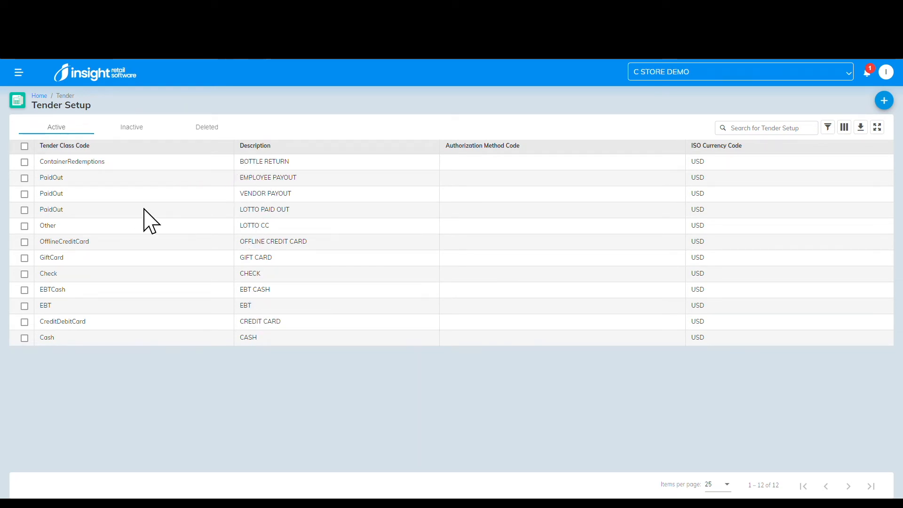
left_click_drag(71, 198, 38, 212)
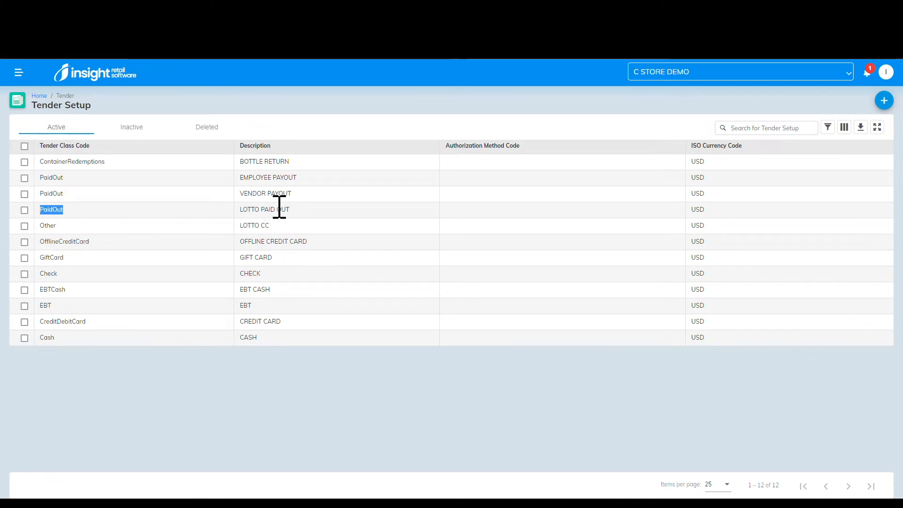
left_click_drag(119, 161, 39, 162)
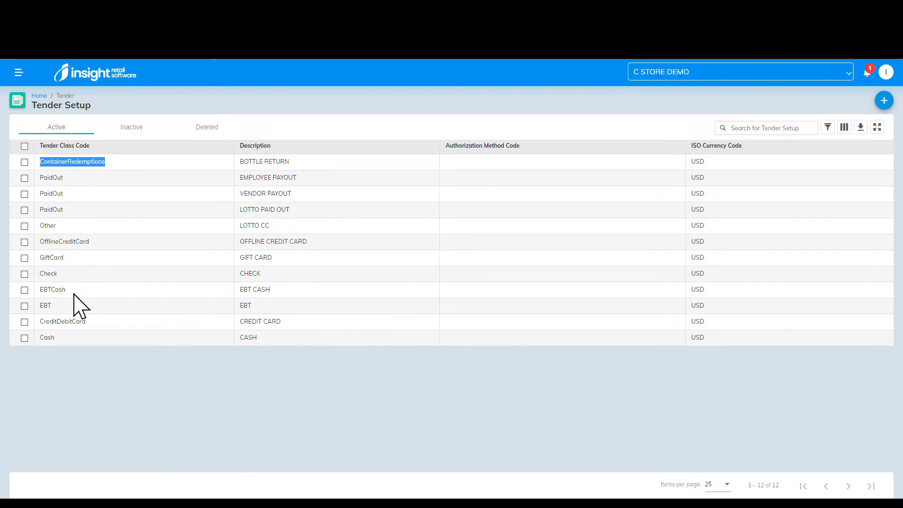
Step: Open the CREDIT CARD tender for editing and examine its surcharge percent
left_click(25, 322)
left_click(91, 126)
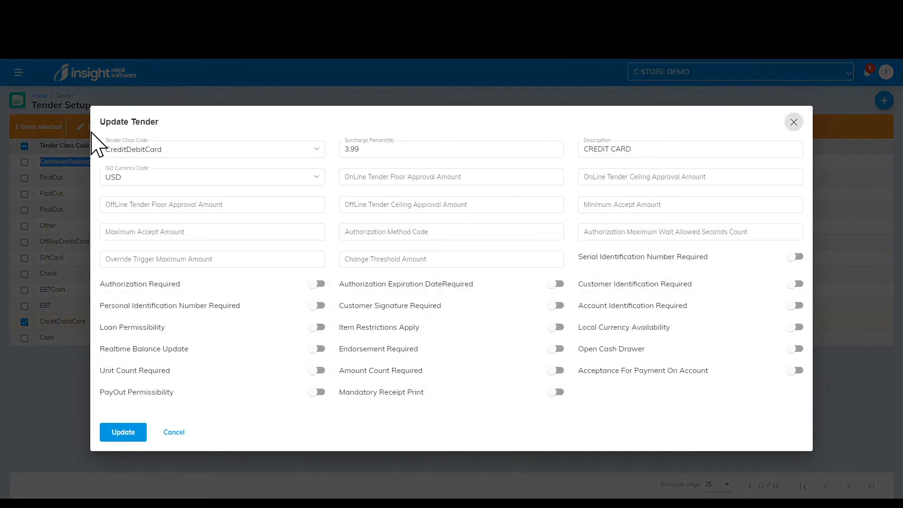
left_click(407, 155)
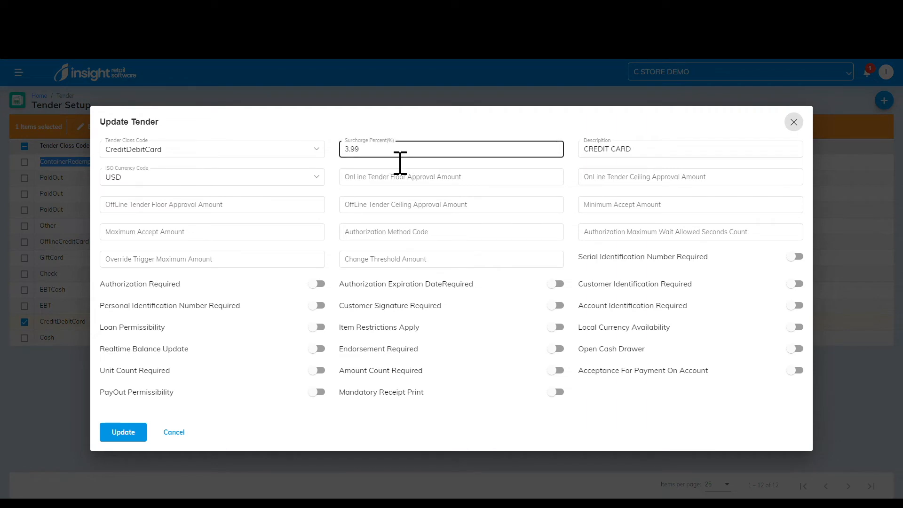
left_click_drag(351, 151, 366, 165)
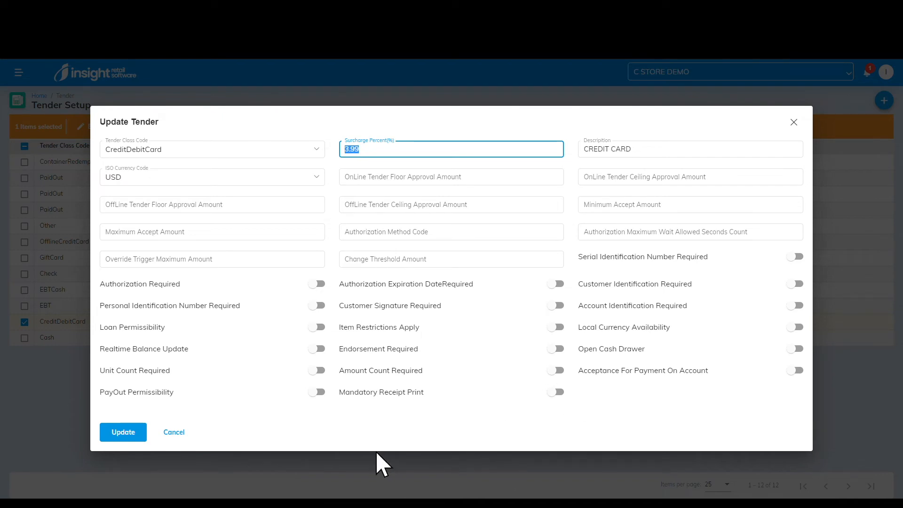
Step: Turn the tender's mandatory receipt print on and off again, and close the tender without updating it
left_click(557, 393)
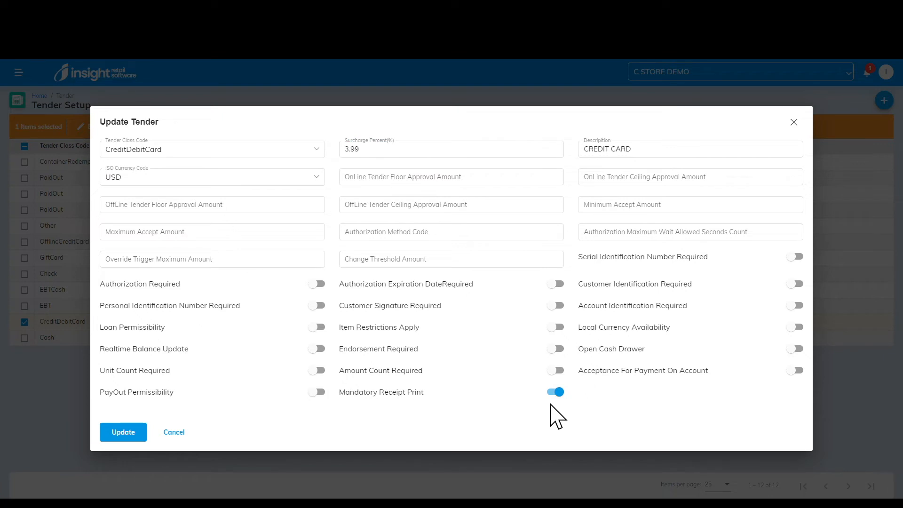
left_click(566, 396)
left_click(174, 432)
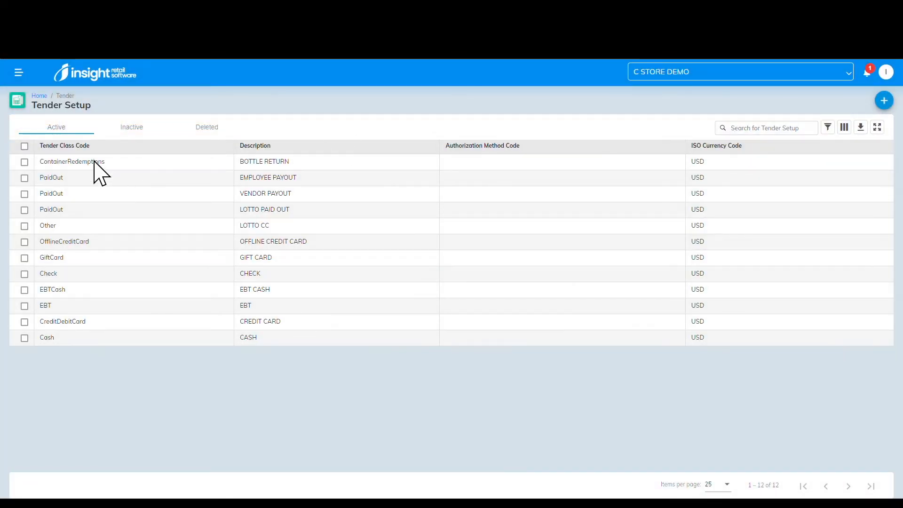
Step: Return to the home page and open FUNCTION SCREEN from the list of POS screens
left_click(41, 96)
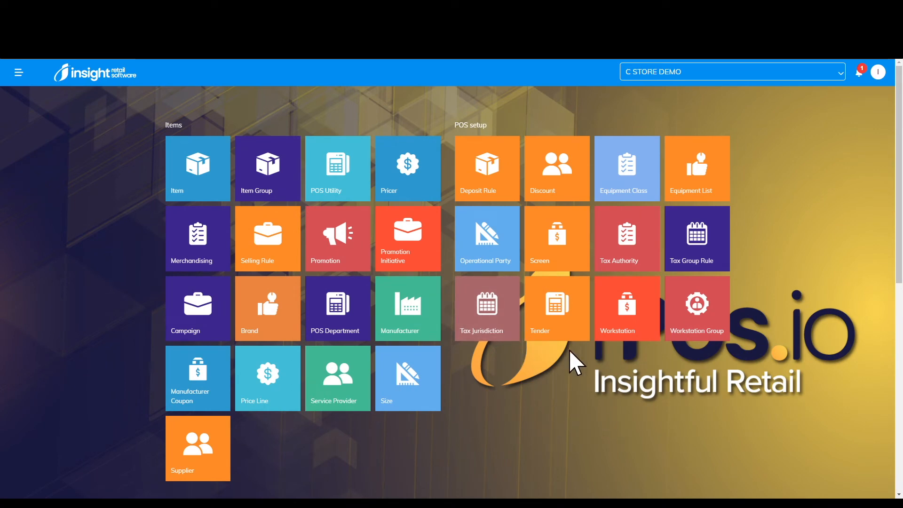
left_click(553, 257)
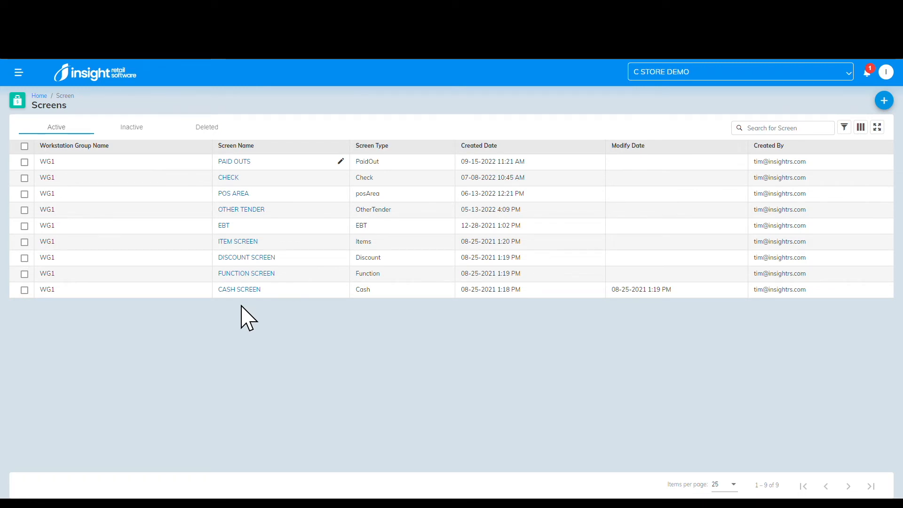
left_click(261, 274)
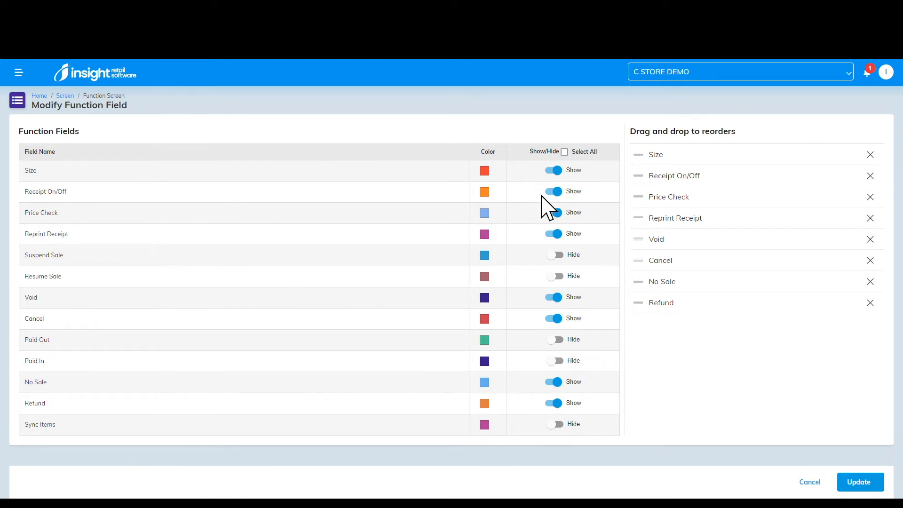
Step: Hide and show the Cancel function again, placing it last in the function order after Refund
left_click(555, 319)
left_click(556, 318)
mouse_move(712, 309)
left_mouse_down()
mouse_move(712, 280)
mouse_move(710, 319)
left_mouse_up()
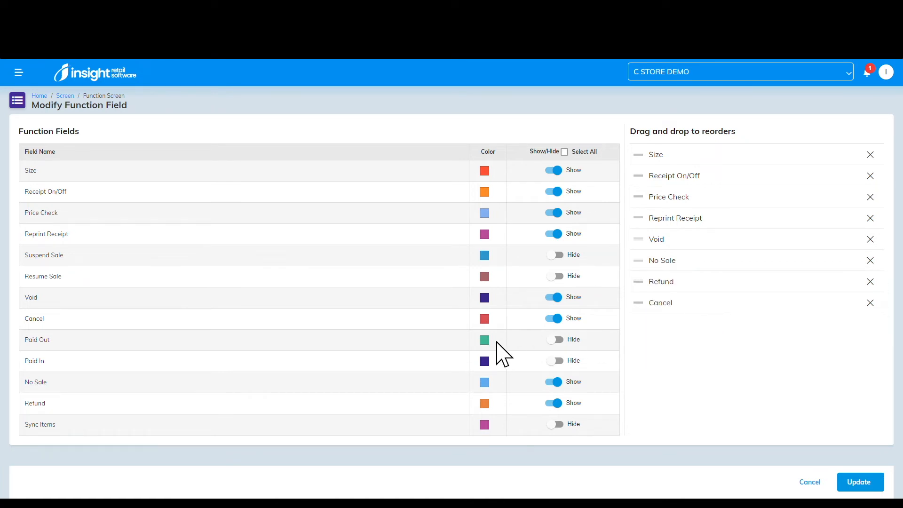
Step: Try out different colors for the Cancel function, and leave the function screen without updating it
left_click(485, 320)
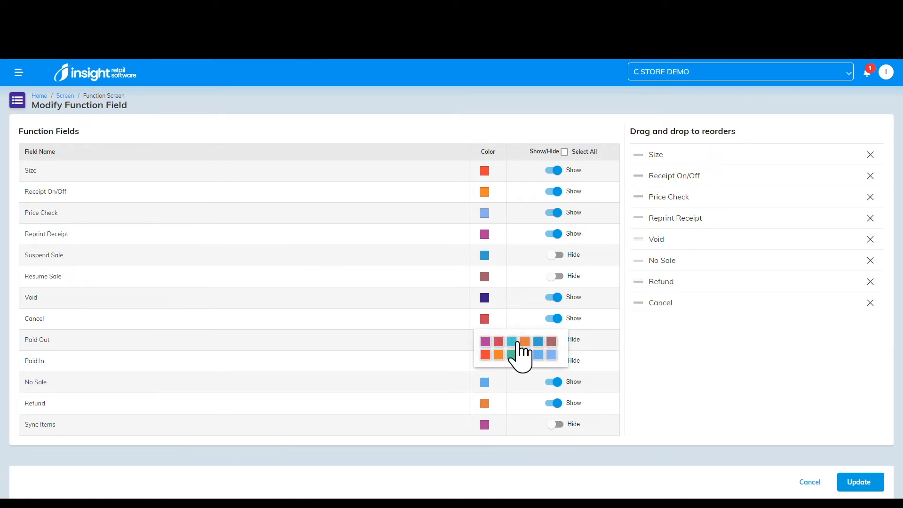
left_click(512, 342)
left_click(493, 321)
left_click(502, 350)
left_click(817, 483)
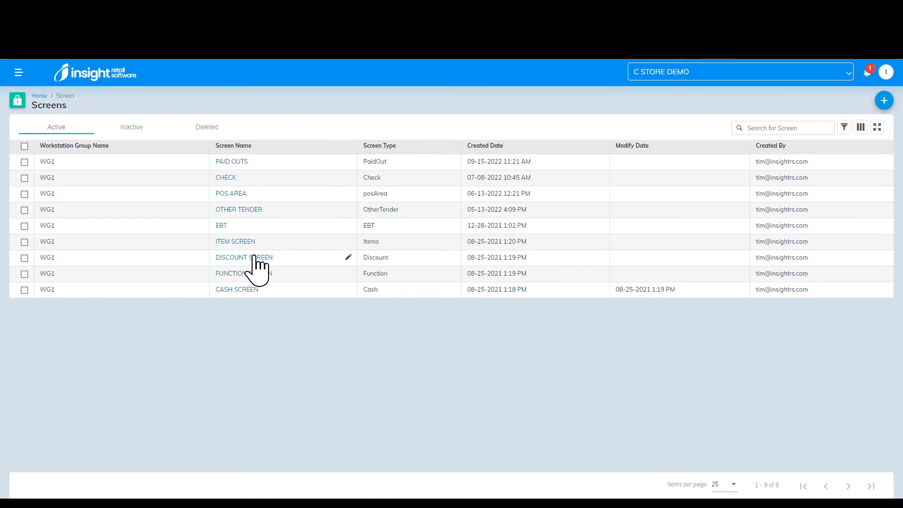
Step: Open ITEM SCREEN and, among its DRINKS buttons, move 32 OZ DRINK to directly after LARGE REFILL
left_click(243, 241)
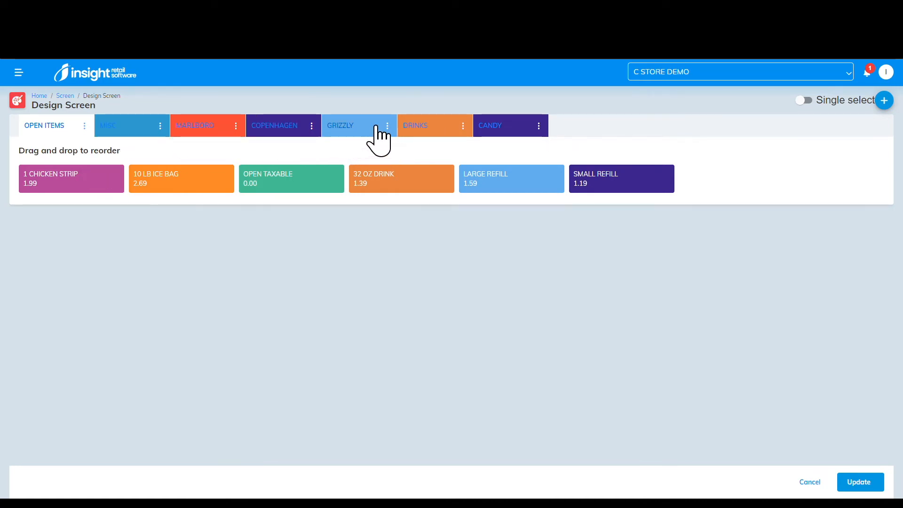
left_click(436, 127)
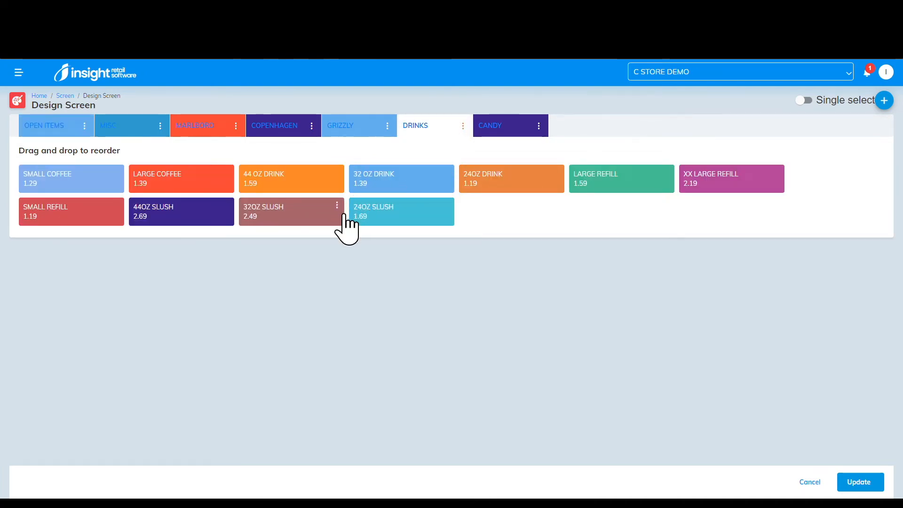
left_click_drag(407, 190, 523, 191)
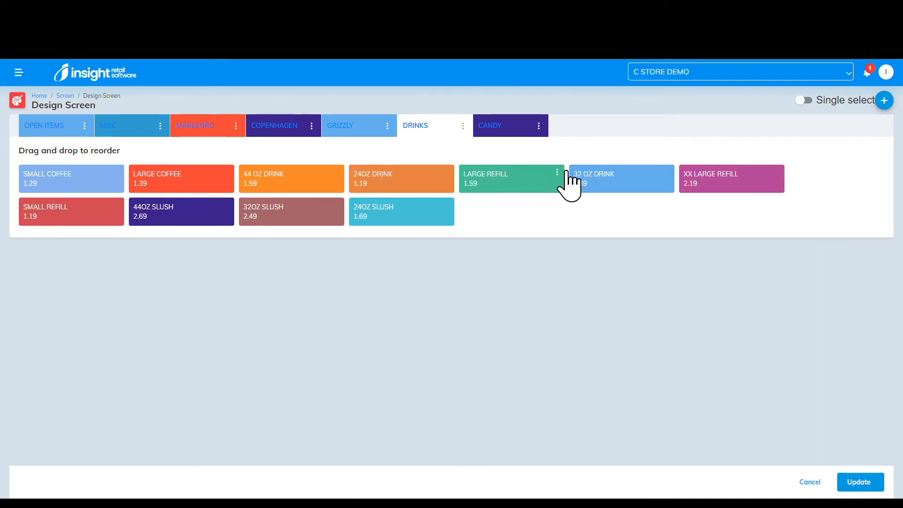
Step: Change the color of the LARGE REFILL button to dark purple
left_click(557, 173)
mouse_move(559, 201)
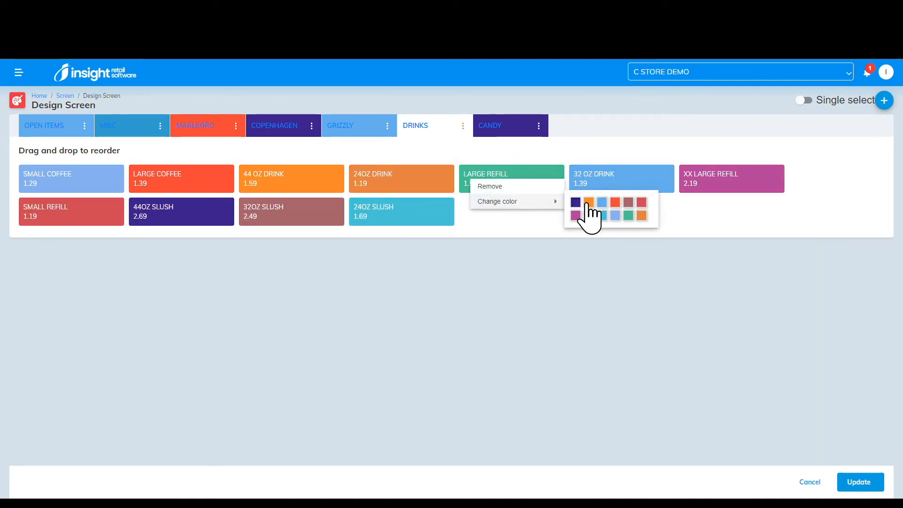
left_click(577, 203)
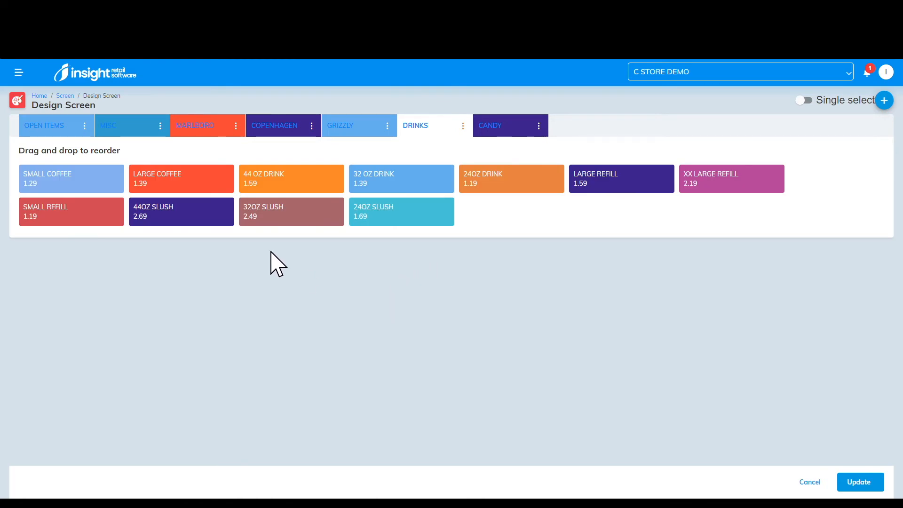
Step: Open the CANDY category of the item screen for editing
left_click(528, 132)
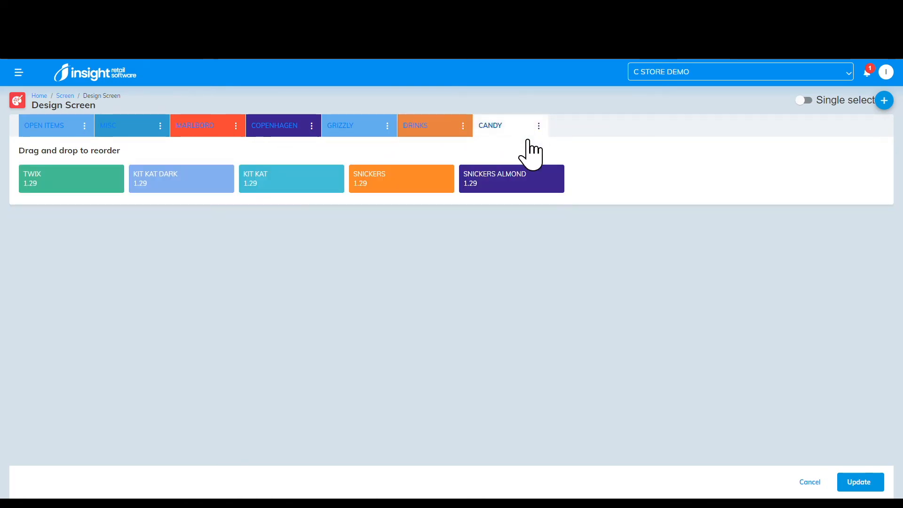
left_click(539, 126)
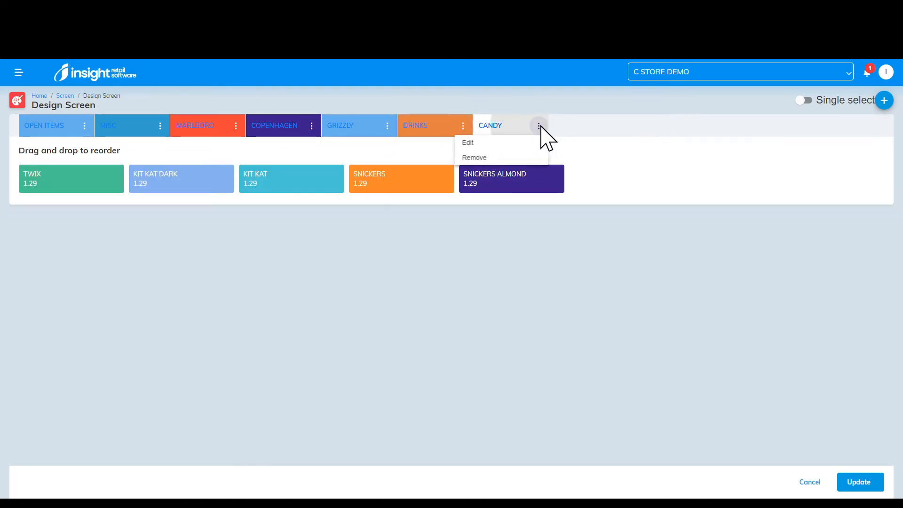
left_click(503, 142)
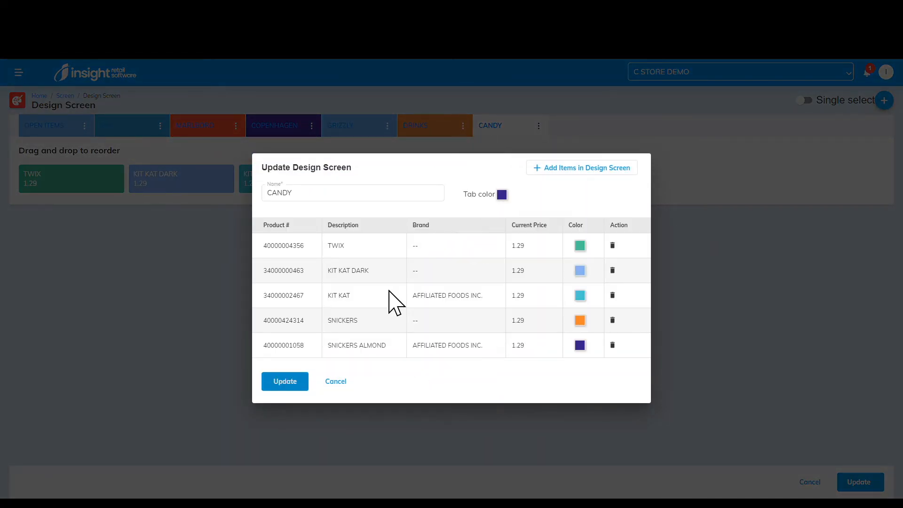
Step: Show more items per page in the item list and add WHOPPERS to the CANDY category
left_click(567, 169)
scroll(410, 301, "down", 5)
scroll(379, 312, "up", 5)
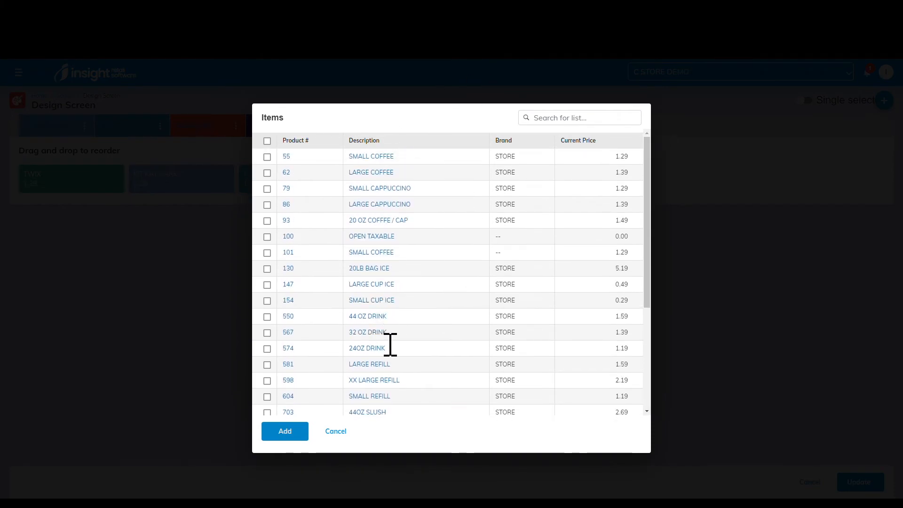
scroll(514, 421, "down", 5)
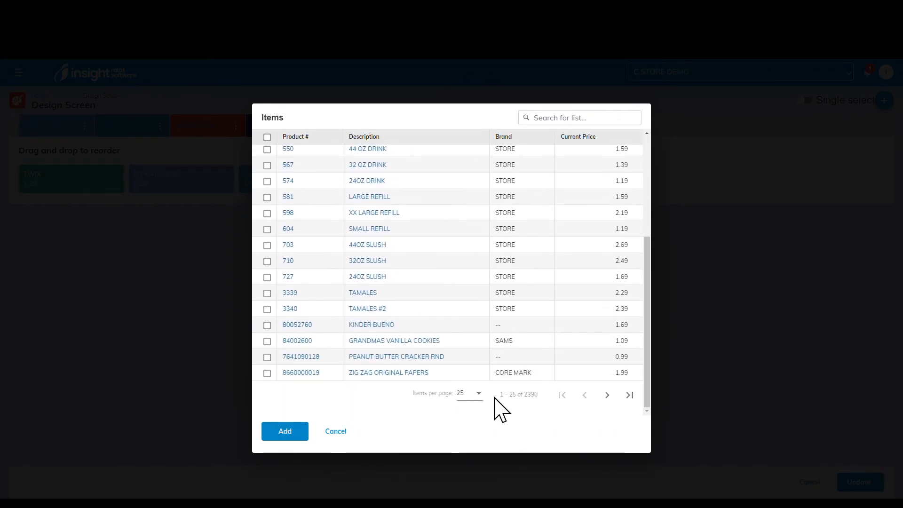
left_click(480, 394)
left_click(462, 425)
scroll(460, 295, "down", 10)
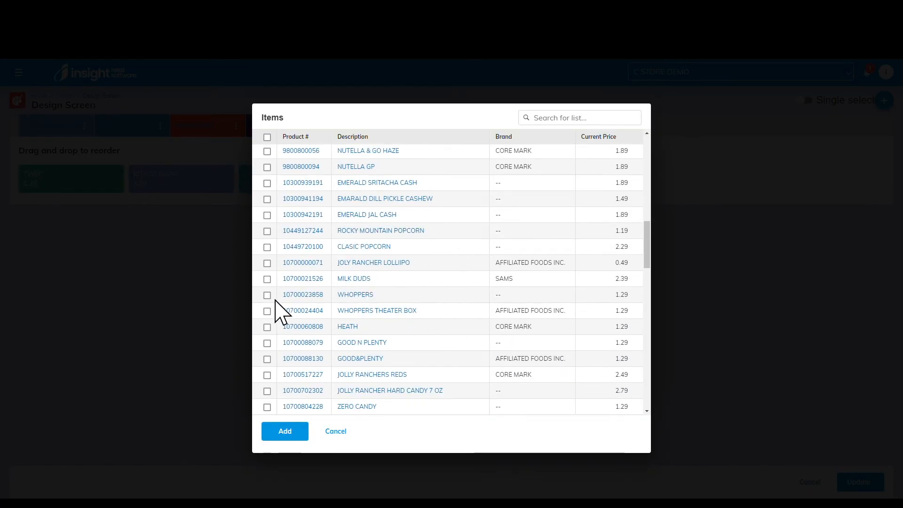
left_click(287, 432)
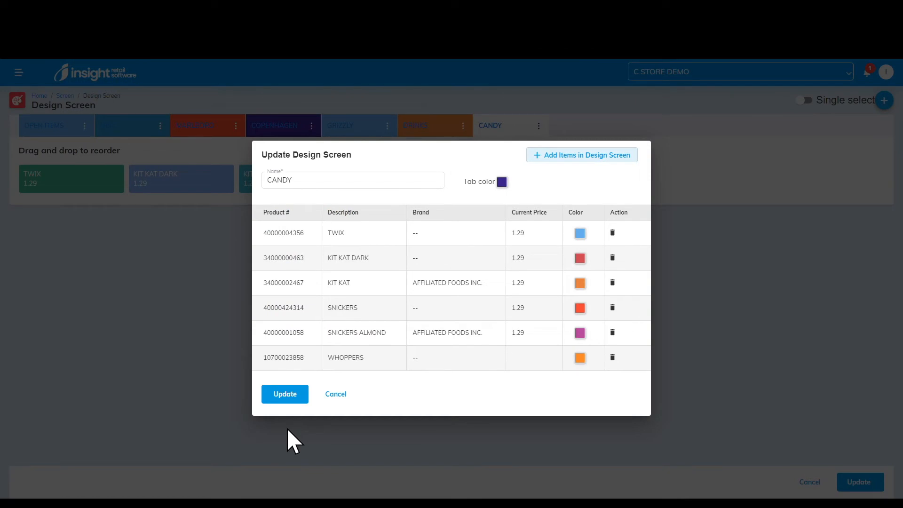
Step: Color WHOPPERS light blue, update the CANDY category, and move the WHOPPERS button to the front of the row
left_click(580, 361)
left_click(588, 383)
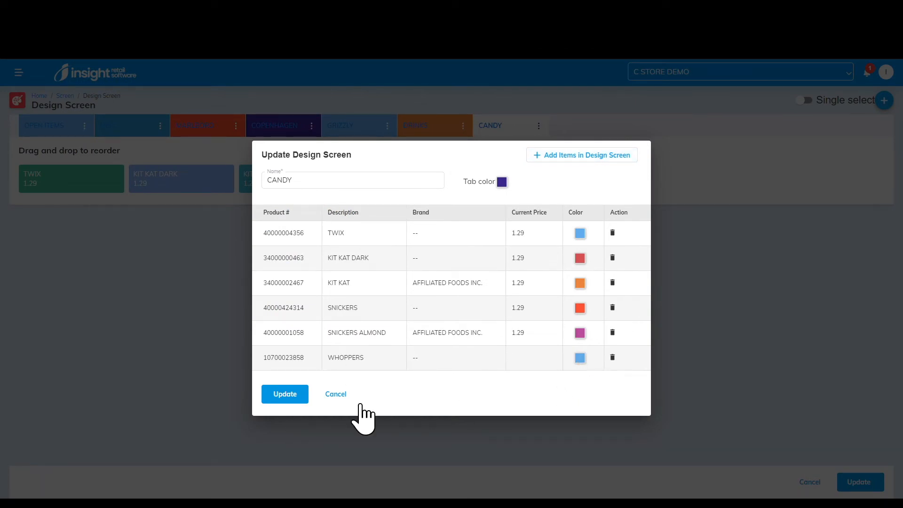
left_click(285, 394)
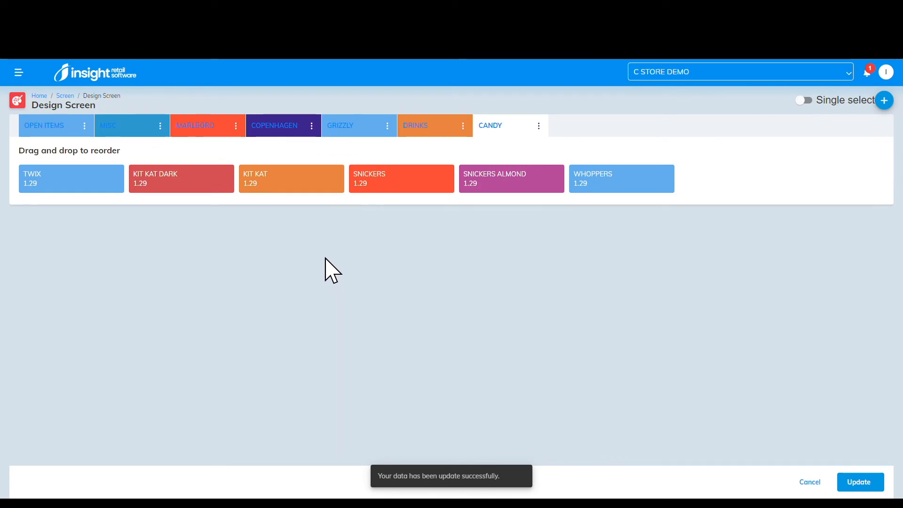
left_click_drag(621, 192, 95, 203)
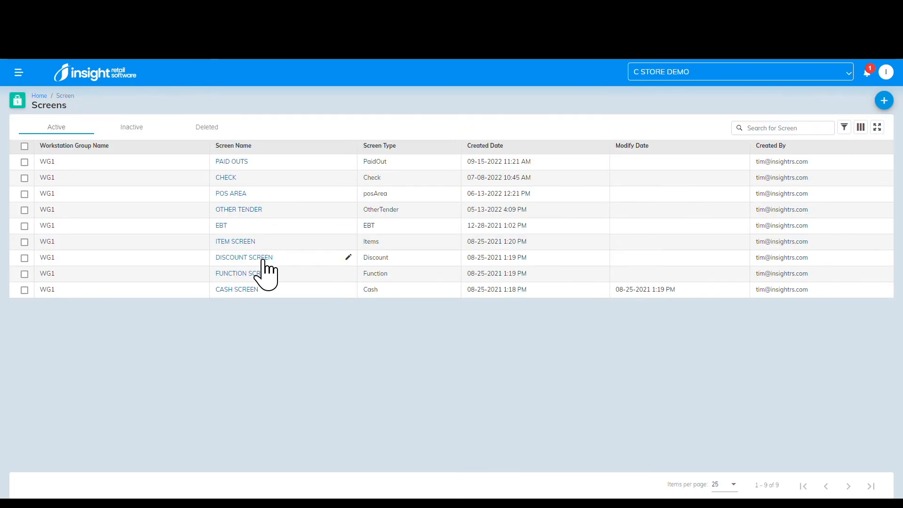
Step: Open the POS AREA screen and review the buttons offered for the Function, Cash, Items and PaidOut screen types
left_click(235, 193)
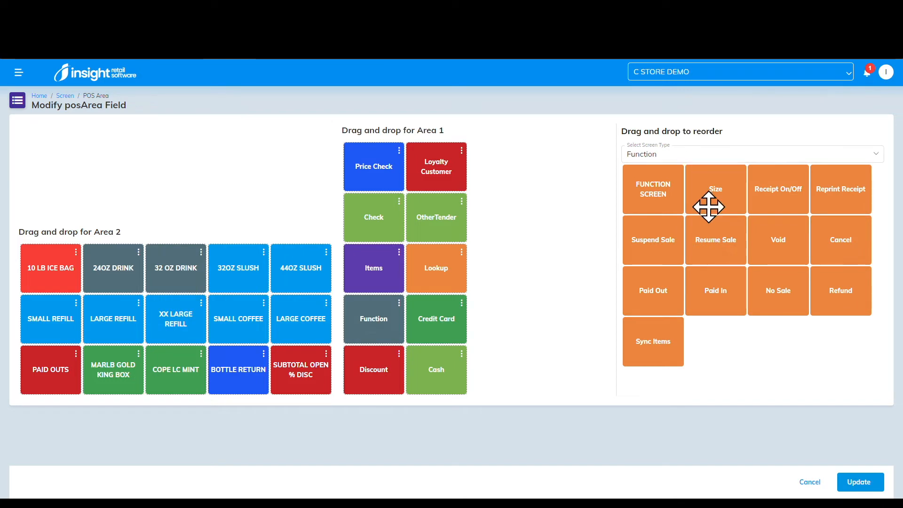
left_click(701, 159)
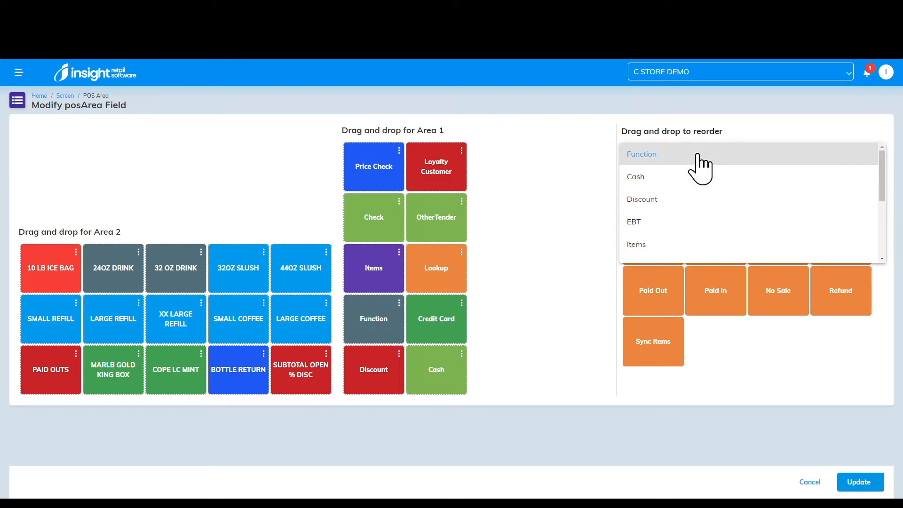
left_click(677, 181)
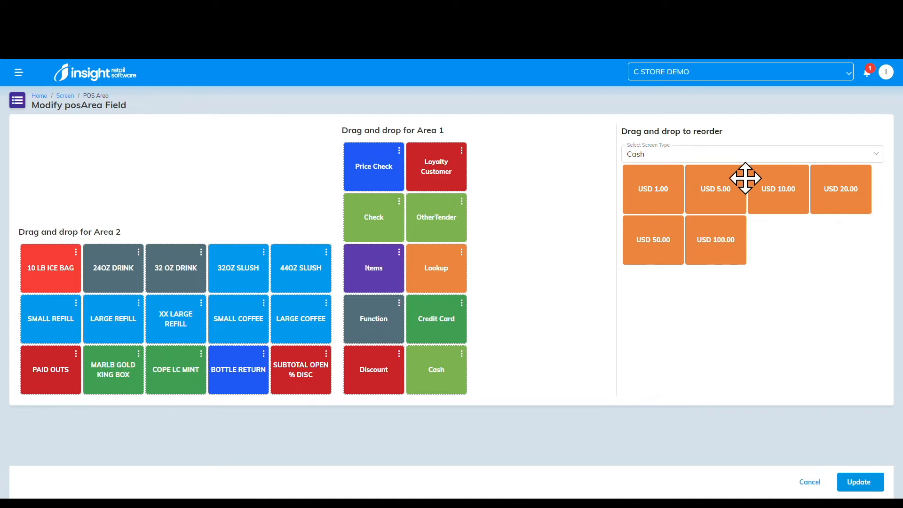
left_click(713, 158)
left_click(666, 225)
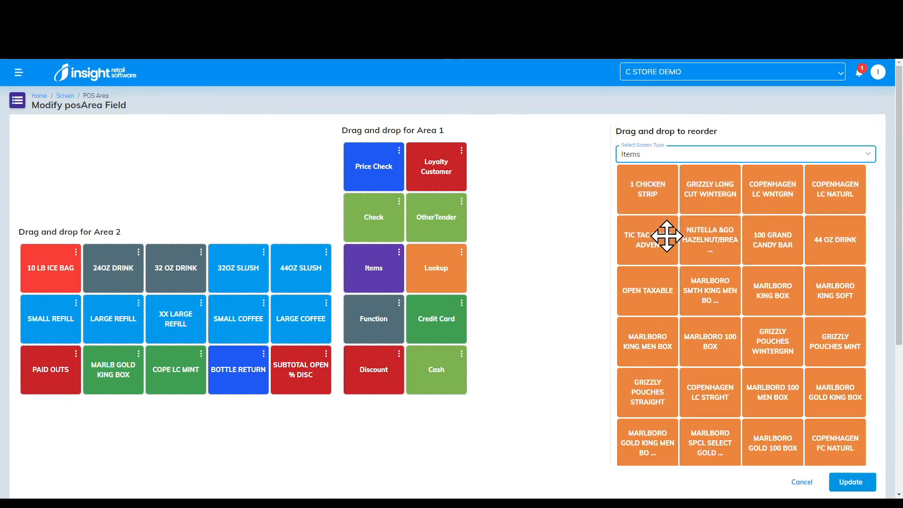
scroll(716, 232, "down", 4)
scroll(720, 231, "up", 4)
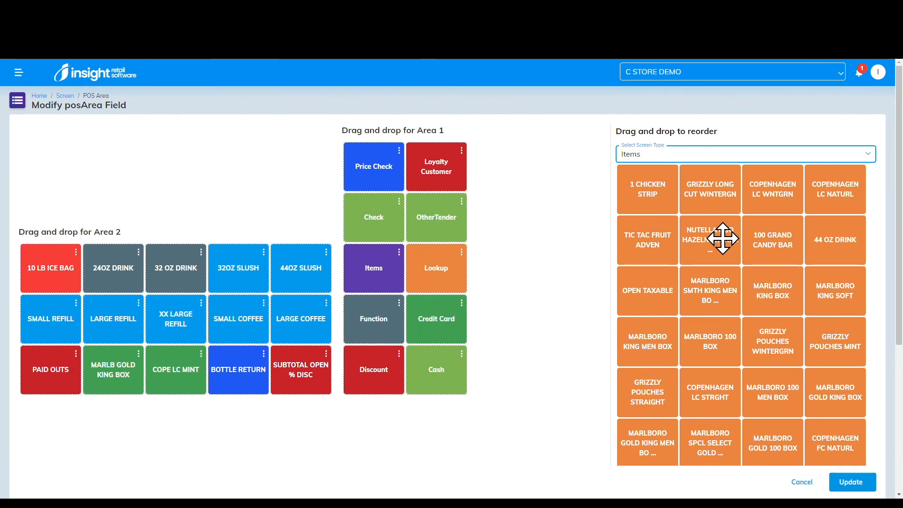
left_click(671, 157)
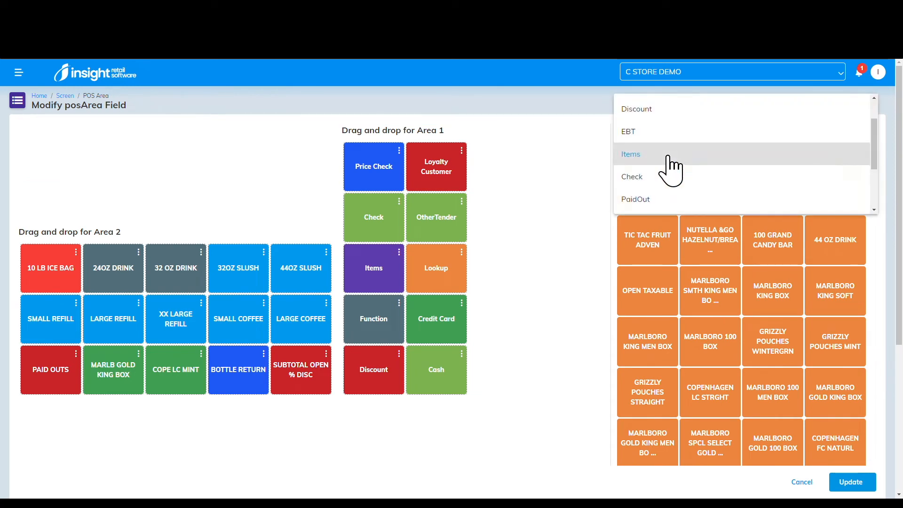
left_click(674, 200)
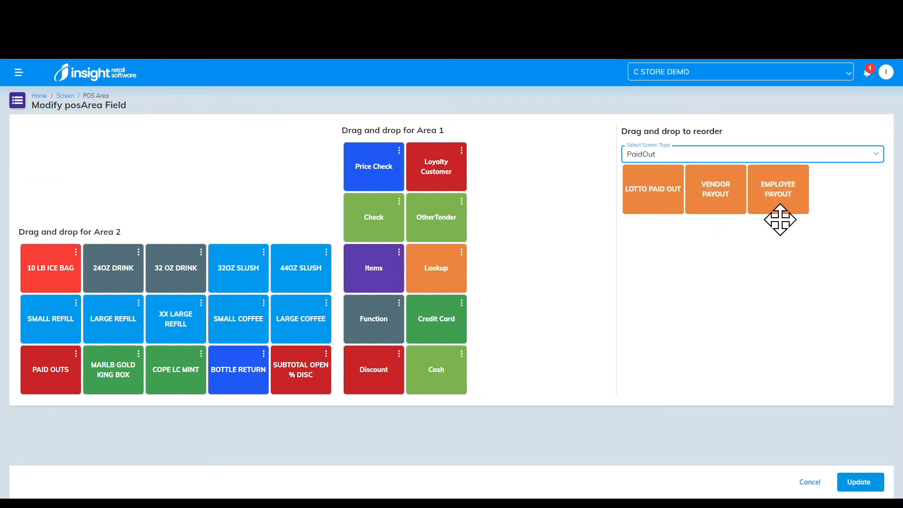
left_click(541, 258)
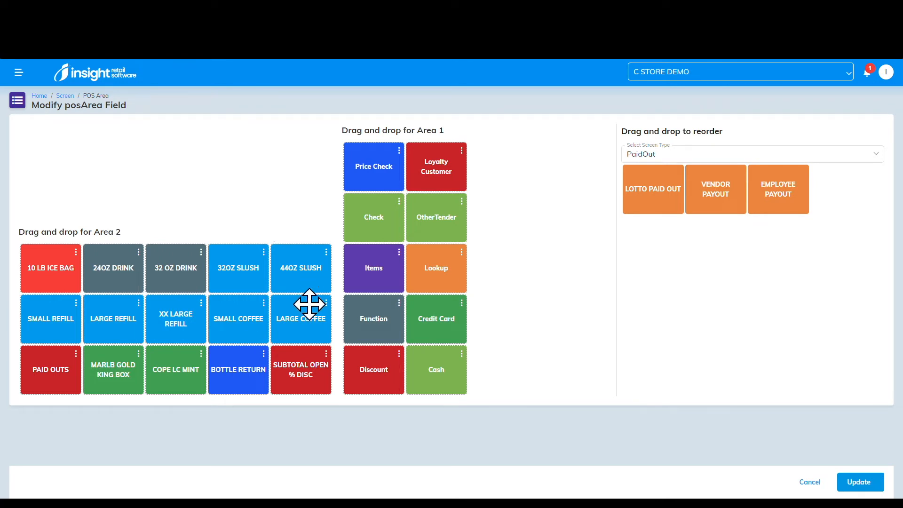
left_click(377, 324)
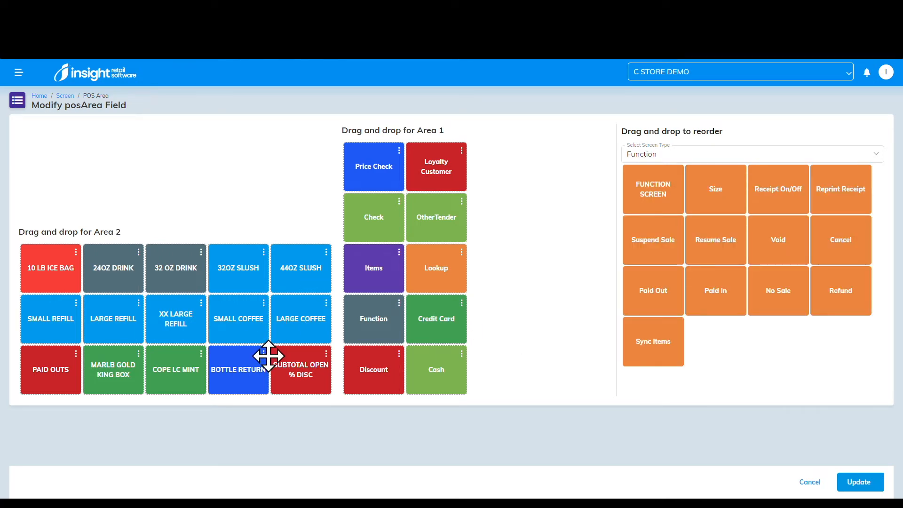
Step: Try out orange on the SMALL COFFEE button in Area 2 and change it back to blue
left_click(264, 304)
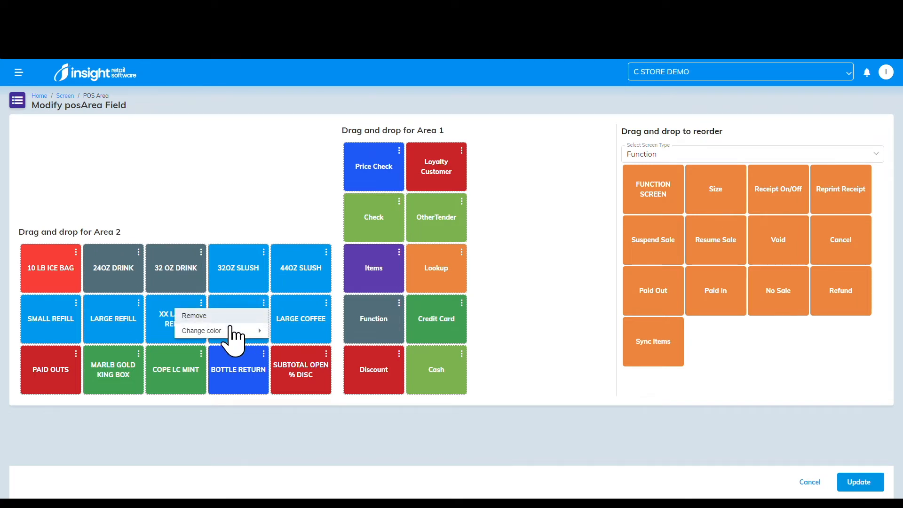
mouse_move(238, 330)
left_click(280, 331)
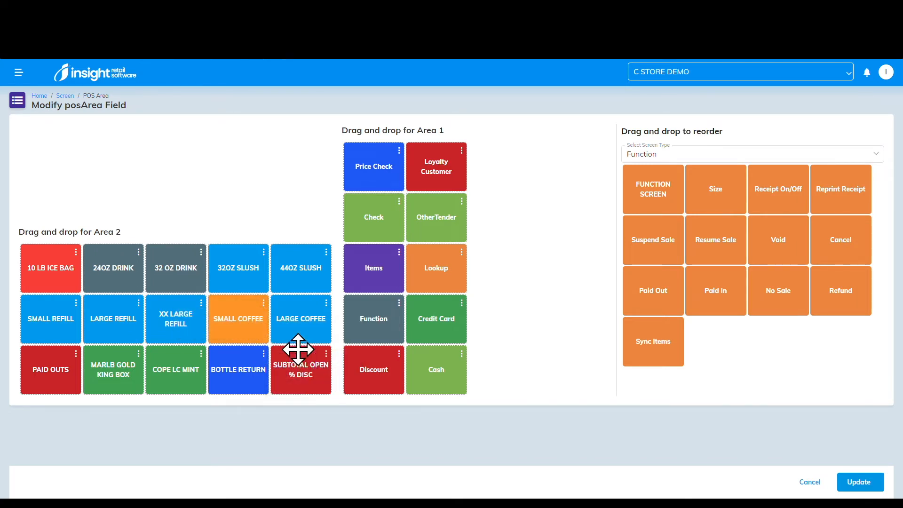
left_click(263, 303)
mouse_move(245, 336)
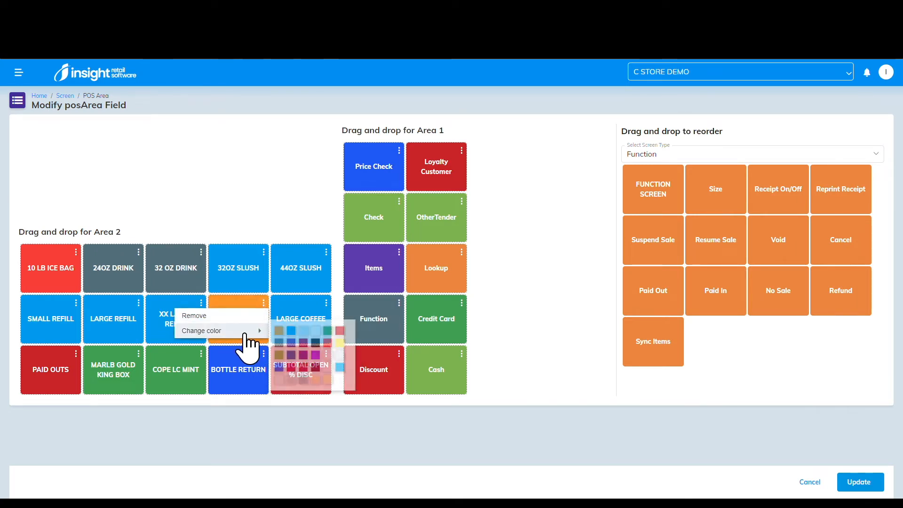
left_click(304, 331)
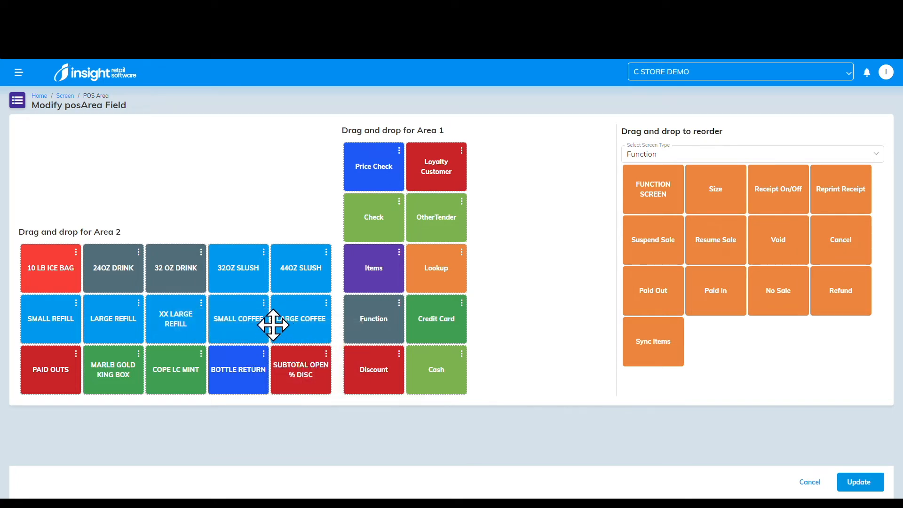
Step: Remove the SMALL COFFEE and LARGE COFFEE buttons from Area 2
left_click(263, 303)
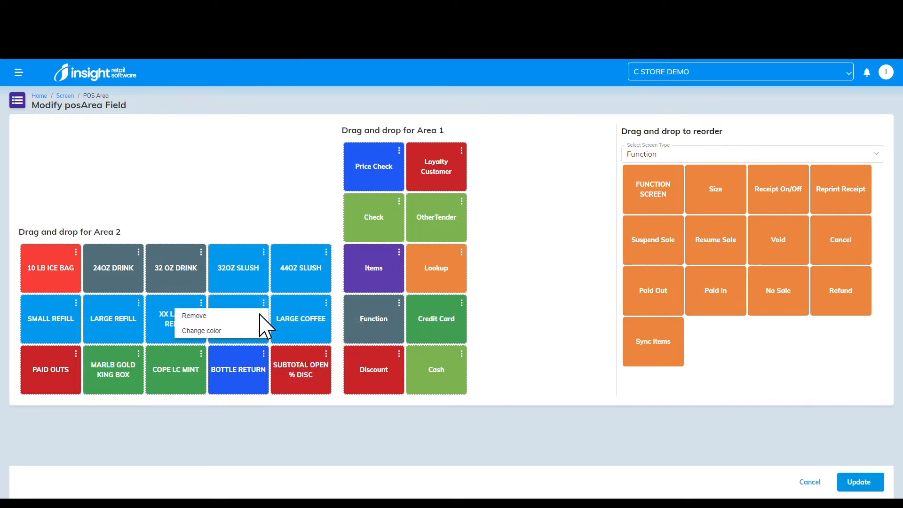
left_click(225, 314)
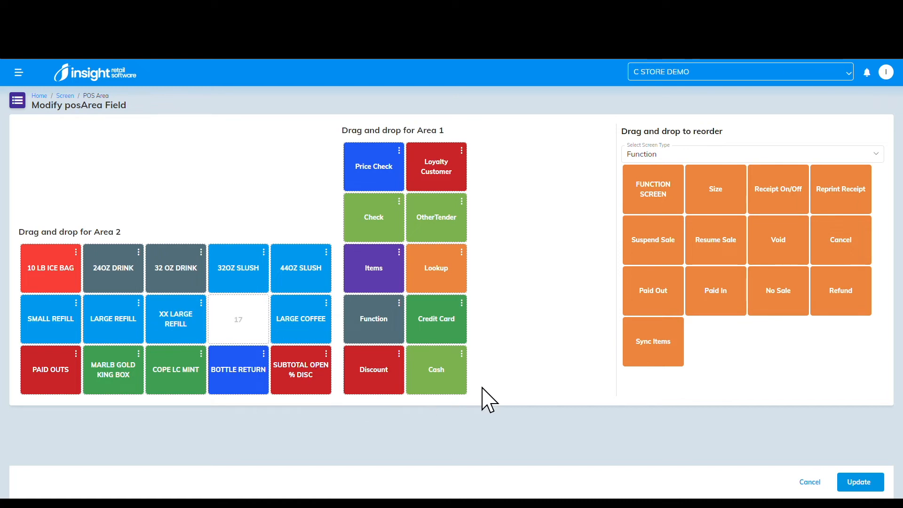
left_click(326, 304)
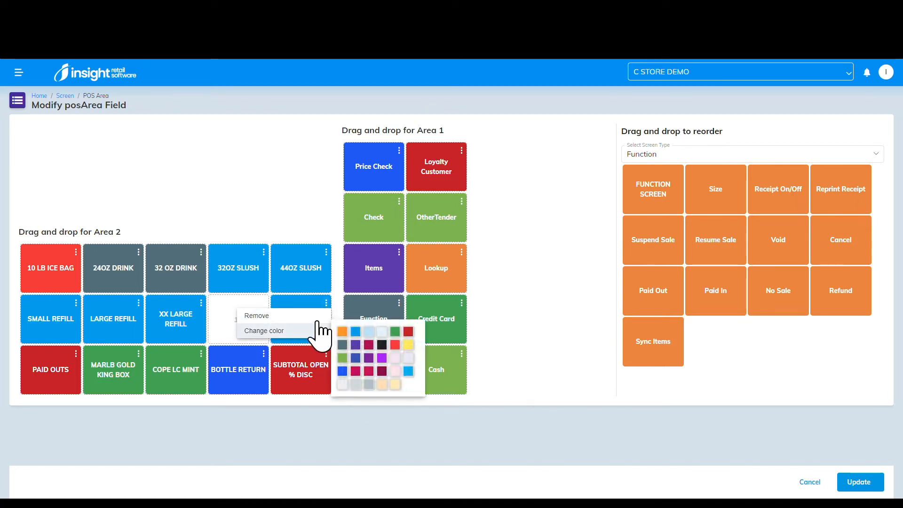
left_click(257, 315)
Step: From the Items screen type, place SNICKERS in empty slot 17 and KIT KAT in empty slot 16 of Area 2
left_click(737, 153)
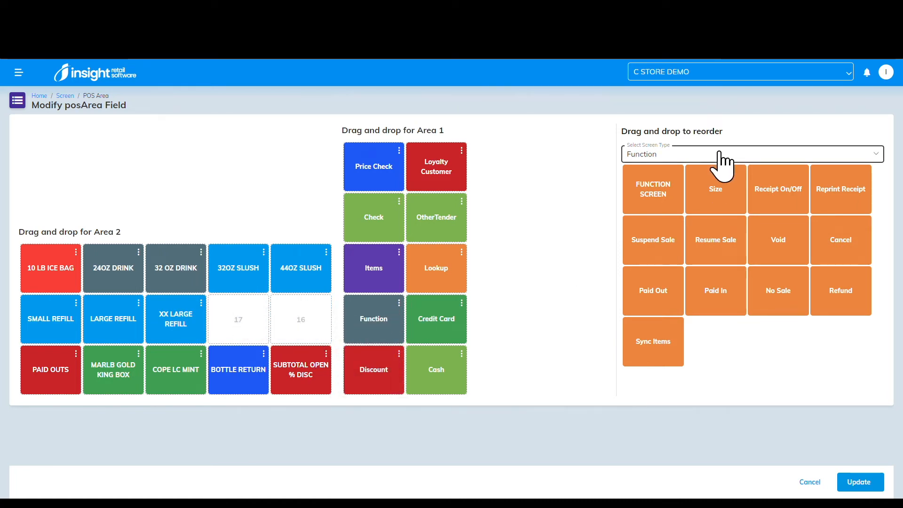
left_click(656, 245)
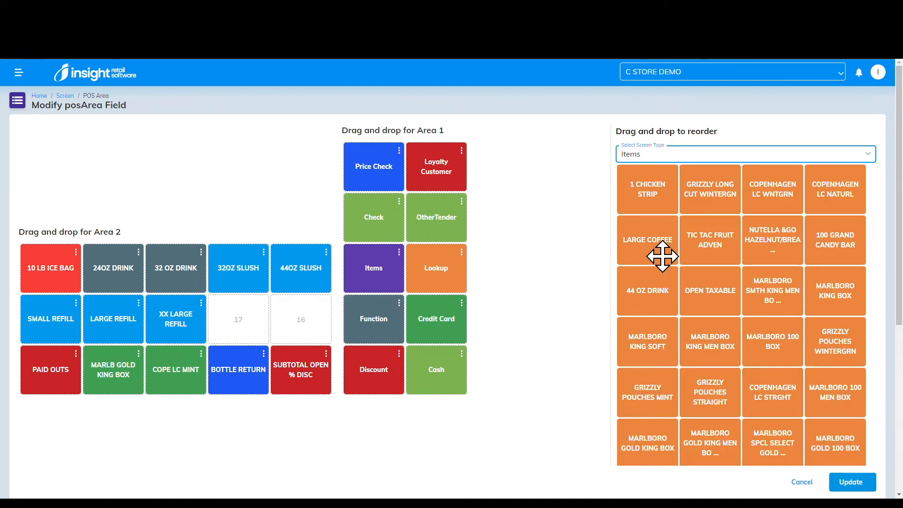
scroll(771, 365, "down", 1)
scroll(770, 366, "down", 3)
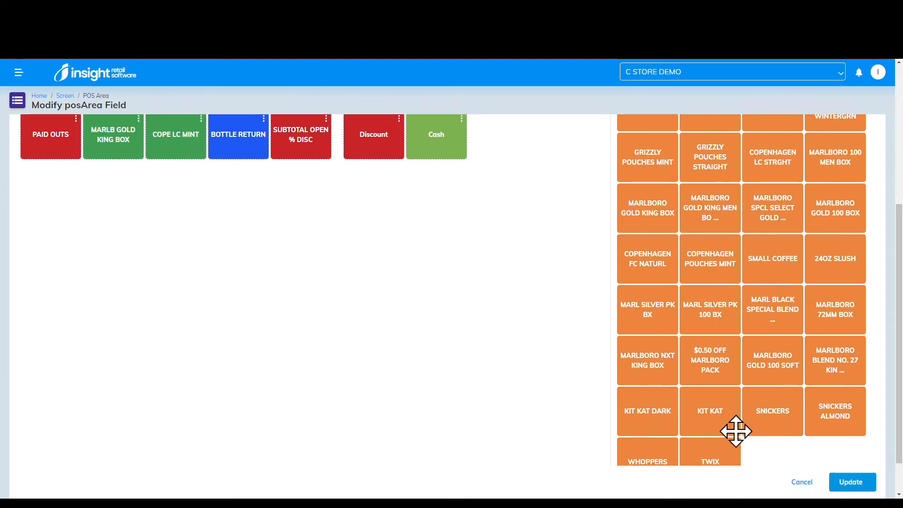
scroll(521, 375, "up", 1)
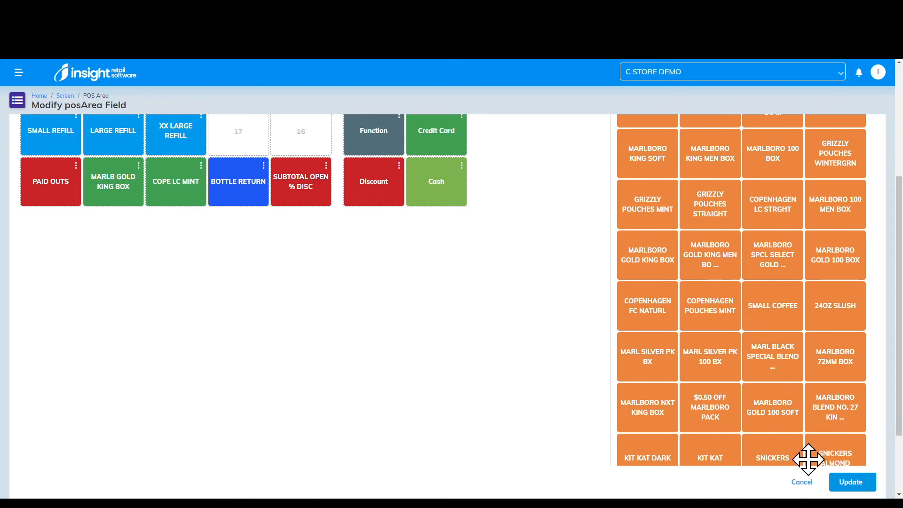
left_click_drag(790, 467, 256, 138)
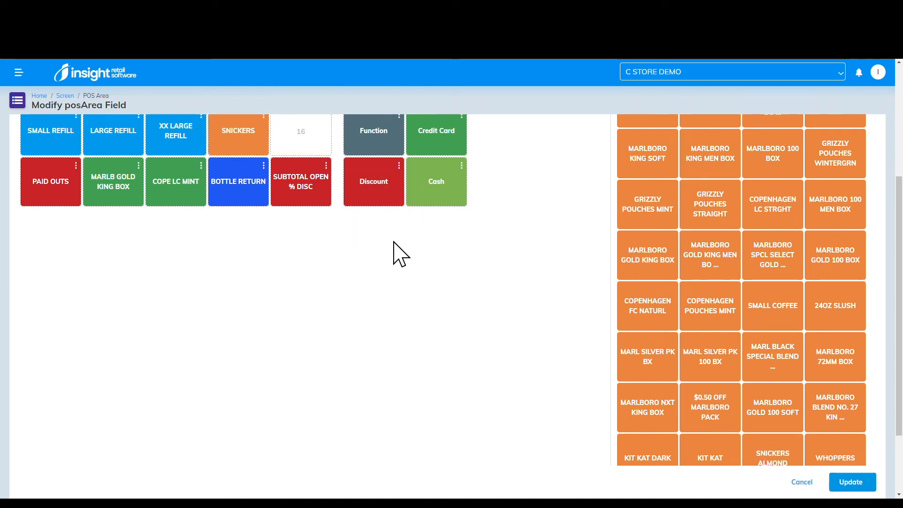
left_click_drag(731, 465, 313, 125)
scroll(517, 301, "up", 3)
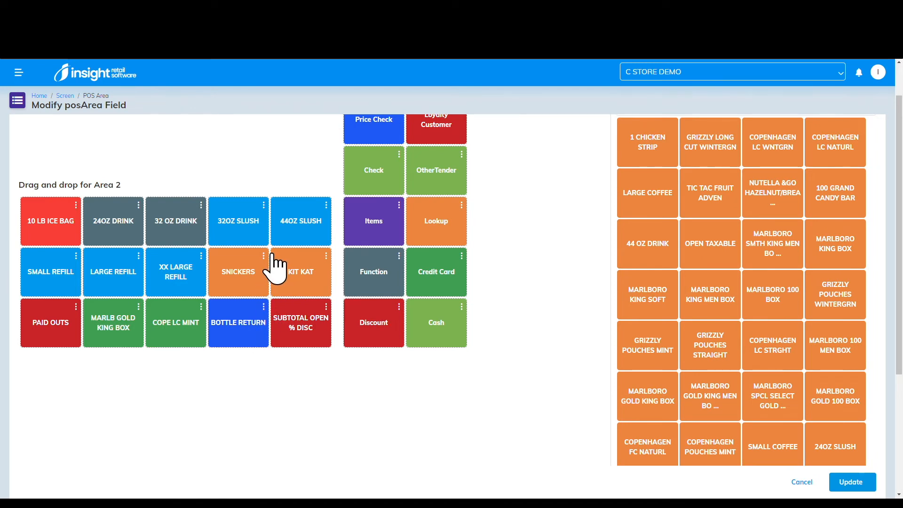
Step: Change the color of the SNICKERS and KIT KAT buttons in Area 2 to purple
left_click(263, 256)
mouse_move(252, 285)
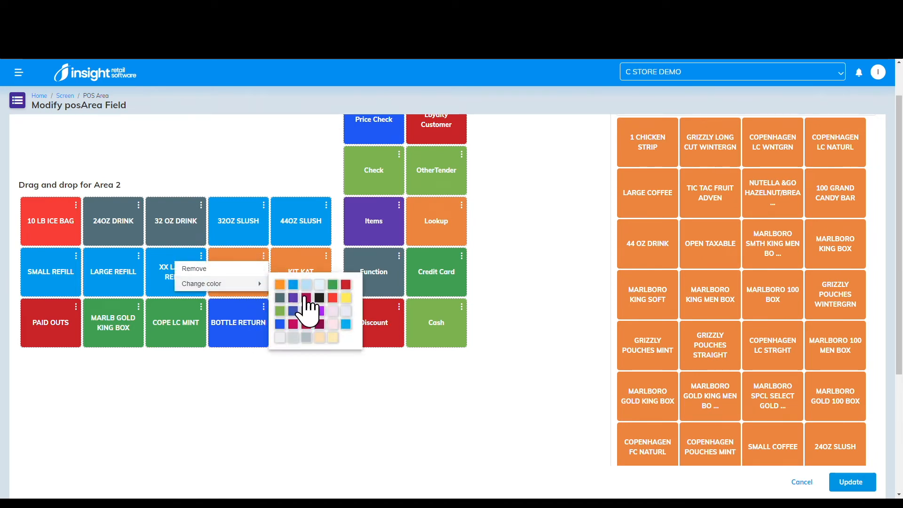
left_click(299, 309)
left_click(326, 256)
mouse_move(315, 285)
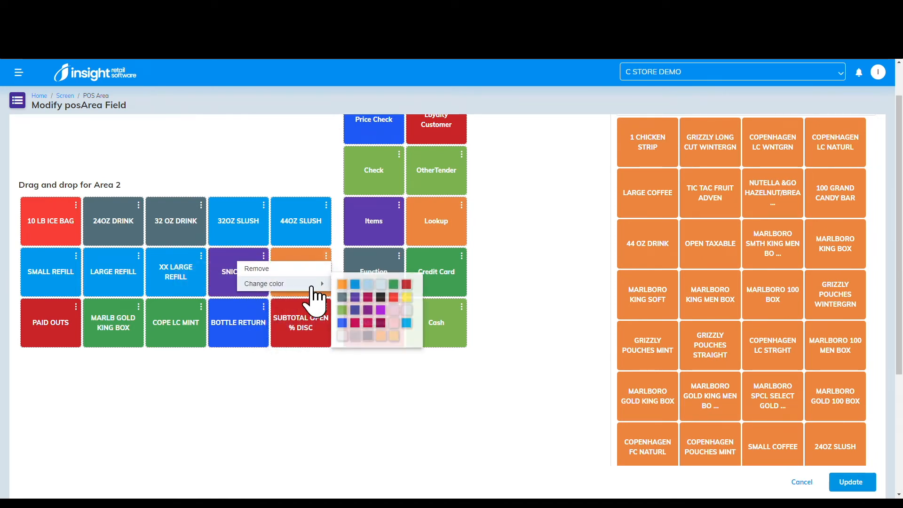
left_click(375, 312)
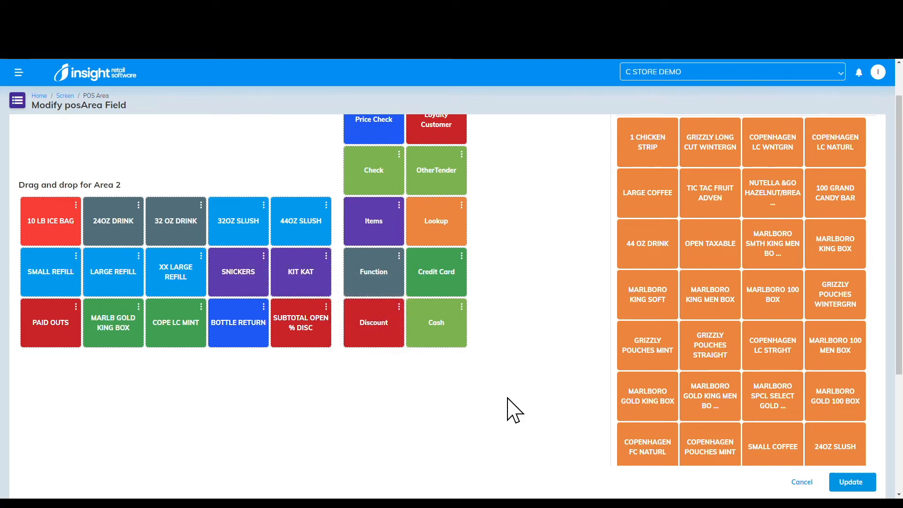
Step: Try moving LARGE REFILL ahead of SMALL REFILL in Area 2 and restore their original order
scroll(514, 403, "up", 1)
left_click_drag(113, 323, 60, 333)
left_click_drag(125, 341, 67, 339)
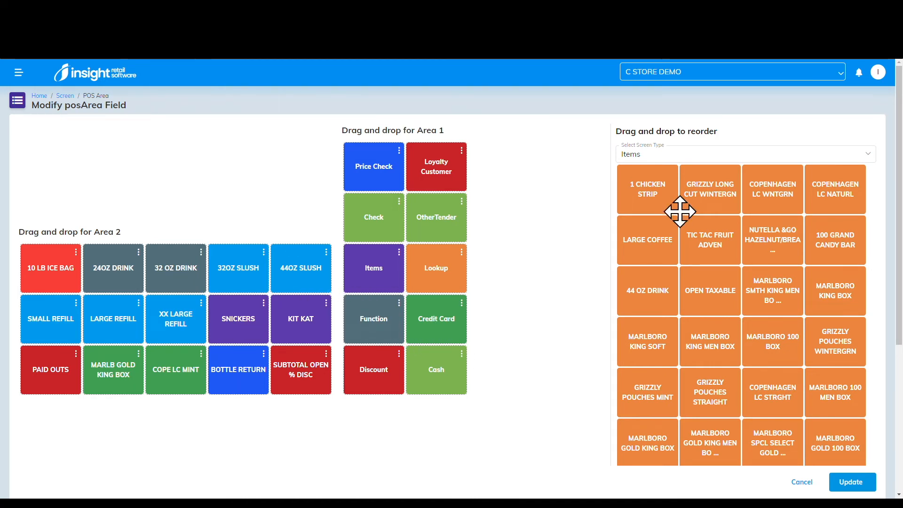
Step: Show the PaidOut buttons available for placement in the POS areas
left_click(671, 158)
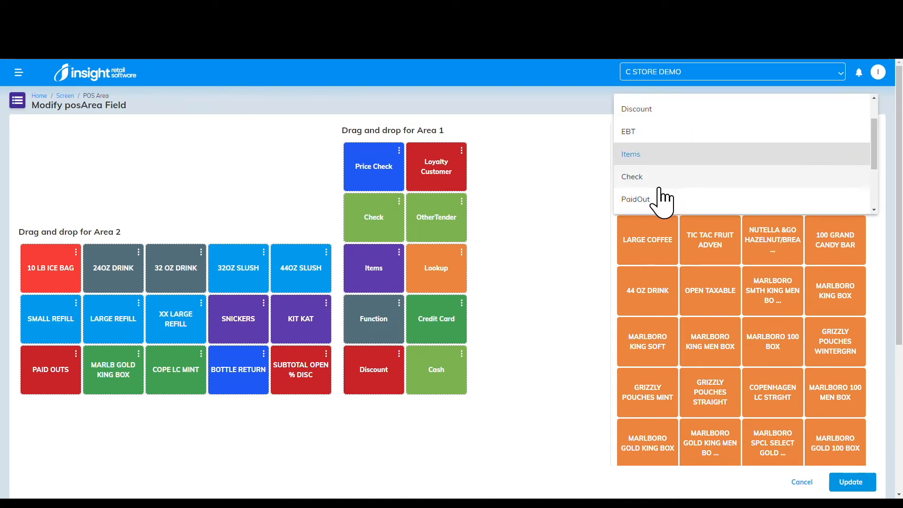
left_click(645, 199)
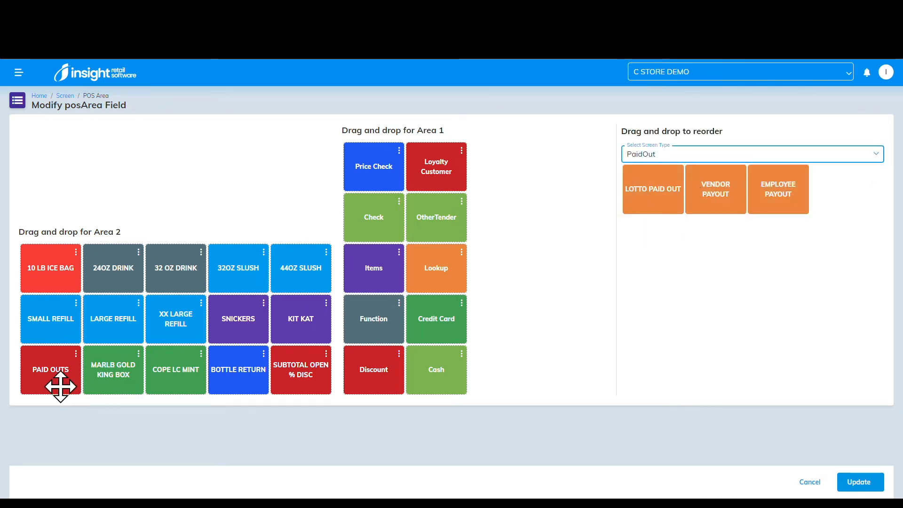
left_click_drag(640, 219, 667, 210)
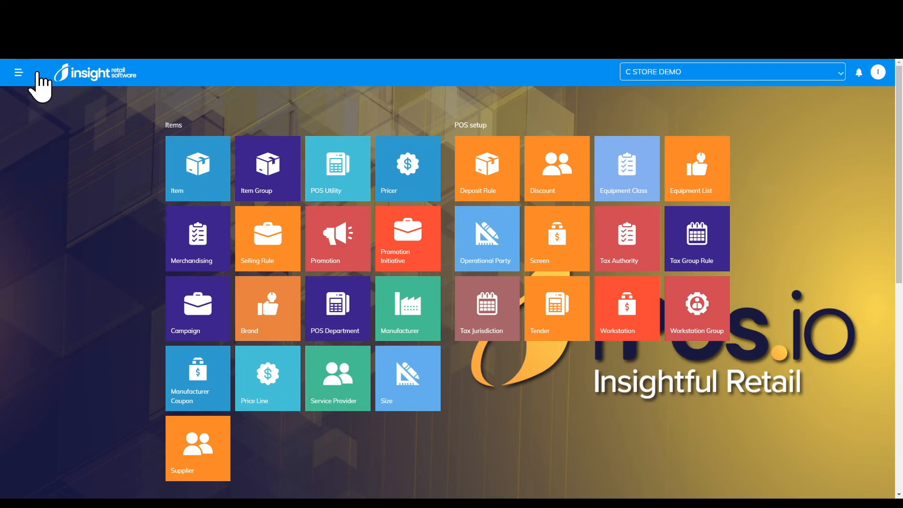
left_click(551, 186)
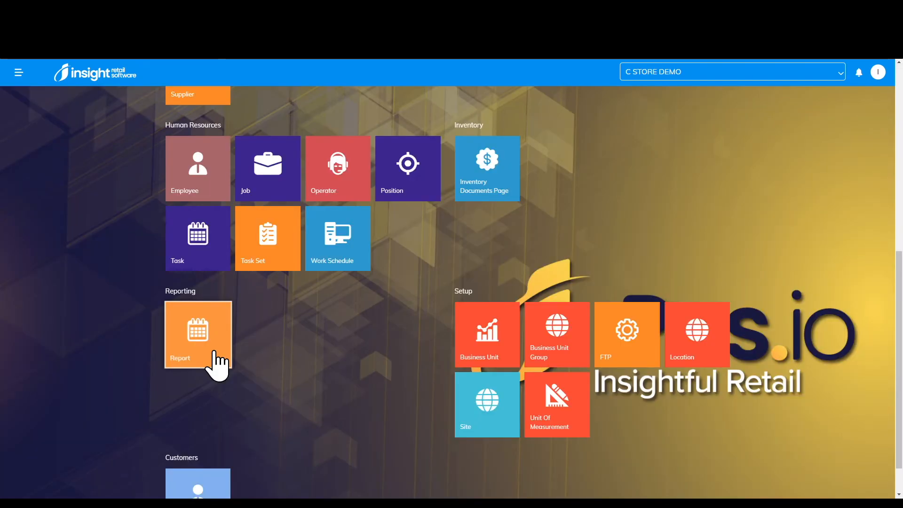
Step: Open the Retail Transactions report from the Reporting section and look through the C STORE DEMO-1 transactions for 10-11-2022
left_click(217, 362)
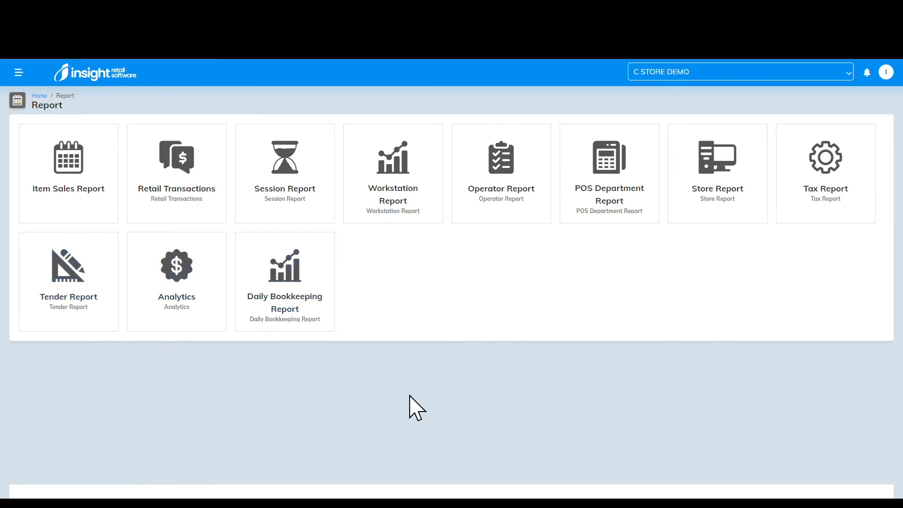
left_click(191, 212)
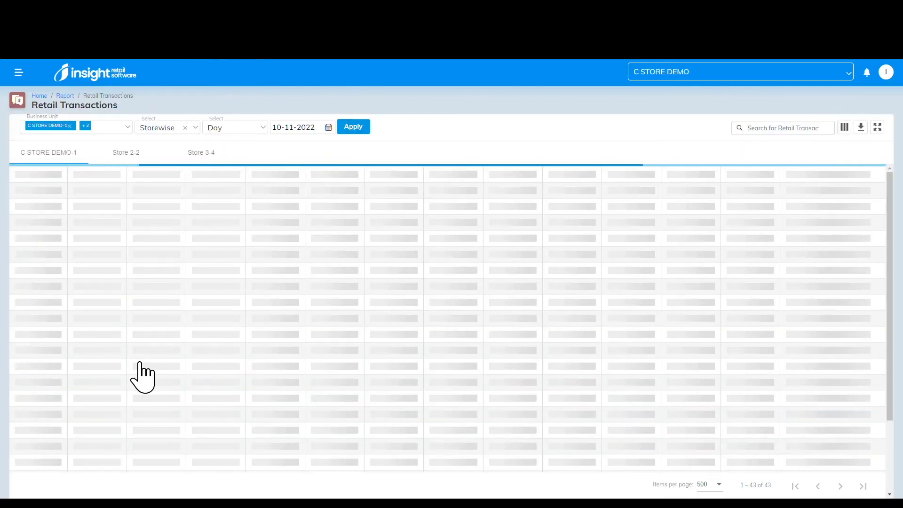
scroll(269, 290, "down", 5)
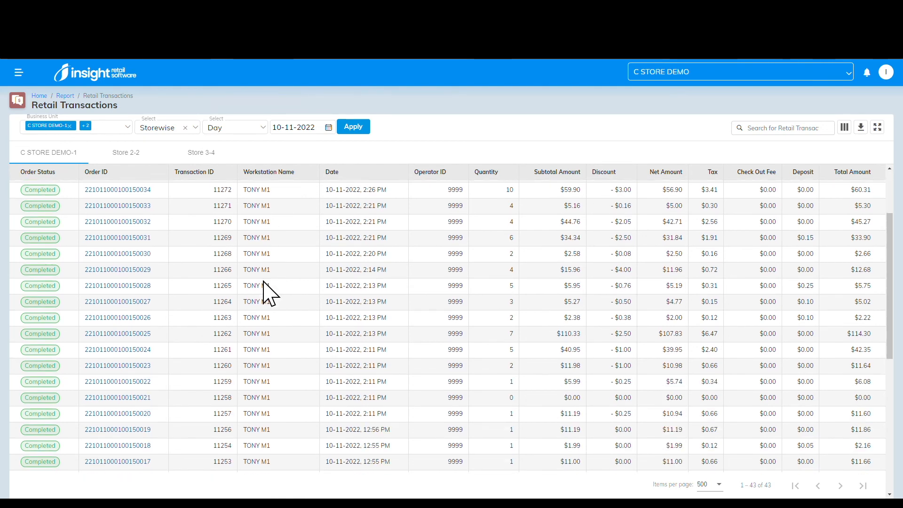
scroll(268, 289, "up", 5)
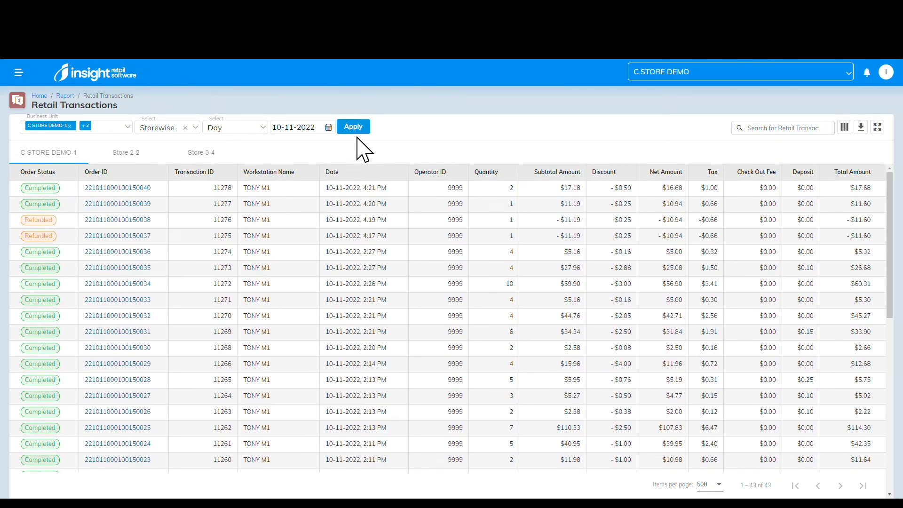
Step: Check the date and period filter options of the Retail Transactions report without changing them
left_click(330, 129)
left_click(254, 144)
left_click(254, 143)
left_click(416, 137)
Step: Open the 10-11-2022 2:21 PM transaction for MARLBORO GOLD KING BOX and review its order summary, payment, and price modification details
scroll(325, 374, "down", 7)
scroll(325, 372, "up", 7)
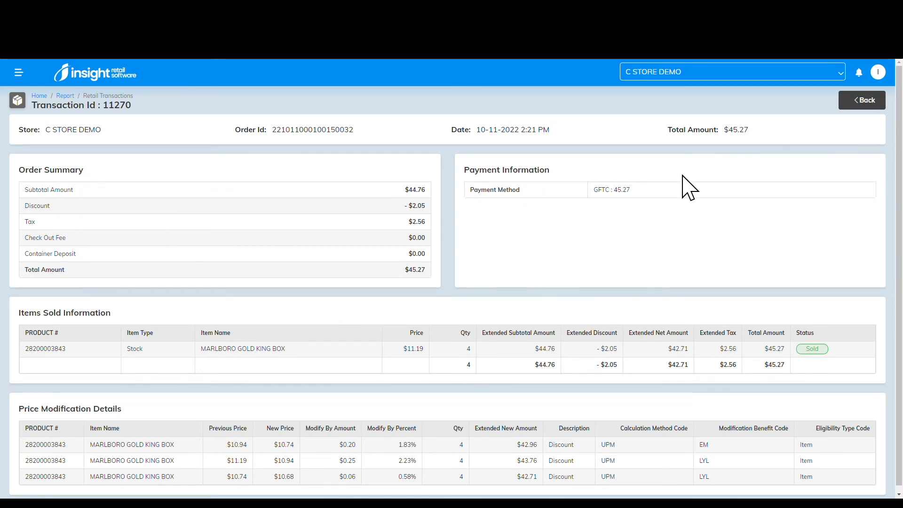
scroll(475, 283, "down", 1)
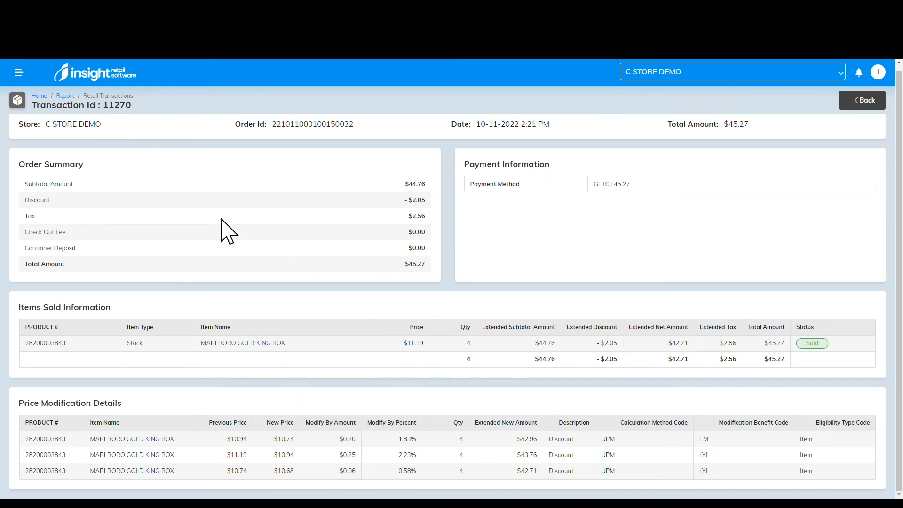
left_click_drag(396, 201, 427, 203)
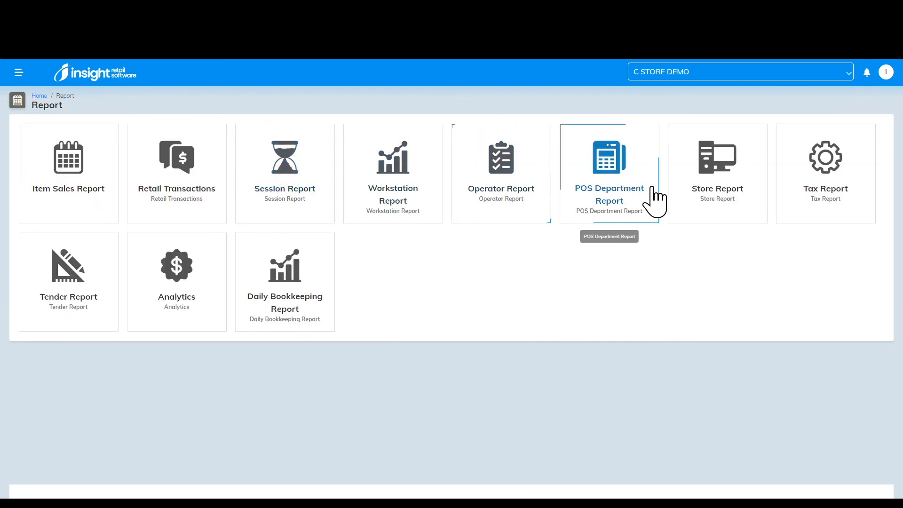
Step: Open the Store Report and look across its total amount columns for C STORE DEMO-1
left_click(723, 194)
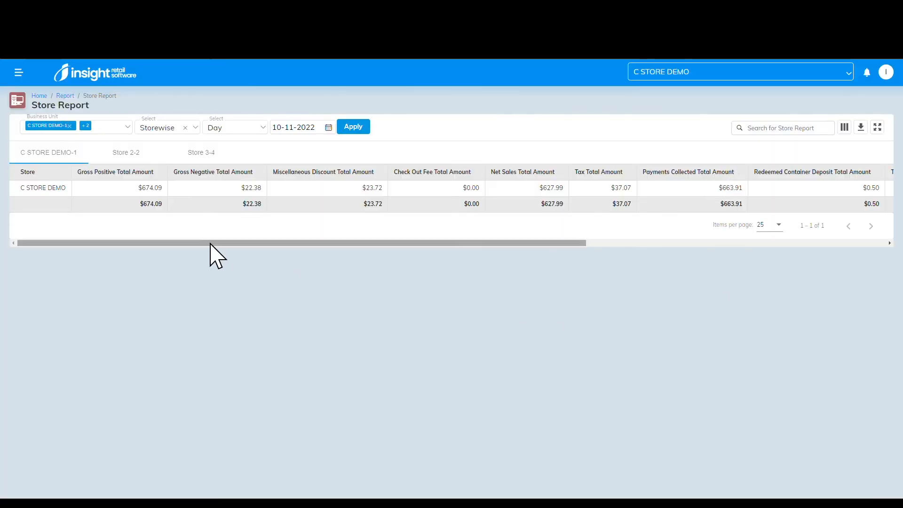
left_click_drag(160, 242, 235, 237)
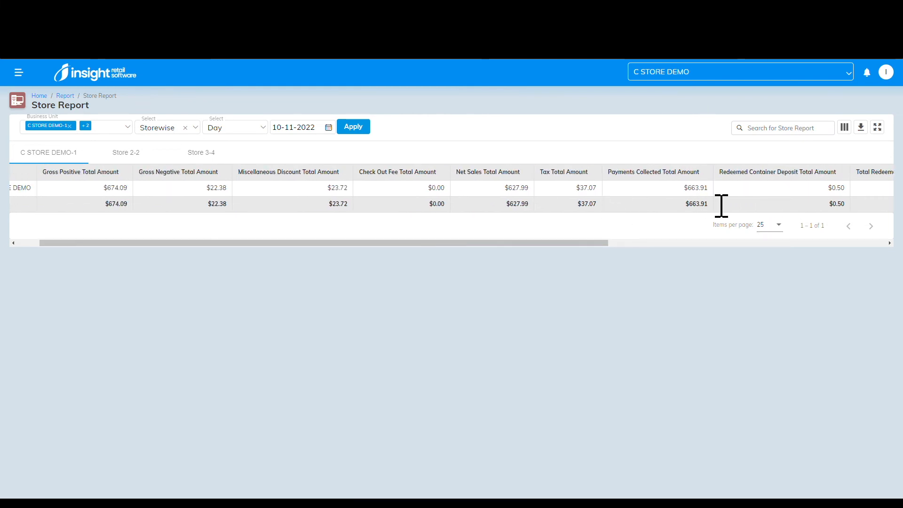
Step: Examine the available and selected columns for the Store Report, and leave the column setup without saving changes
left_click(845, 128)
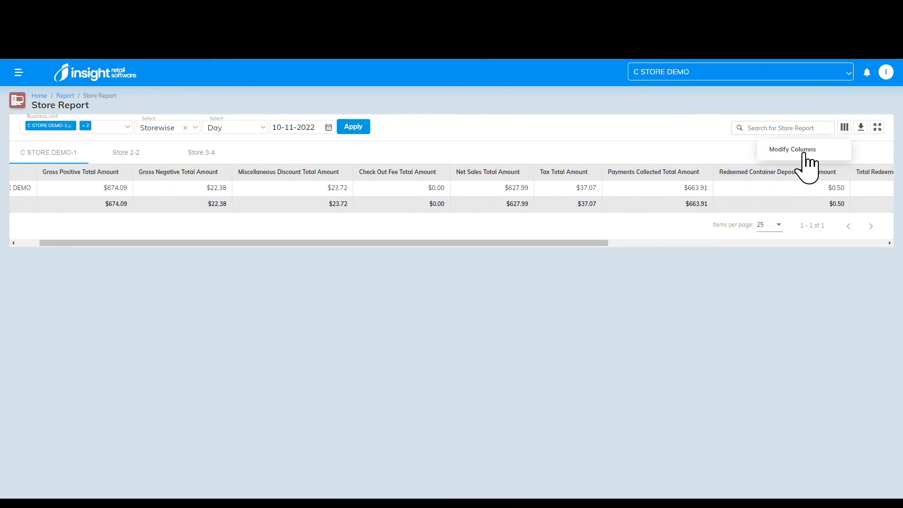
scroll(329, 228, "down", 3)
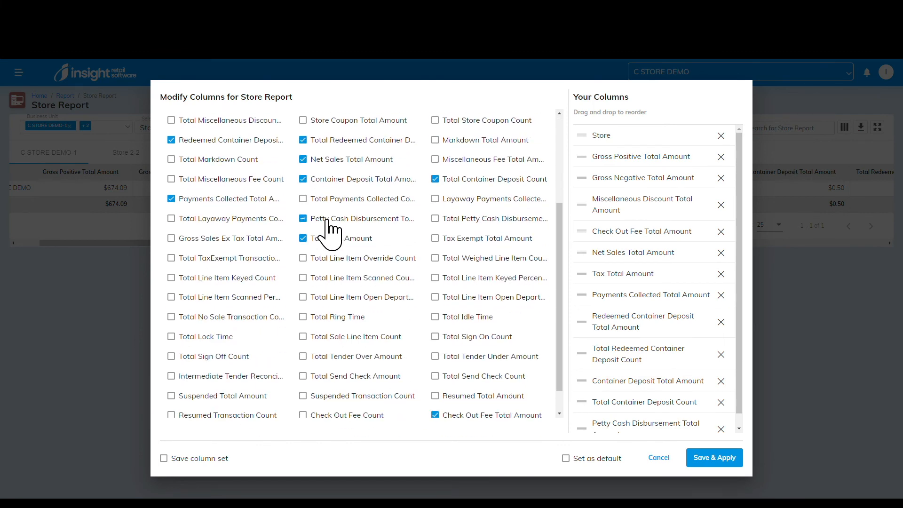
scroll(331, 230, "up", 3)
mouse_move(646, 258)
left_mouse_down()
mouse_move(637, 245)
mouse_move(630, 249)
mouse_move(638, 268)
left_mouse_up()
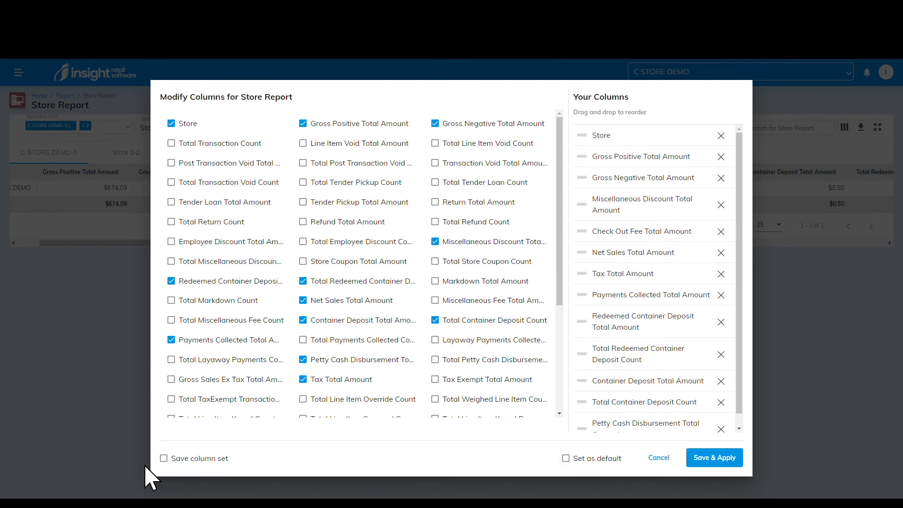
left_click(661, 460)
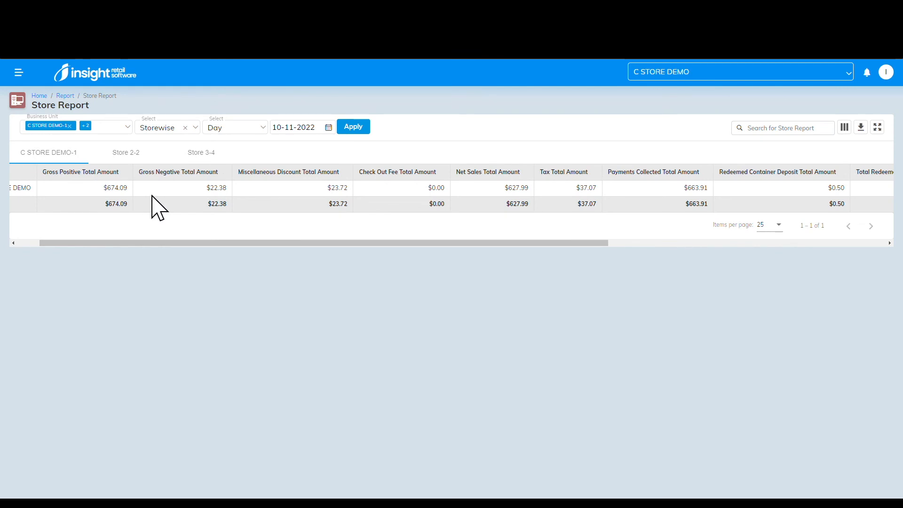
left_click_drag(553, 244, 464, 245)
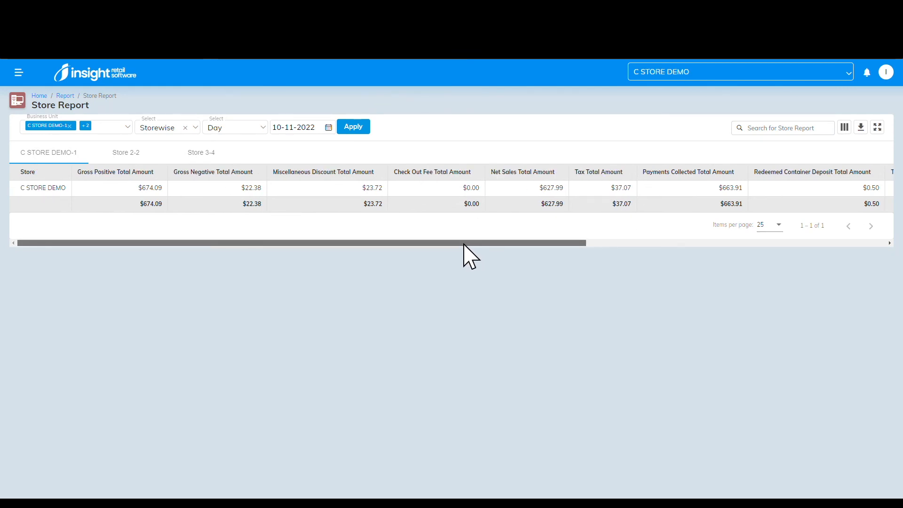
Step: View the Tender Report for C STORE DEMO-1 and return to the report list
left_click(70, 96)
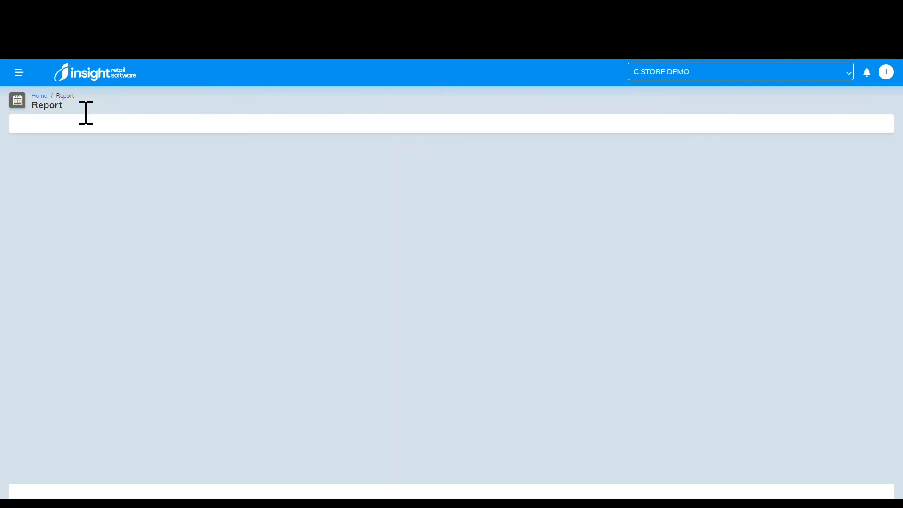
left_click(111, 277)
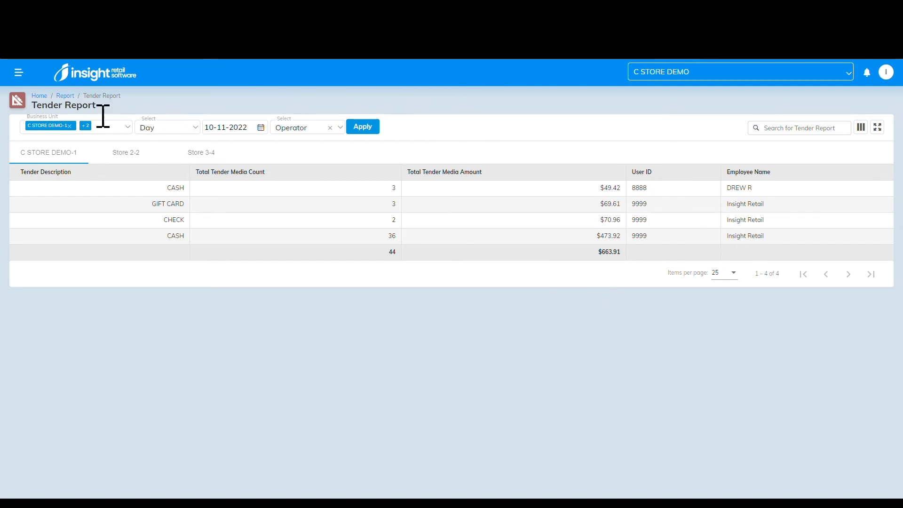
left_click(66, 96)
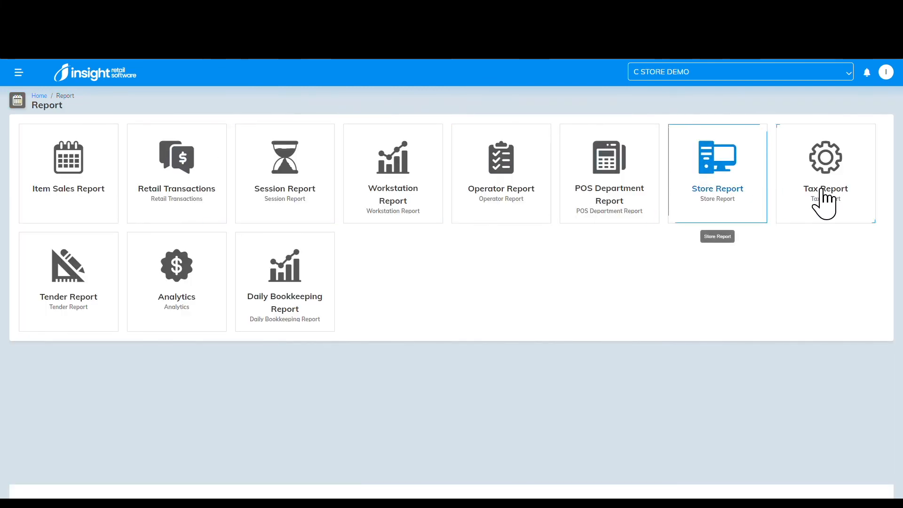
Step: View the Tax Report, highlight its NO TAX rule, and return to the report list
left_click(825, 203)
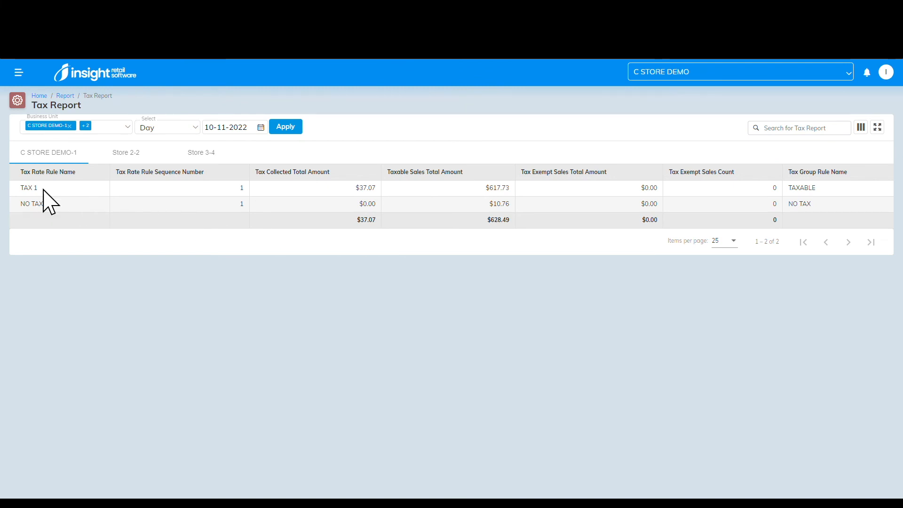
left_click_drag(46, 205, 18, 206)
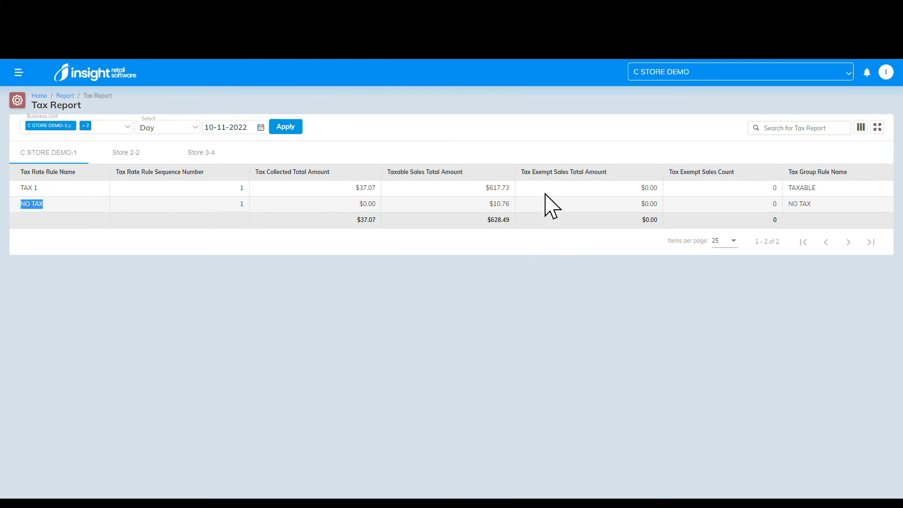
left_click(66, 96)
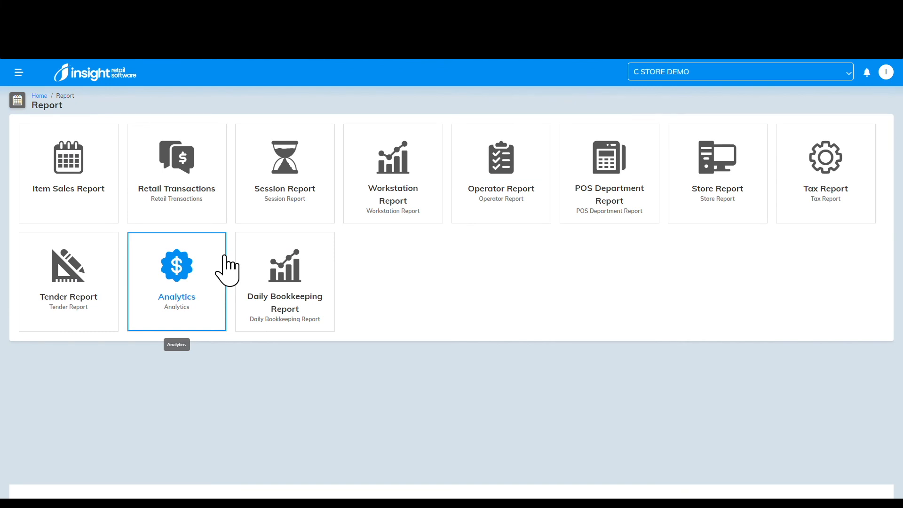
Step: Open the Daily Bookkeeping Report and review its tender, tax, paid out, discount, refund, and container deposit breakdowns
left_click(270, 297)
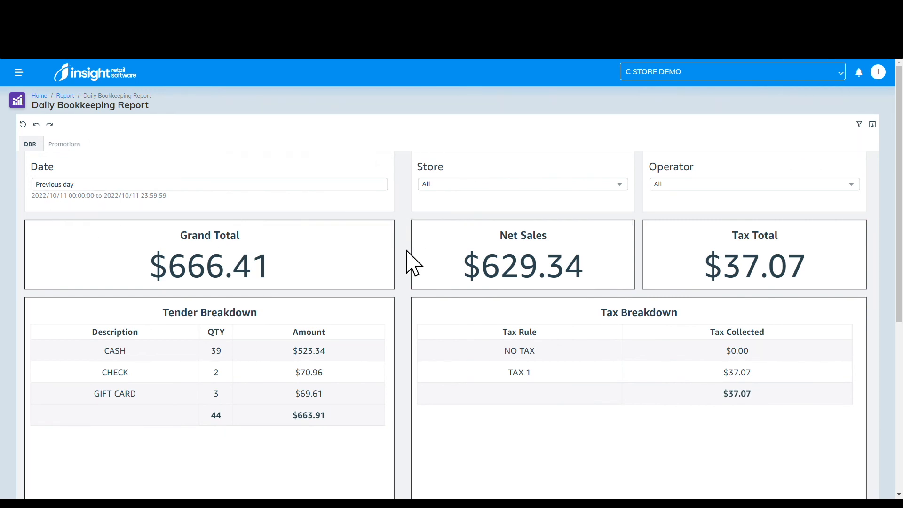
scroll(404, 253, "down", 2)
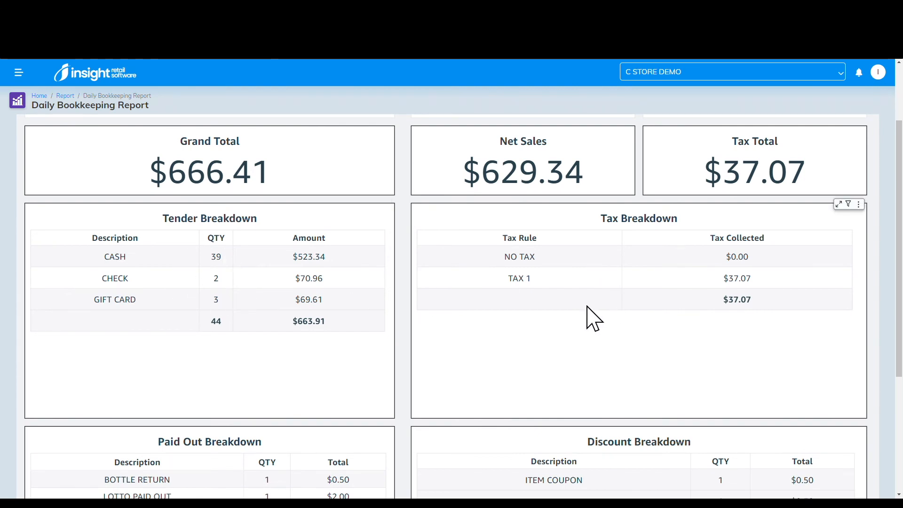
scroll(398, 374, "down", 4)
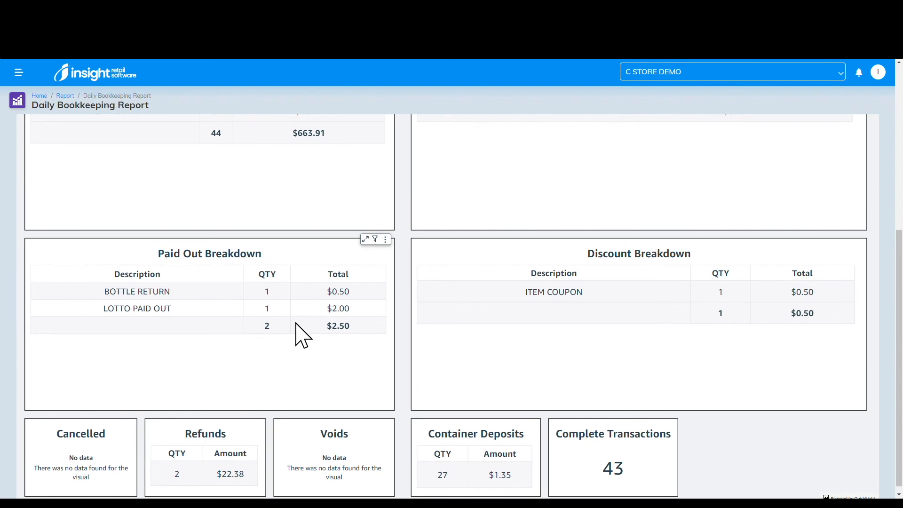
scroll(409, 339, "down", 1)
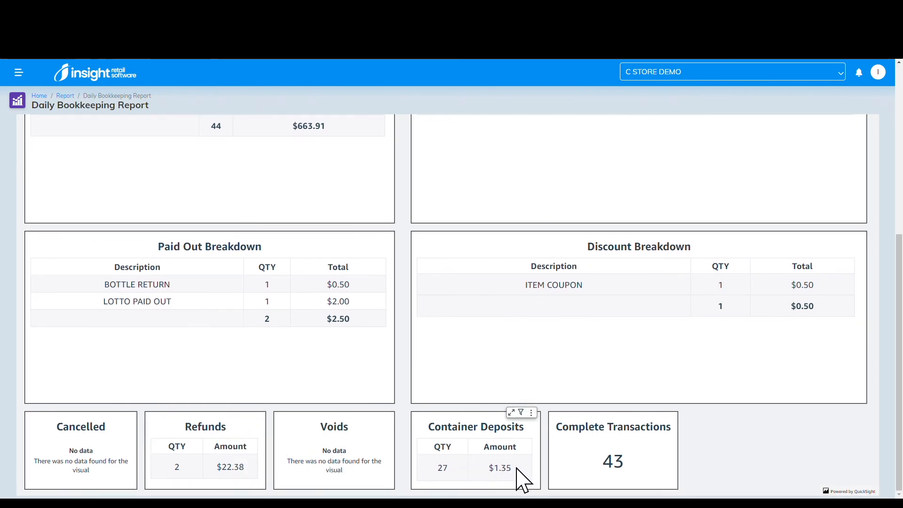
scroll(731, 425, "up", 1)
scroll(732, 425, "up", 6)
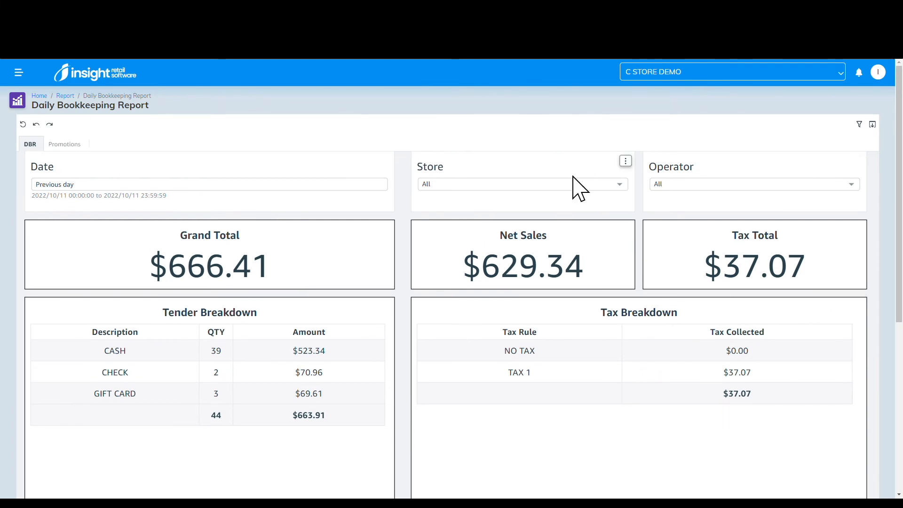
Step: Check the bookkeeping report's store choices, view the figures for only the fifth listed operator, and restore all operators
left_click(534, 186)
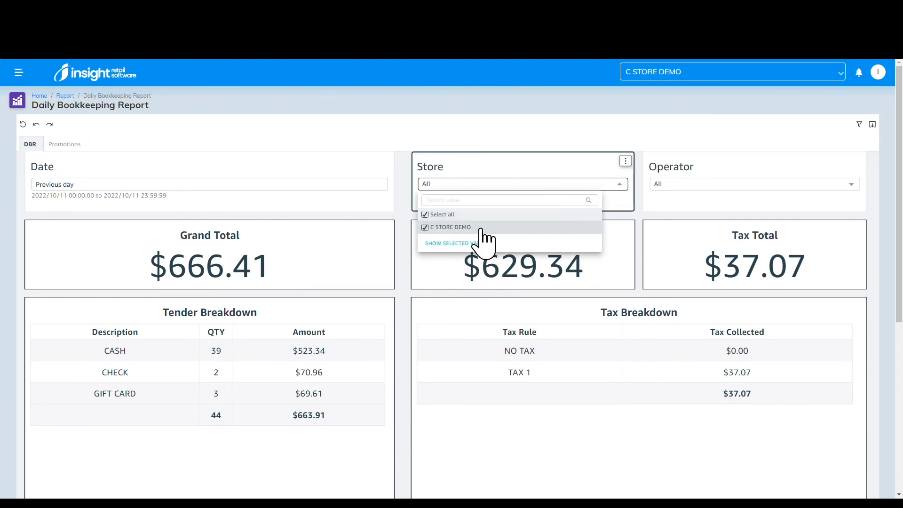
left_click(664, 185)
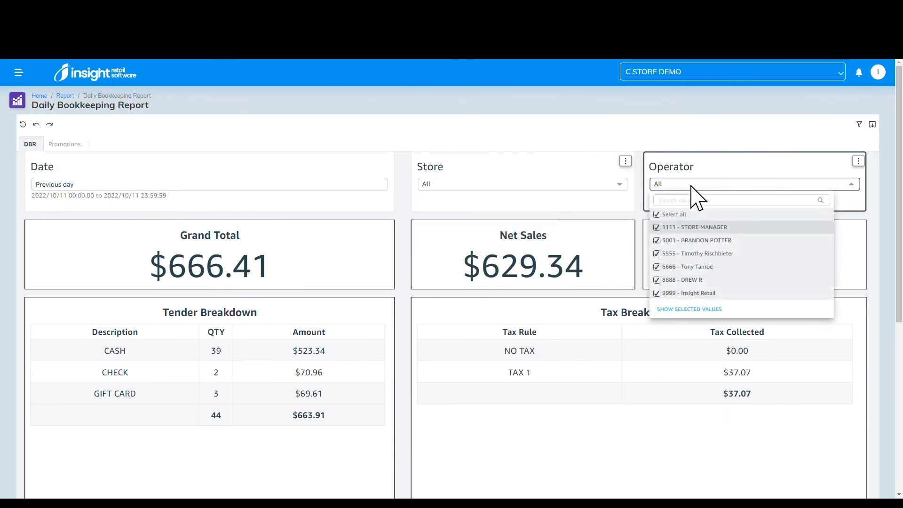
left_click(668, 218)
left_click(672, 280)
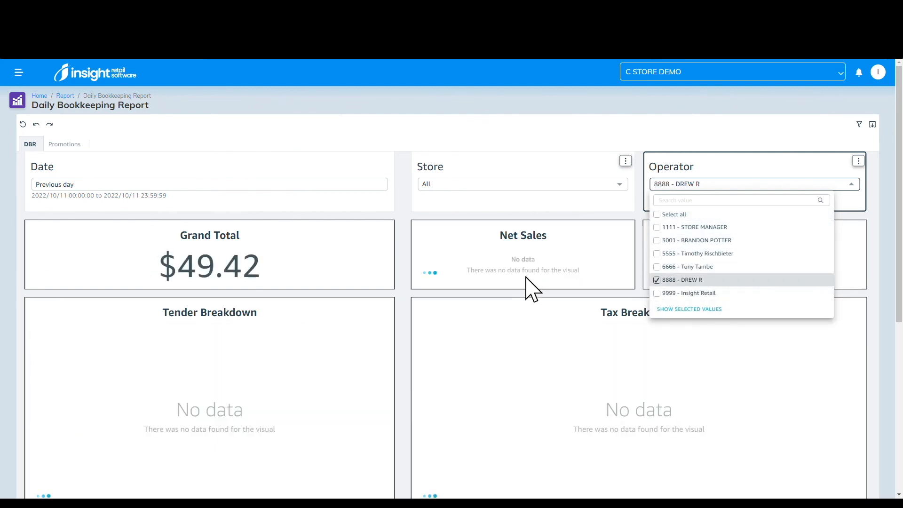
left_click(404, 213)
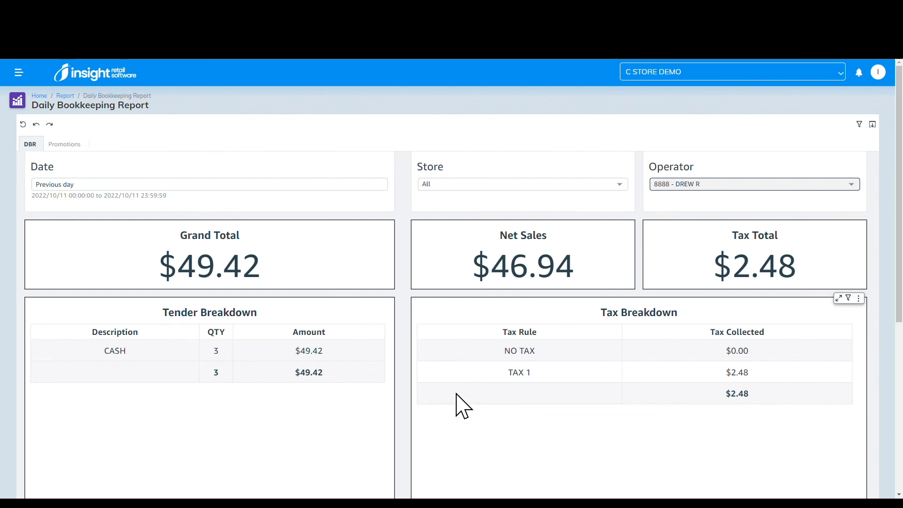
left_click(700, 185)
left_click(665, 215)
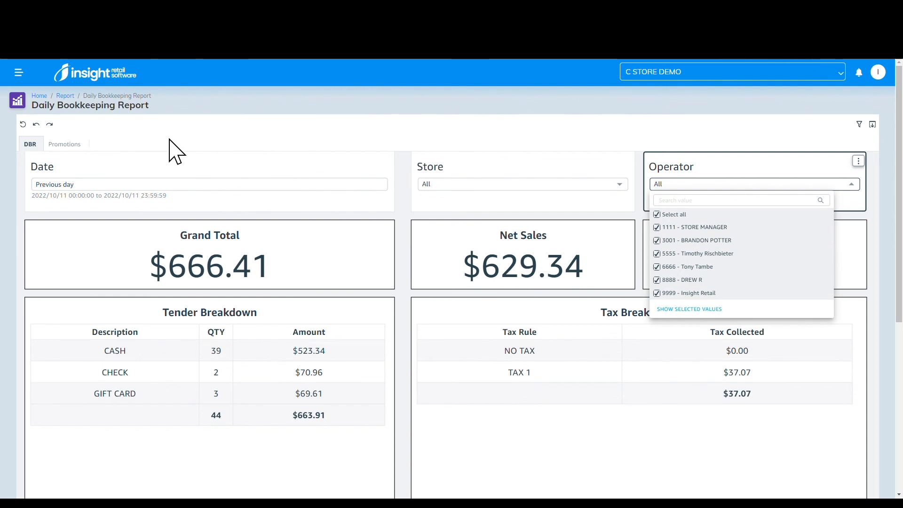
Step: Review the Promotion Breakdown in the Daily Bookkeeping Report, covering every promotion initiative down to the promotion total
left_click(65, 144)
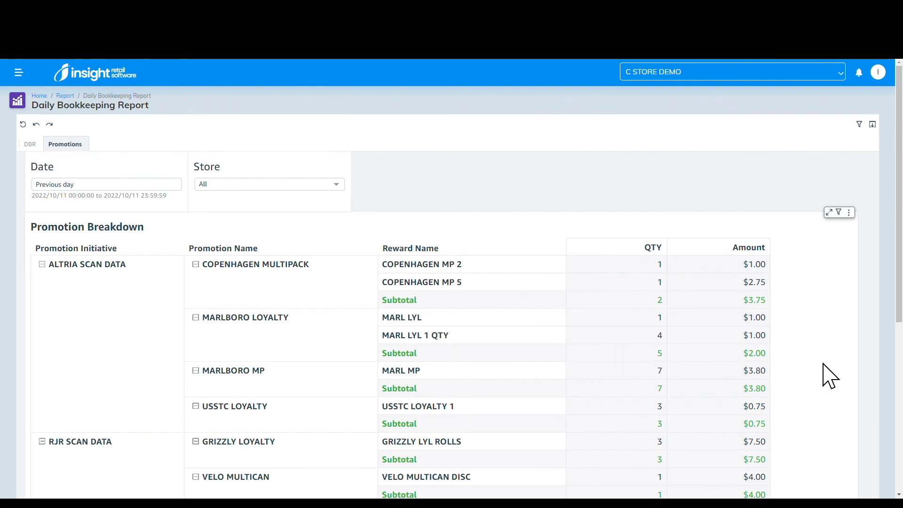
scroll(898, 310, "down", 4)
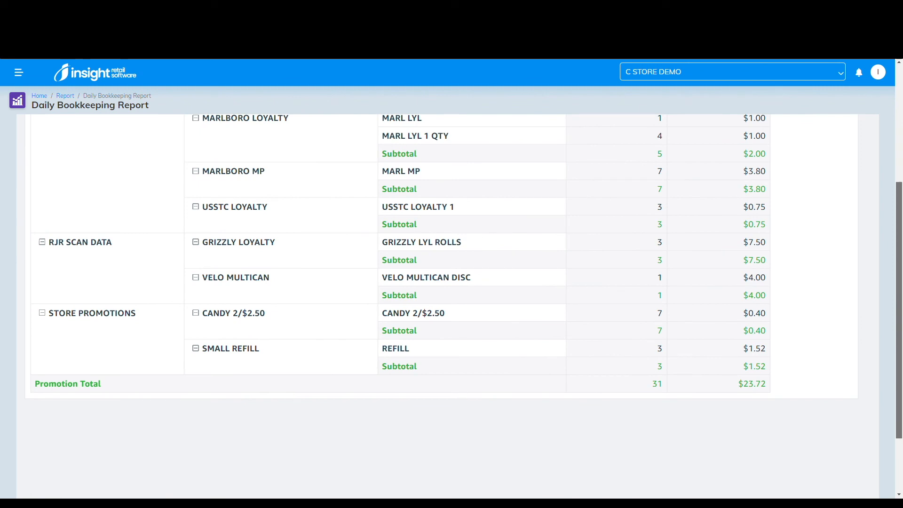
scroll(452, 283, "up", 1)
scroll(452, 282, "up", 1)
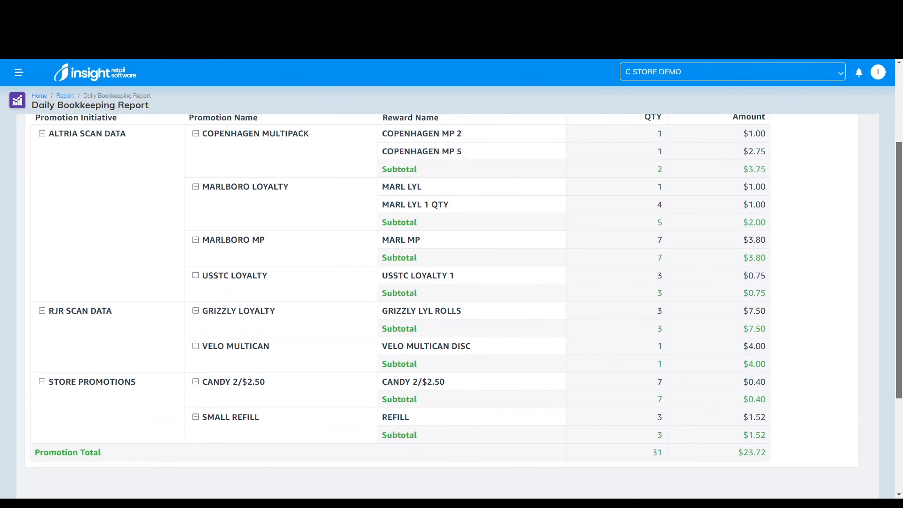
Step: Set the date filter of the Promotion Breakdown to the previous month, relative by months
scroll(898, 320, "up", 3)
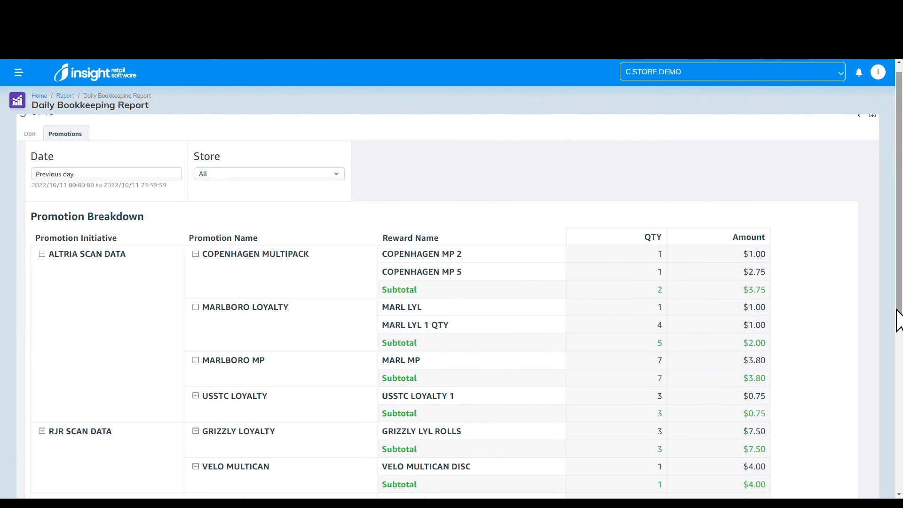
left_click(71, 175)
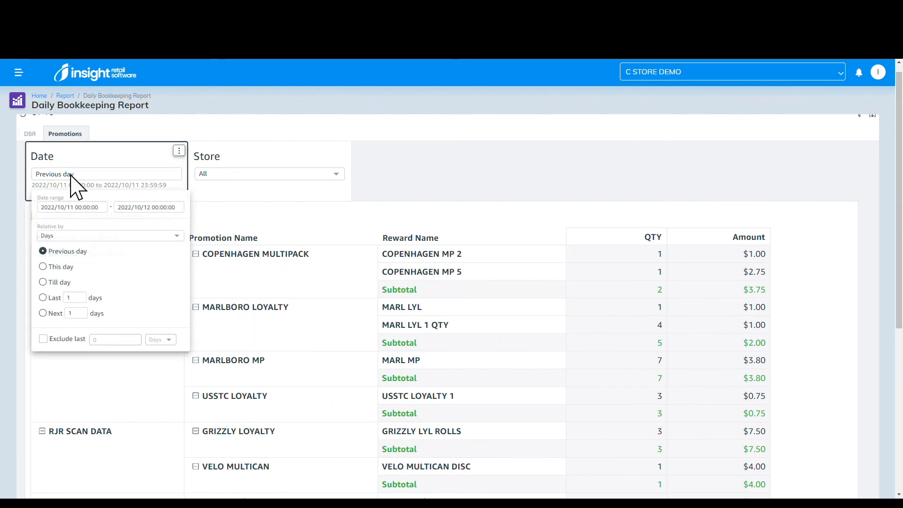
left_click(70, 236)
left_click(67, 283)
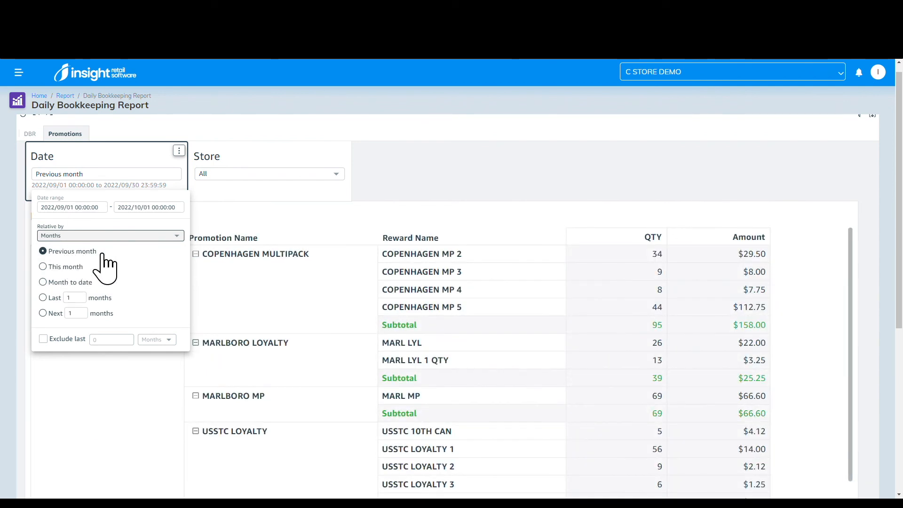
left_click(502, 175)
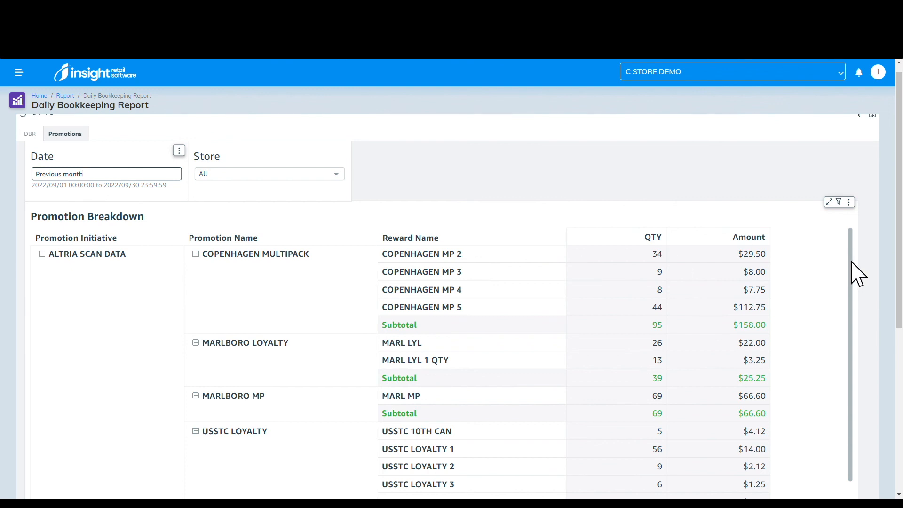
Step: Collapse the ALTRIA SCAN DATA initiative, highlight its total amount, and expand it again to review its promotions
left_click(51, 257)
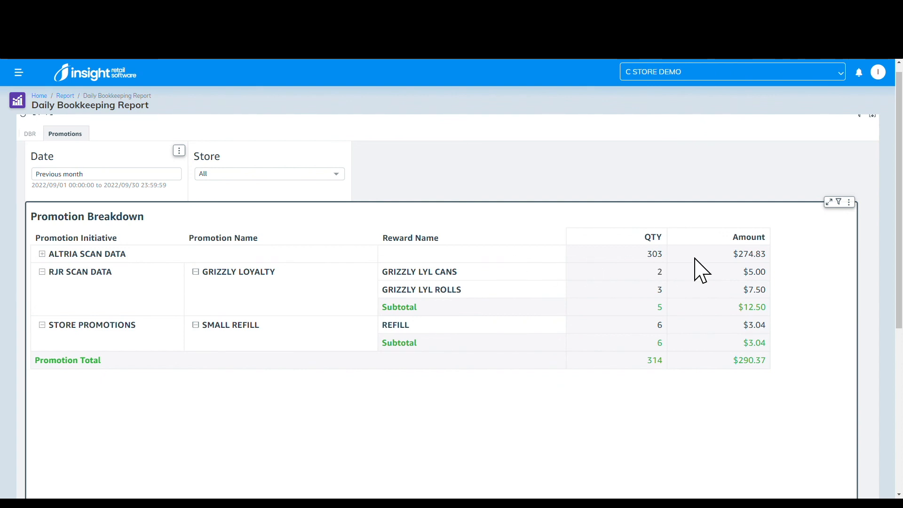
left_click_drag(734, 257, 765, 258)
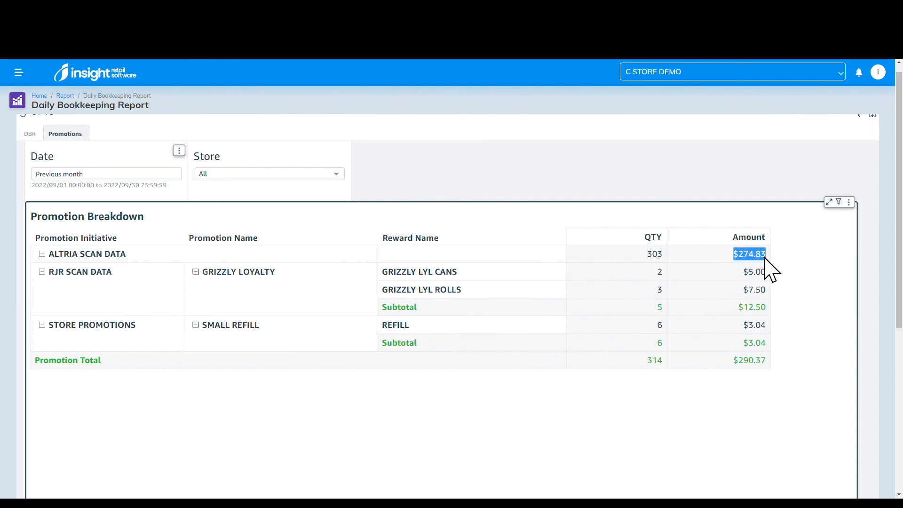
left_click(52, 255)
scroll(298, 329, "down", 3)
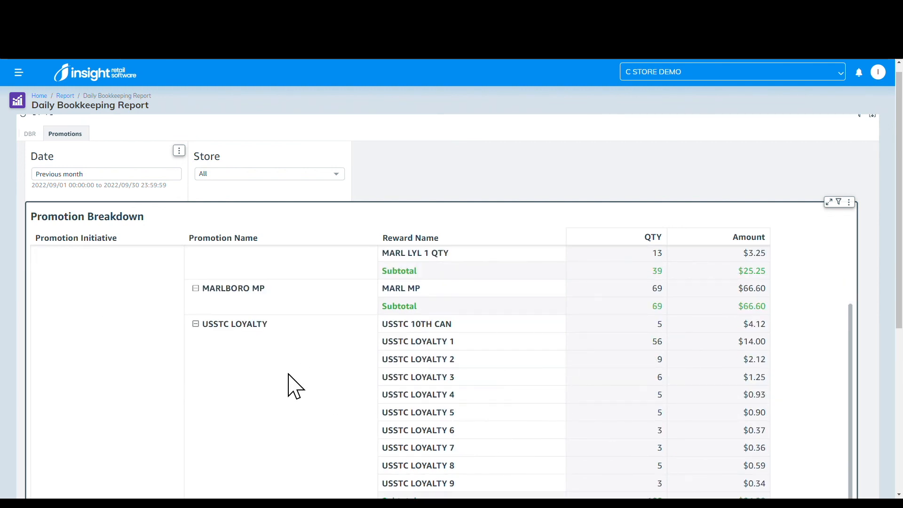
scroll(300, 388, "up", 1)
scroll(301, 388, "up", 1)
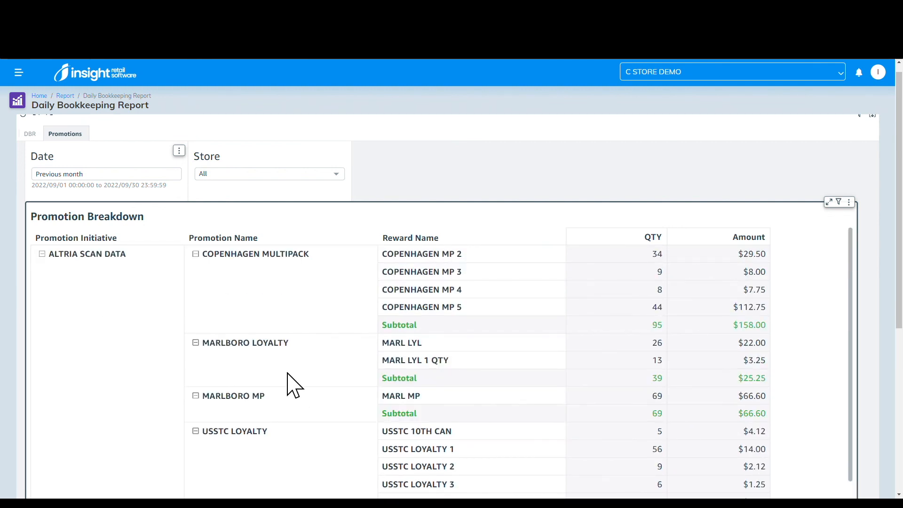
Step: Collapse the ALTRIA SCAN DATA and STORE PROMOTIONS initiatives to their totals, and return to the report list
left_click(42, 254)
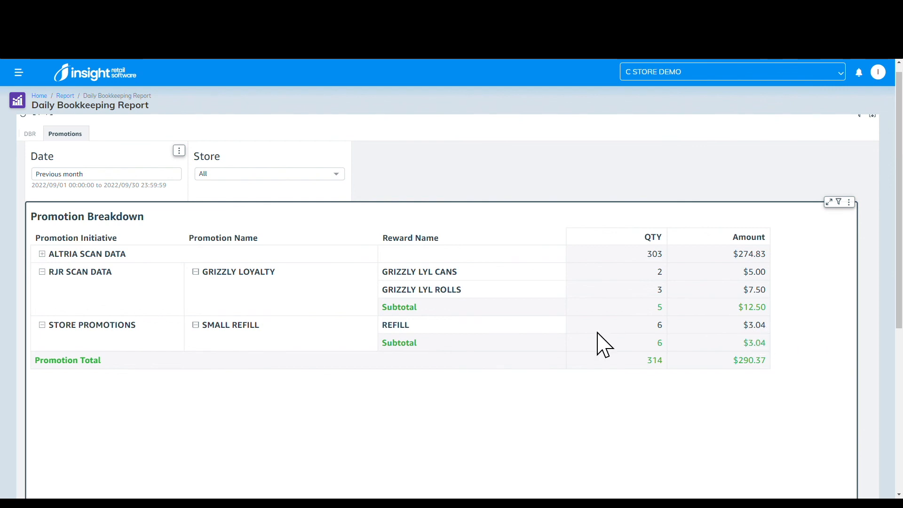
left_click(52, 327)
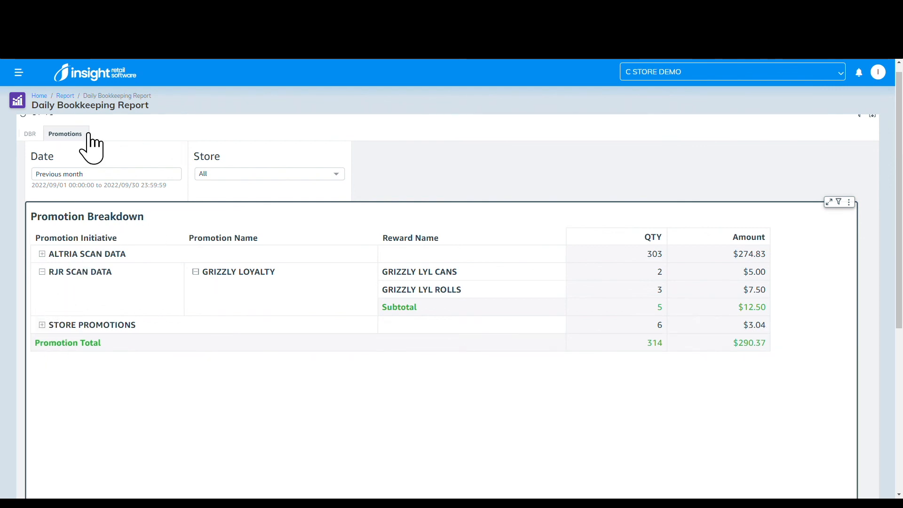
left_click(66, 96)
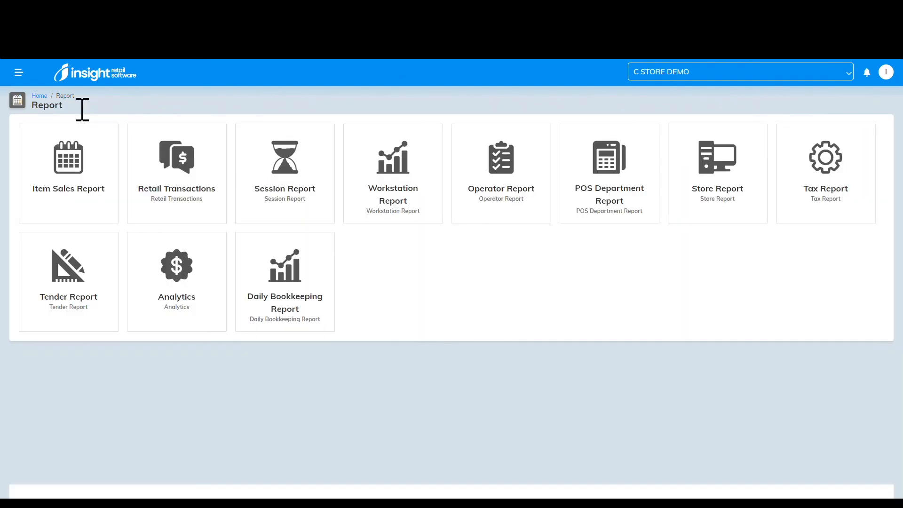
Step: Open the Analytics report and show the Daily Summary for all business units, reviewing its tender, tax, and department sales
left_click(184, 299)
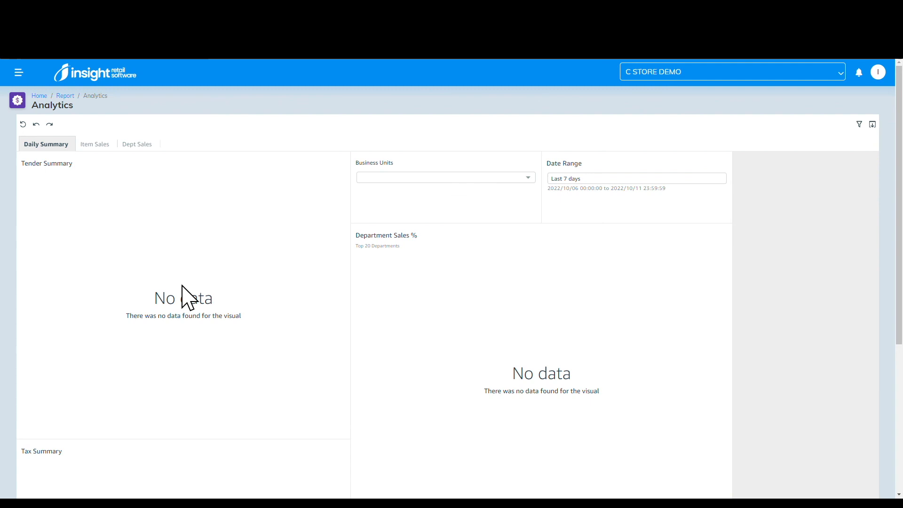
left_click(422, 179)
left_click(375, 208)
left_click(787, 201)
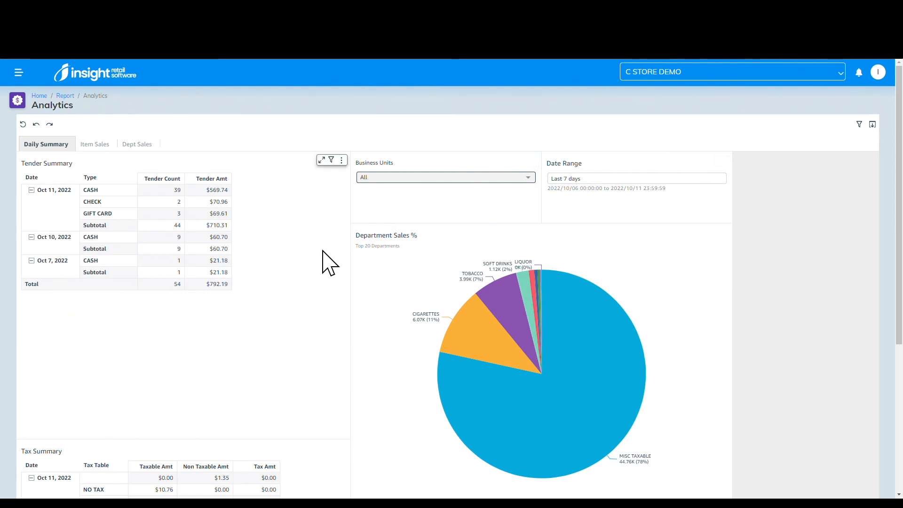
scroll(809, 261, "down", 5)
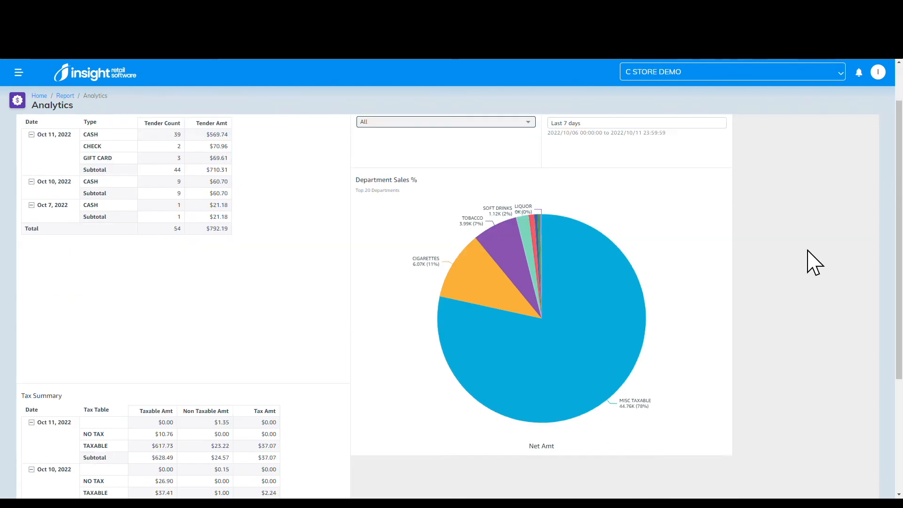
scroll(753, 311, "up", 7)
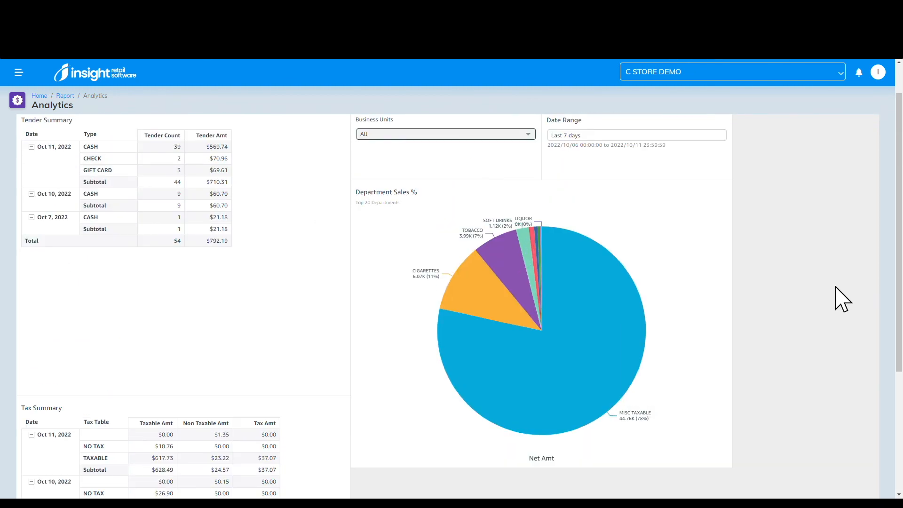
Step: Show the Item Sales By Day analytics for the C STORE DEMO business unit and check the table's export options
left_click(100, 149)
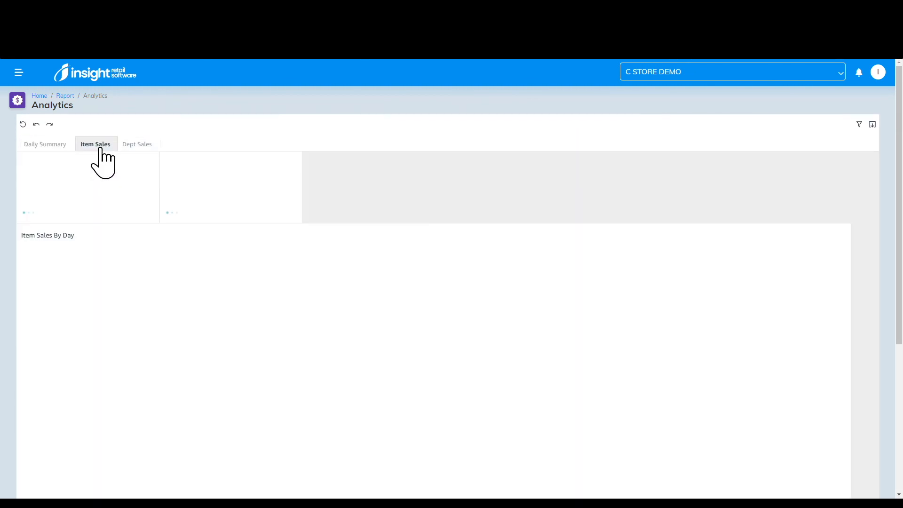
left_click(86, 179)
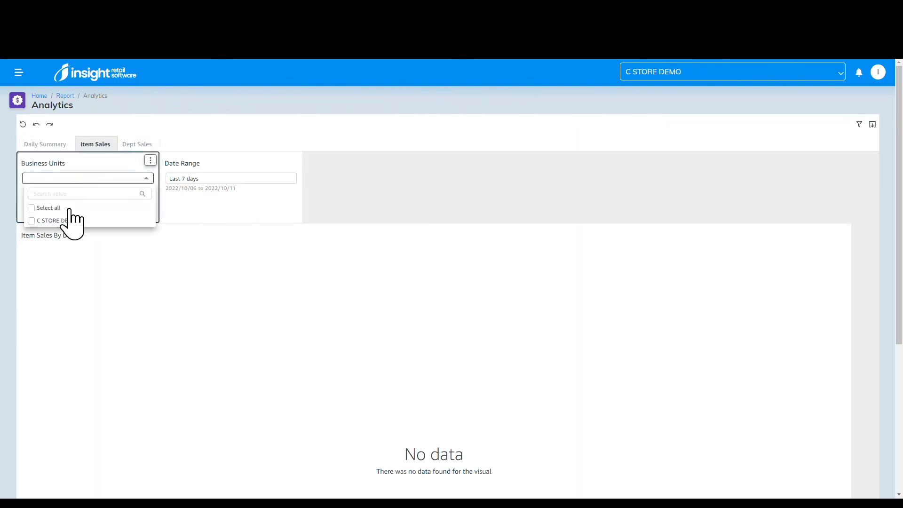
left_click(41, 221)
left_click(355, 192)
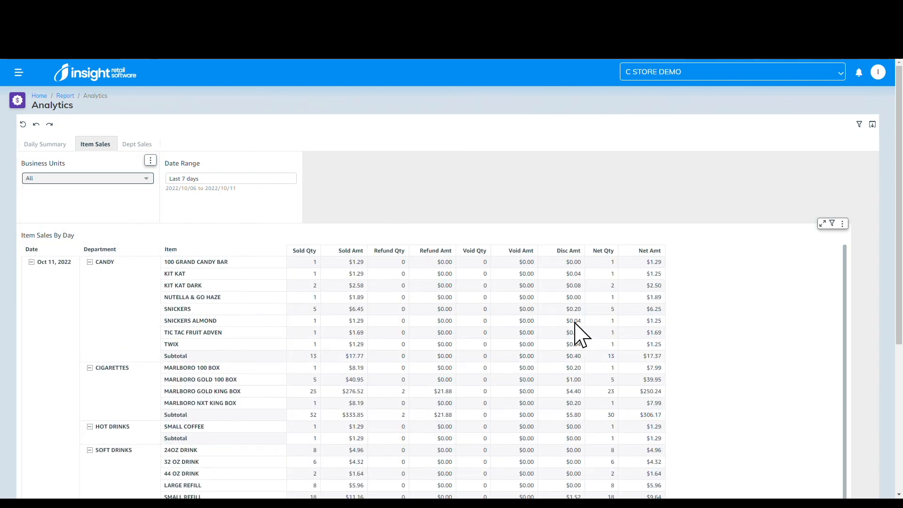
left_click(842, 224)
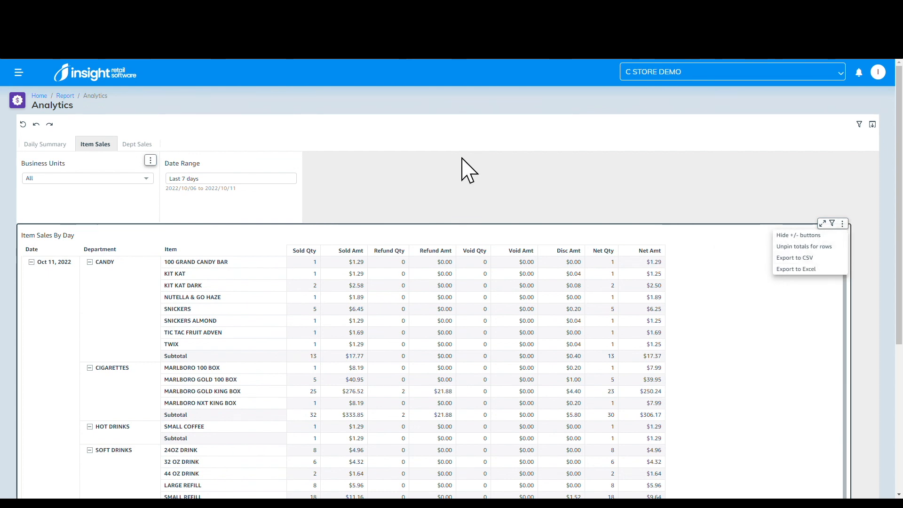
left_click(449, 169)
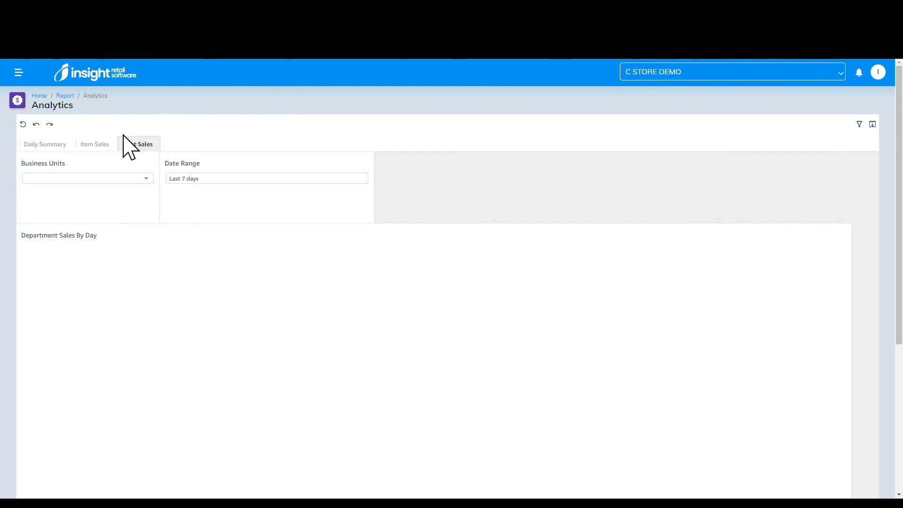
Step: Show the Department Sales By Day analytics for the C STORE DEMO business unit
left_click(92, 179)
left_click(65, 220)
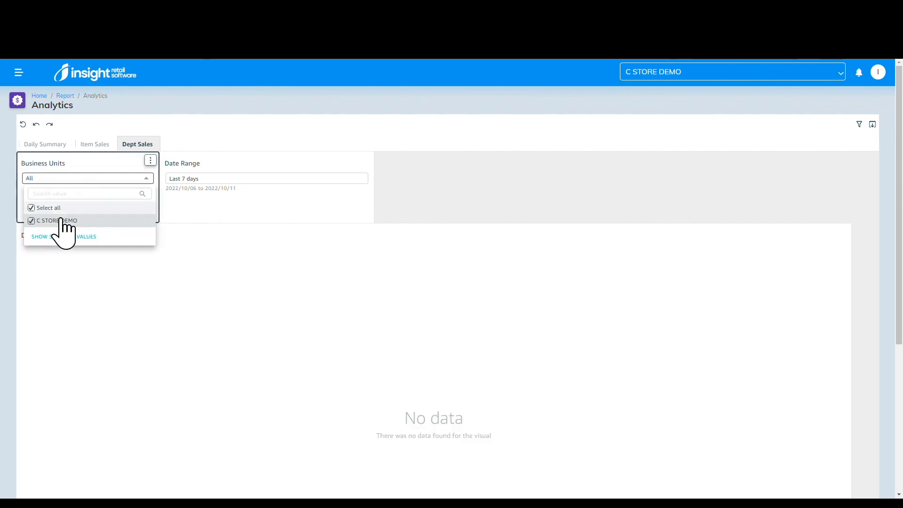
left_click(474, 202)
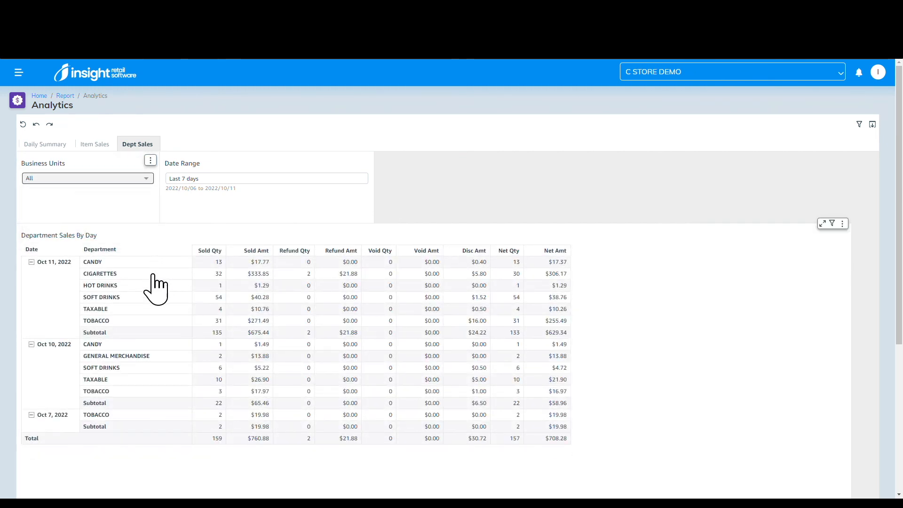